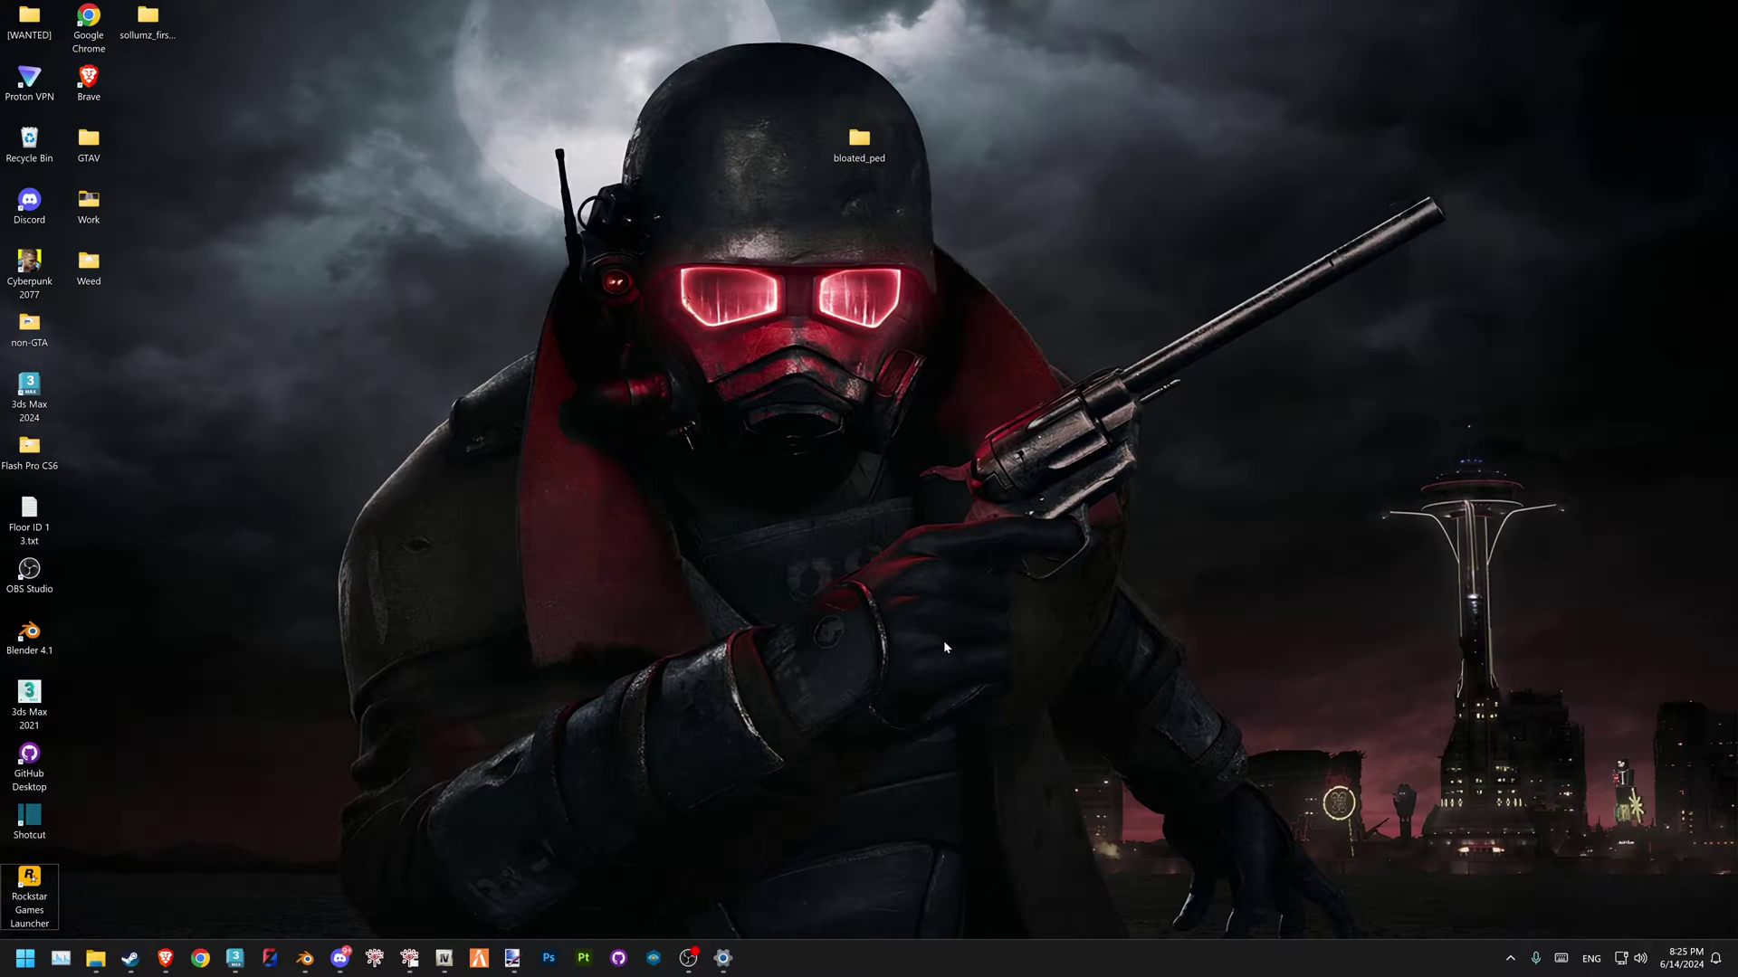
- Switch to paint.net and view the reference picture of the heavy man in the blue pinstripe suit
left_click(512, 958)
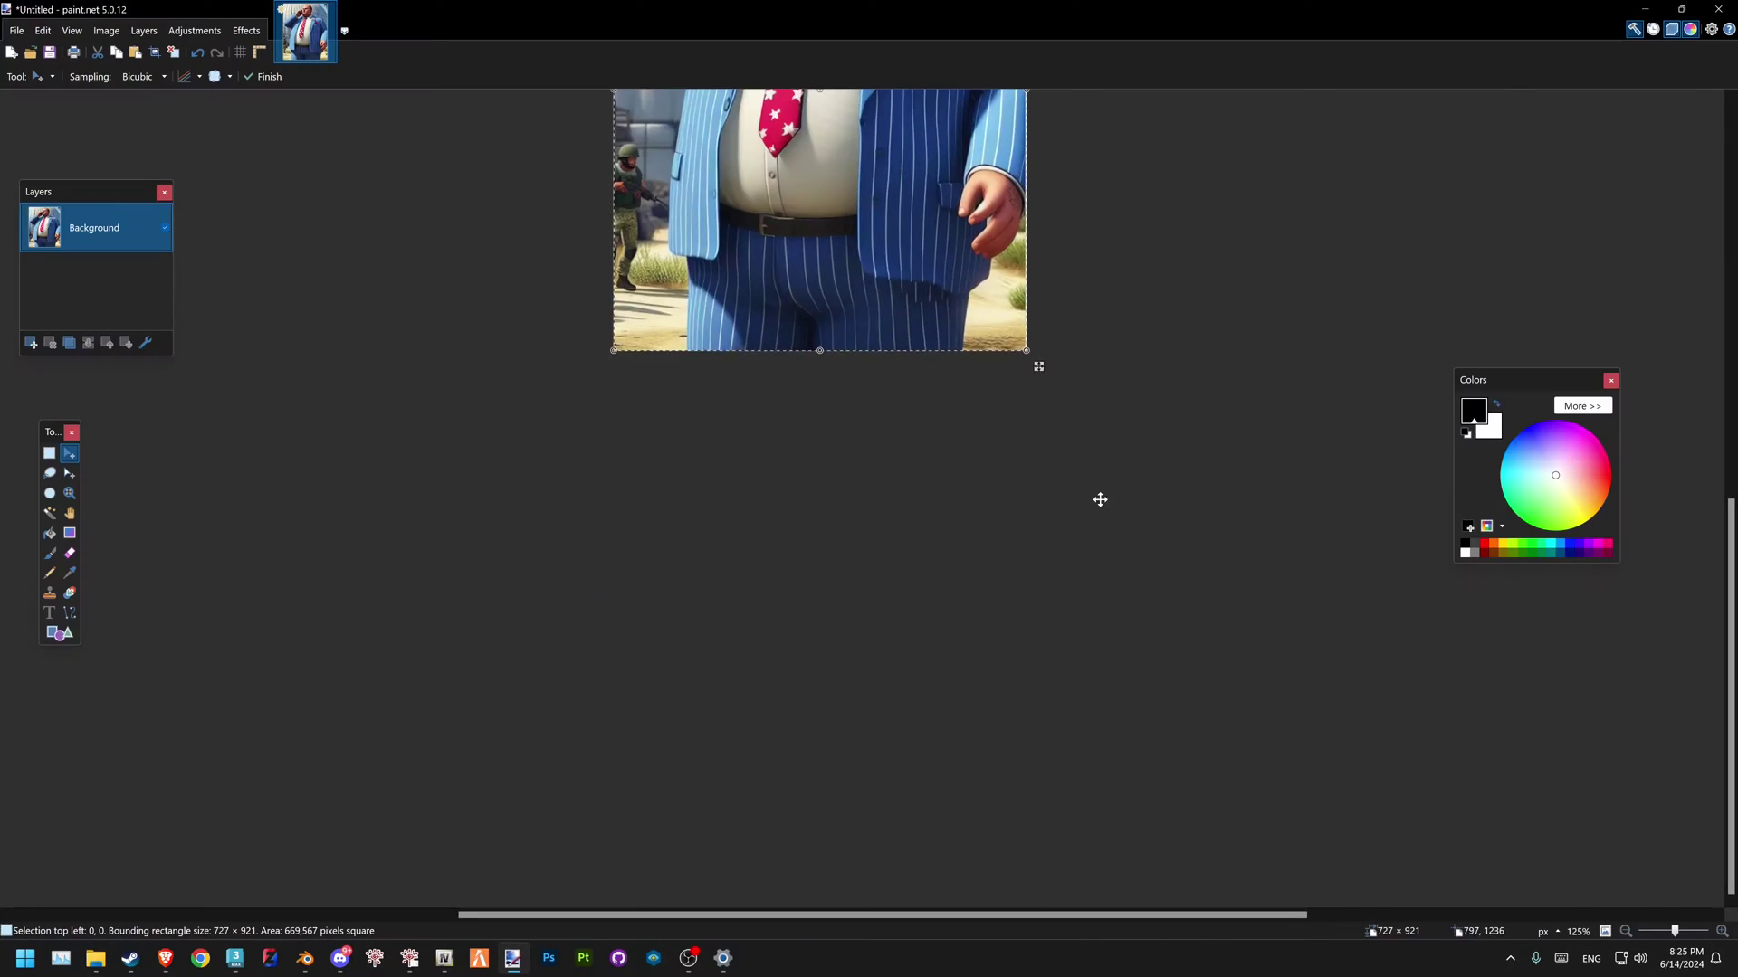
scroll(1072, 490, "up", 5)
scroll(1000, 543, "down", 2)
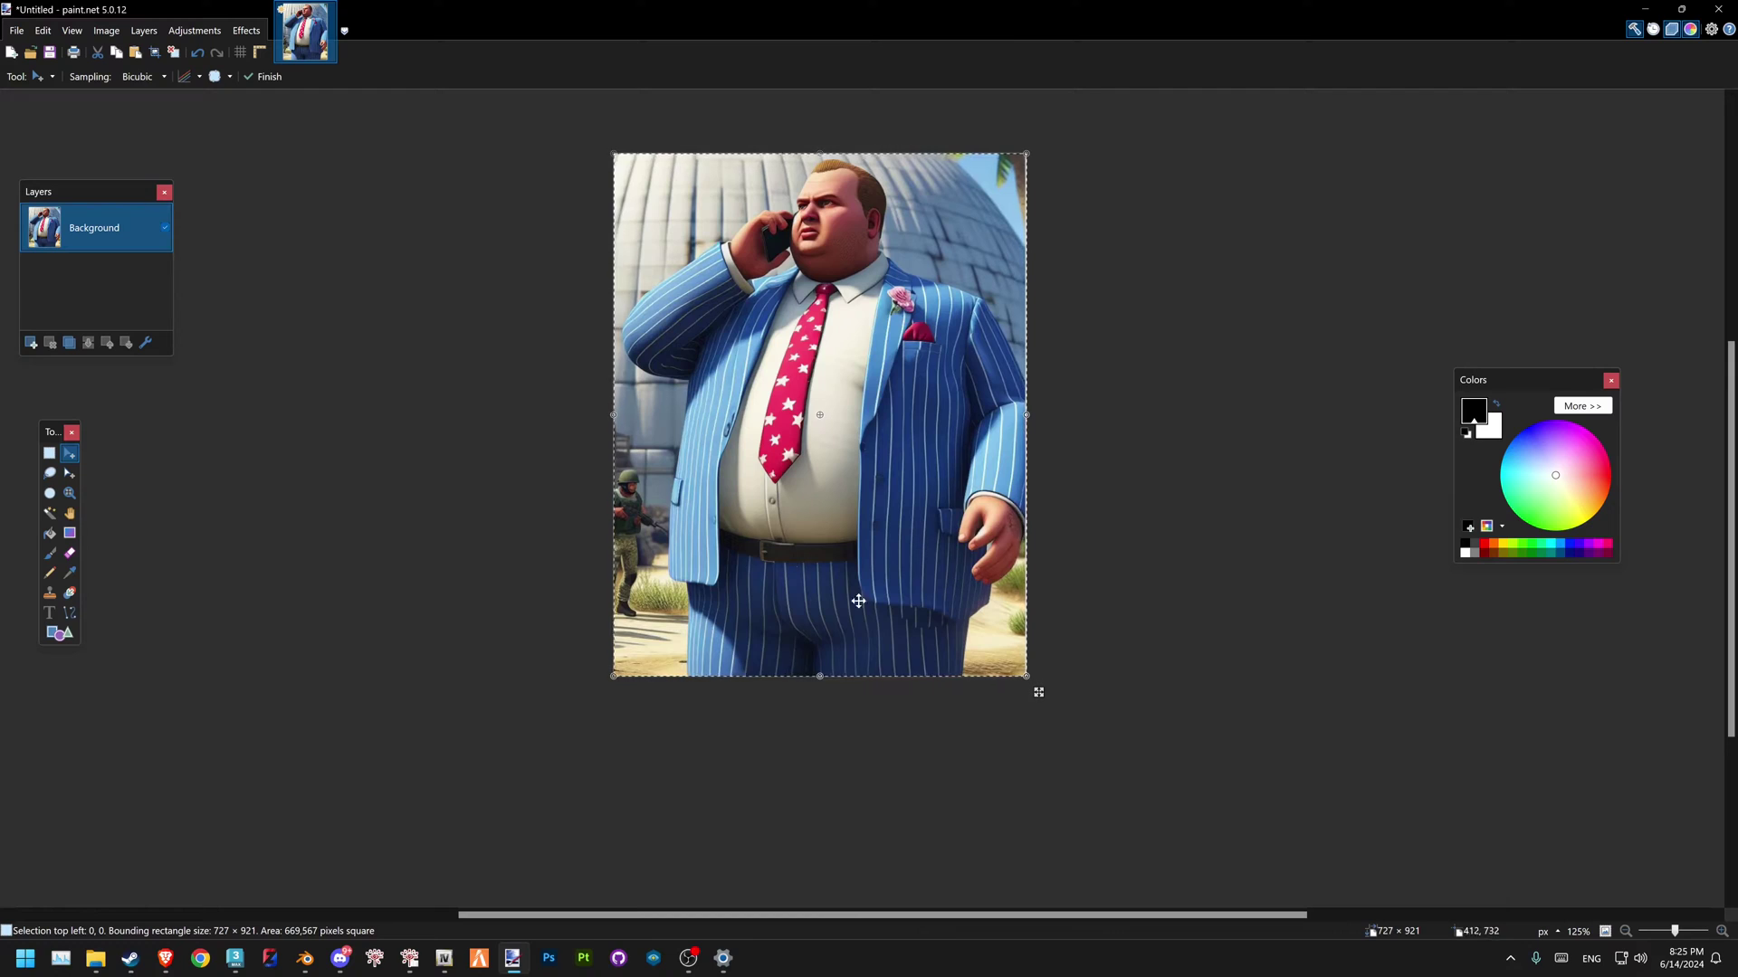
scroll(806, 605, "up", 3)
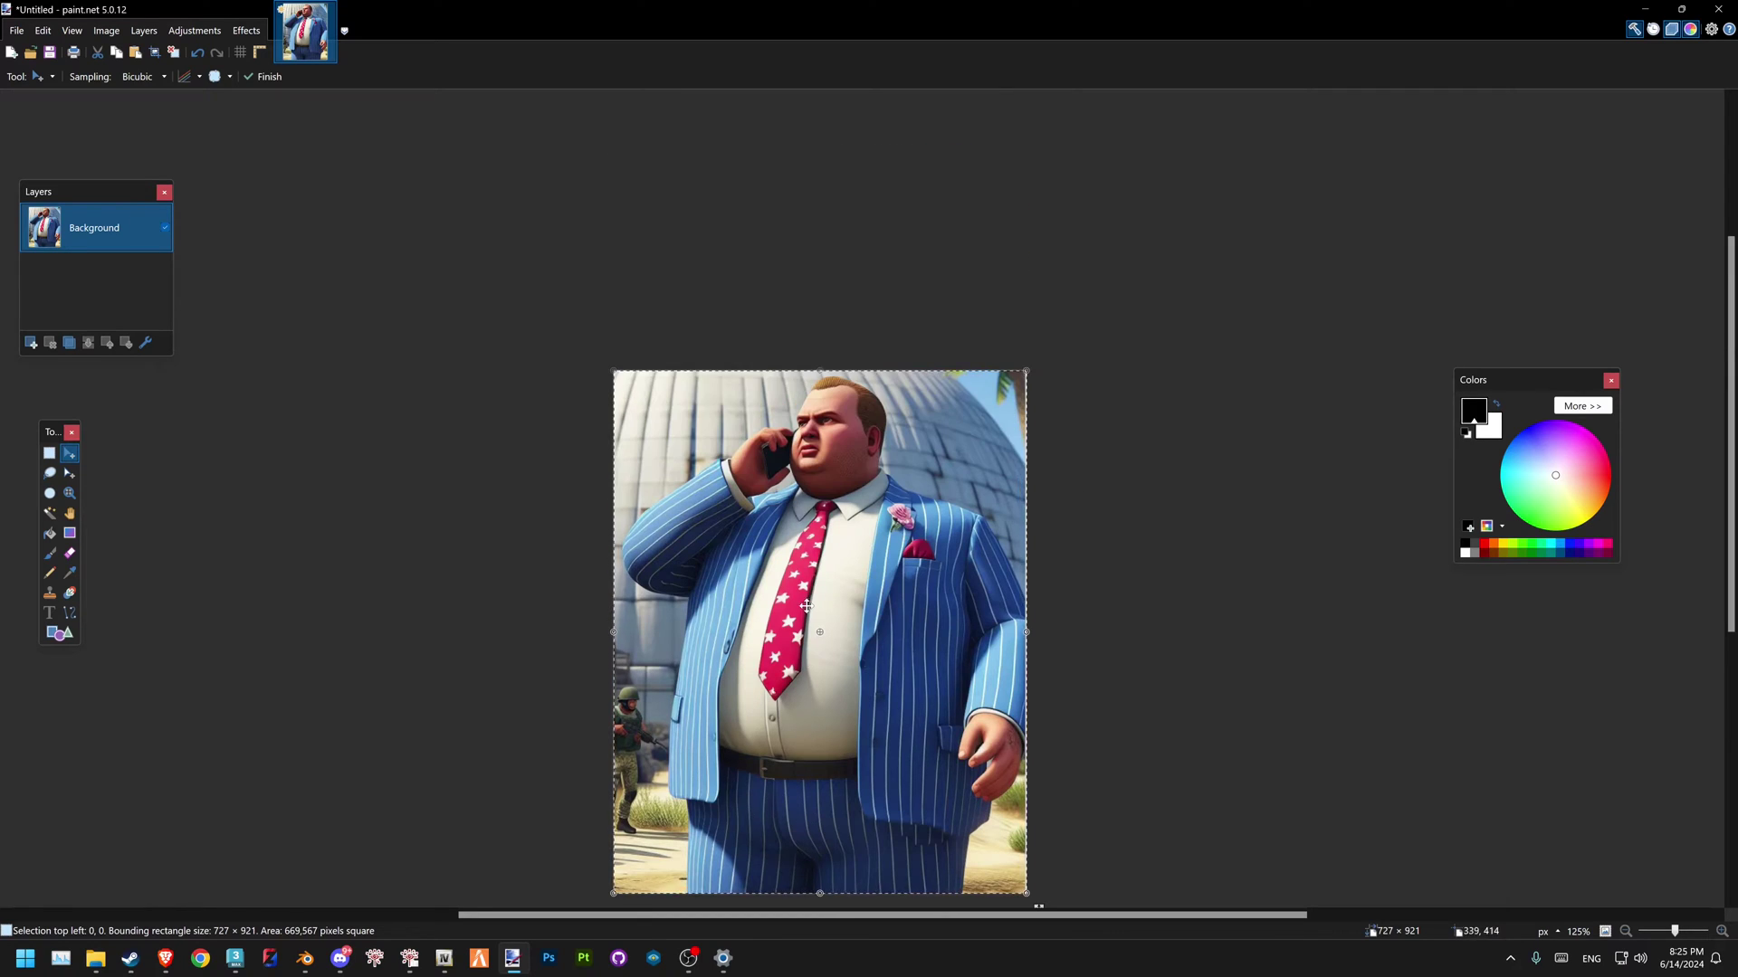
scroll(797, 635, "down", 2)
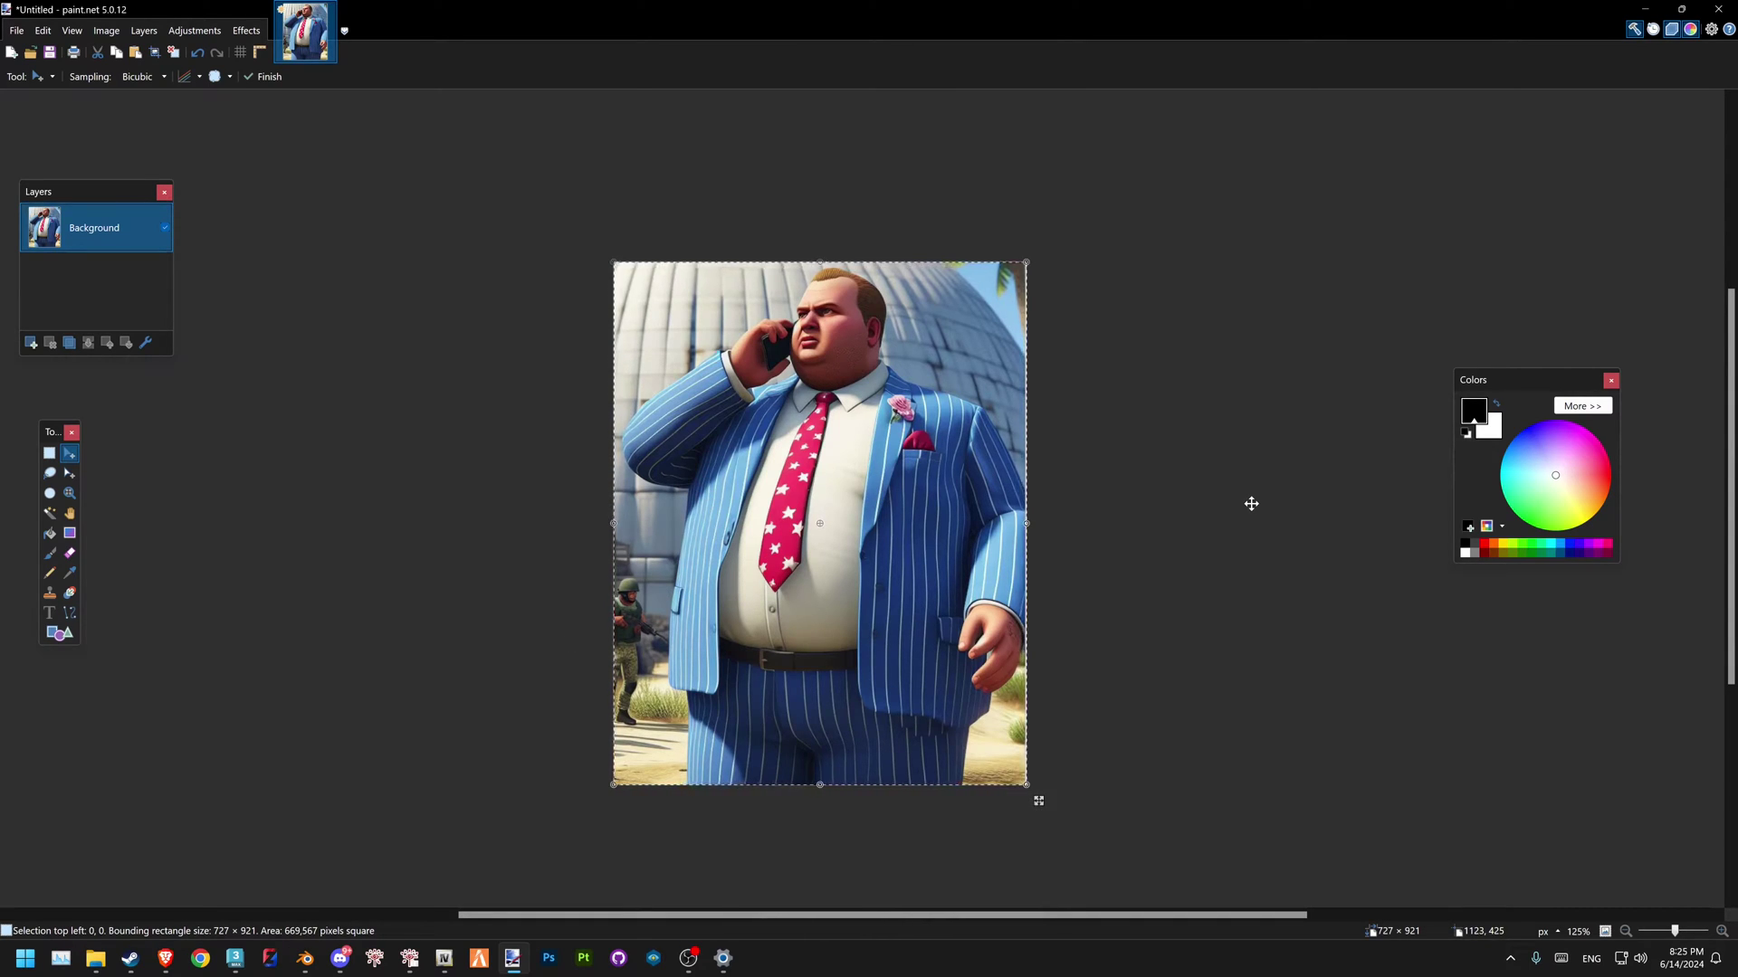
key("ctrl+d")
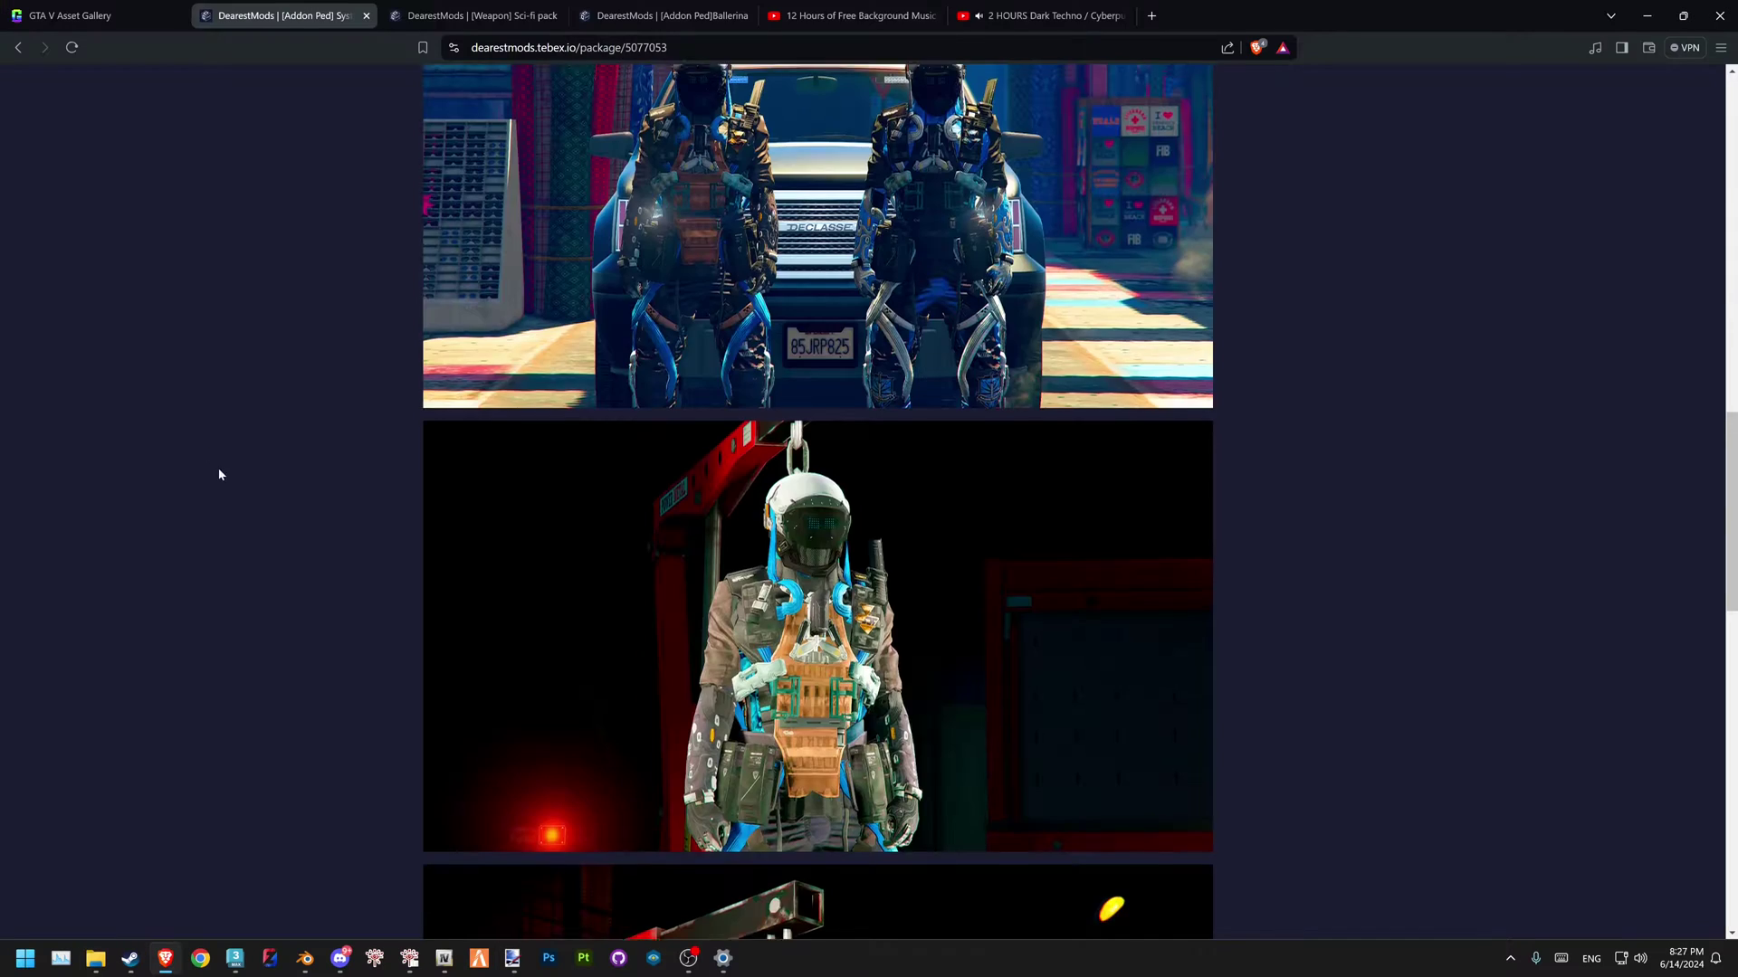
- Look through the DearestMods product pages for the System addon ped and the Sci-fi weapon pack
scroll(223, 543, "up", 10)
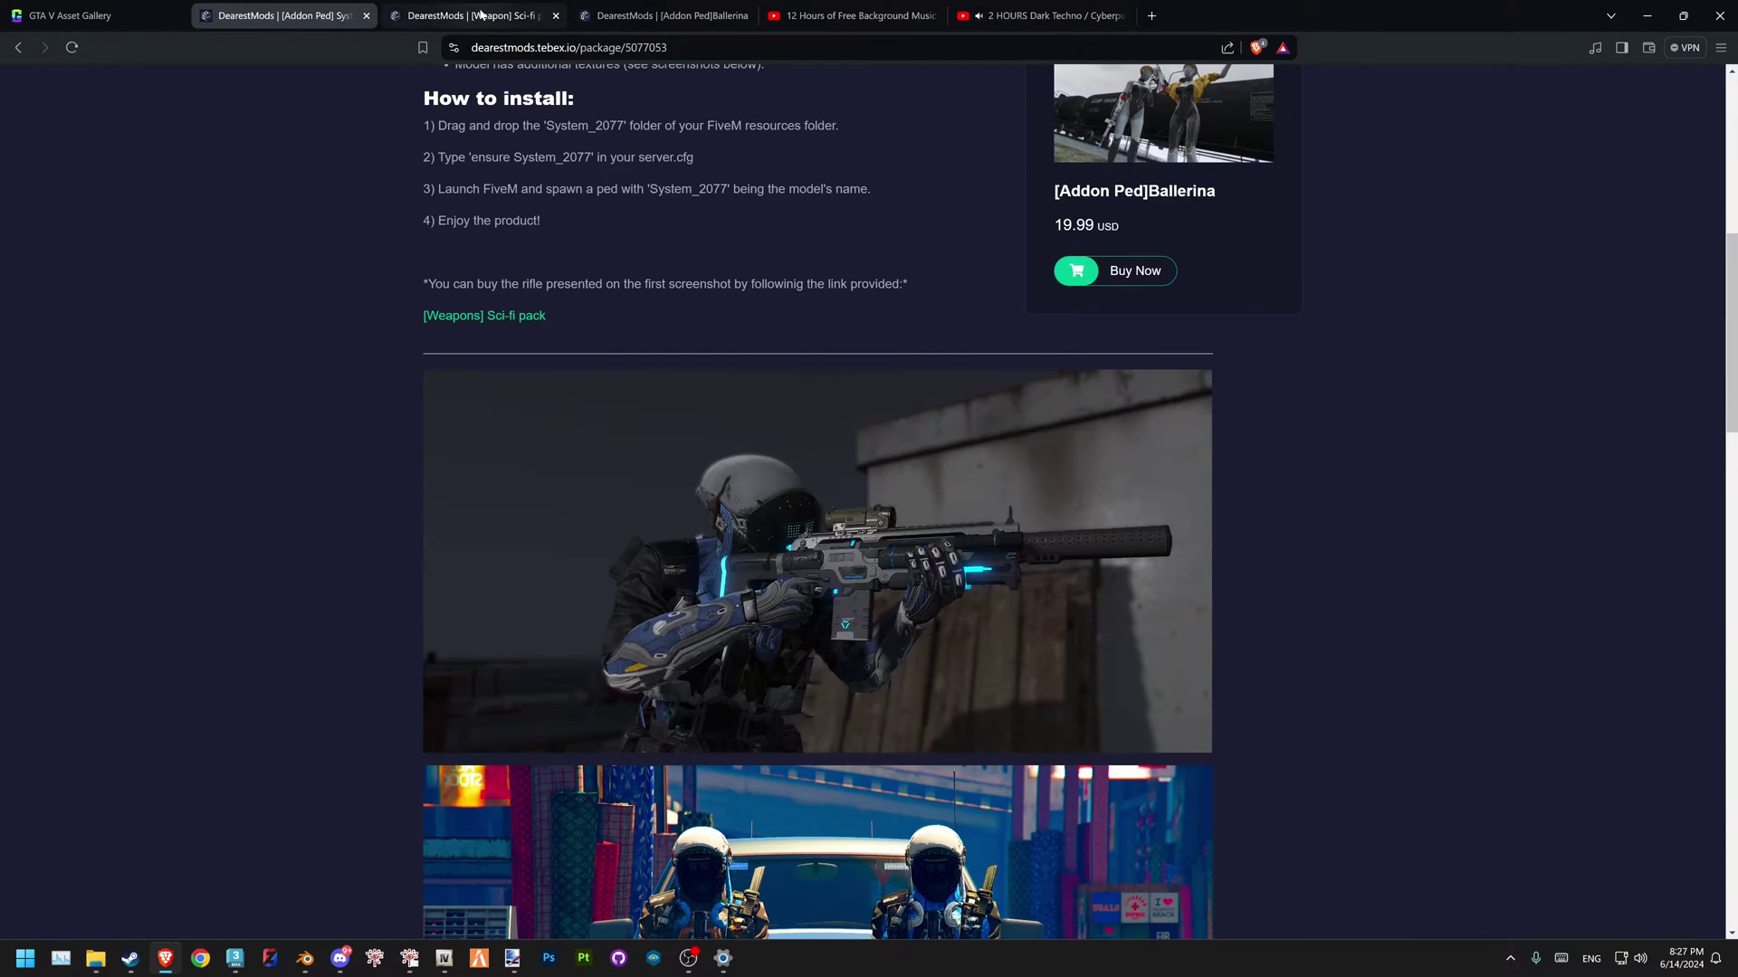
left_click(471, 15)
scroll(624, 726, "down", 10)
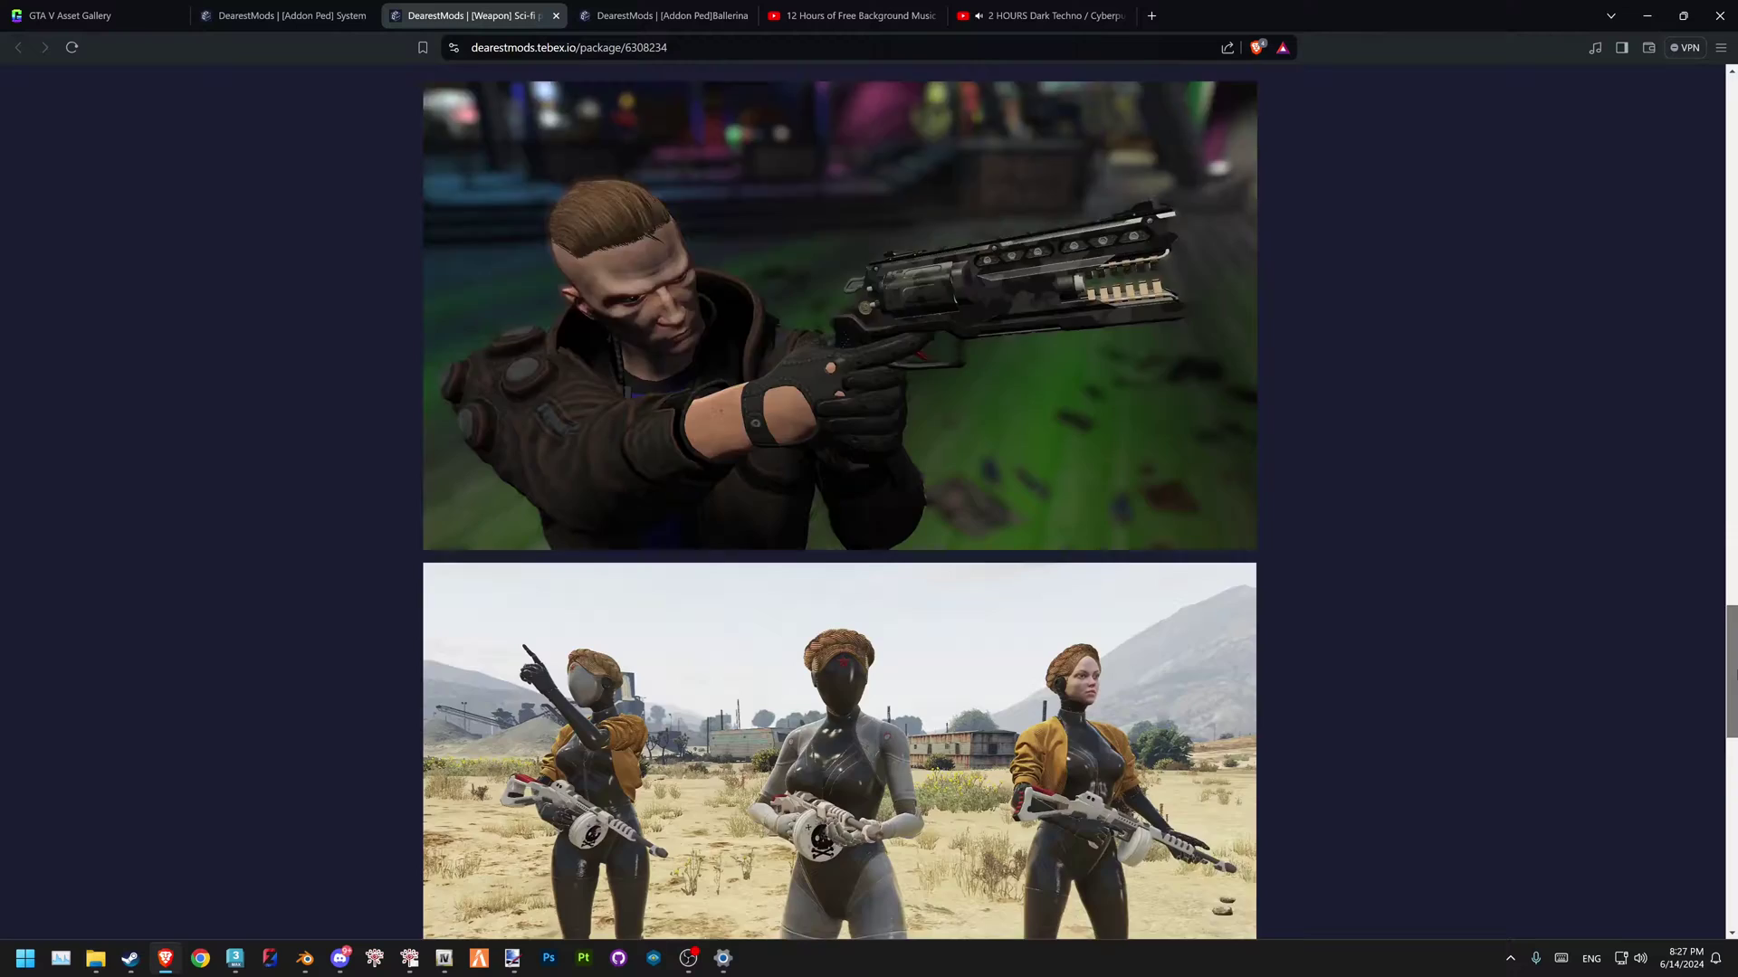
scroll(1493, 726, "up", 15)
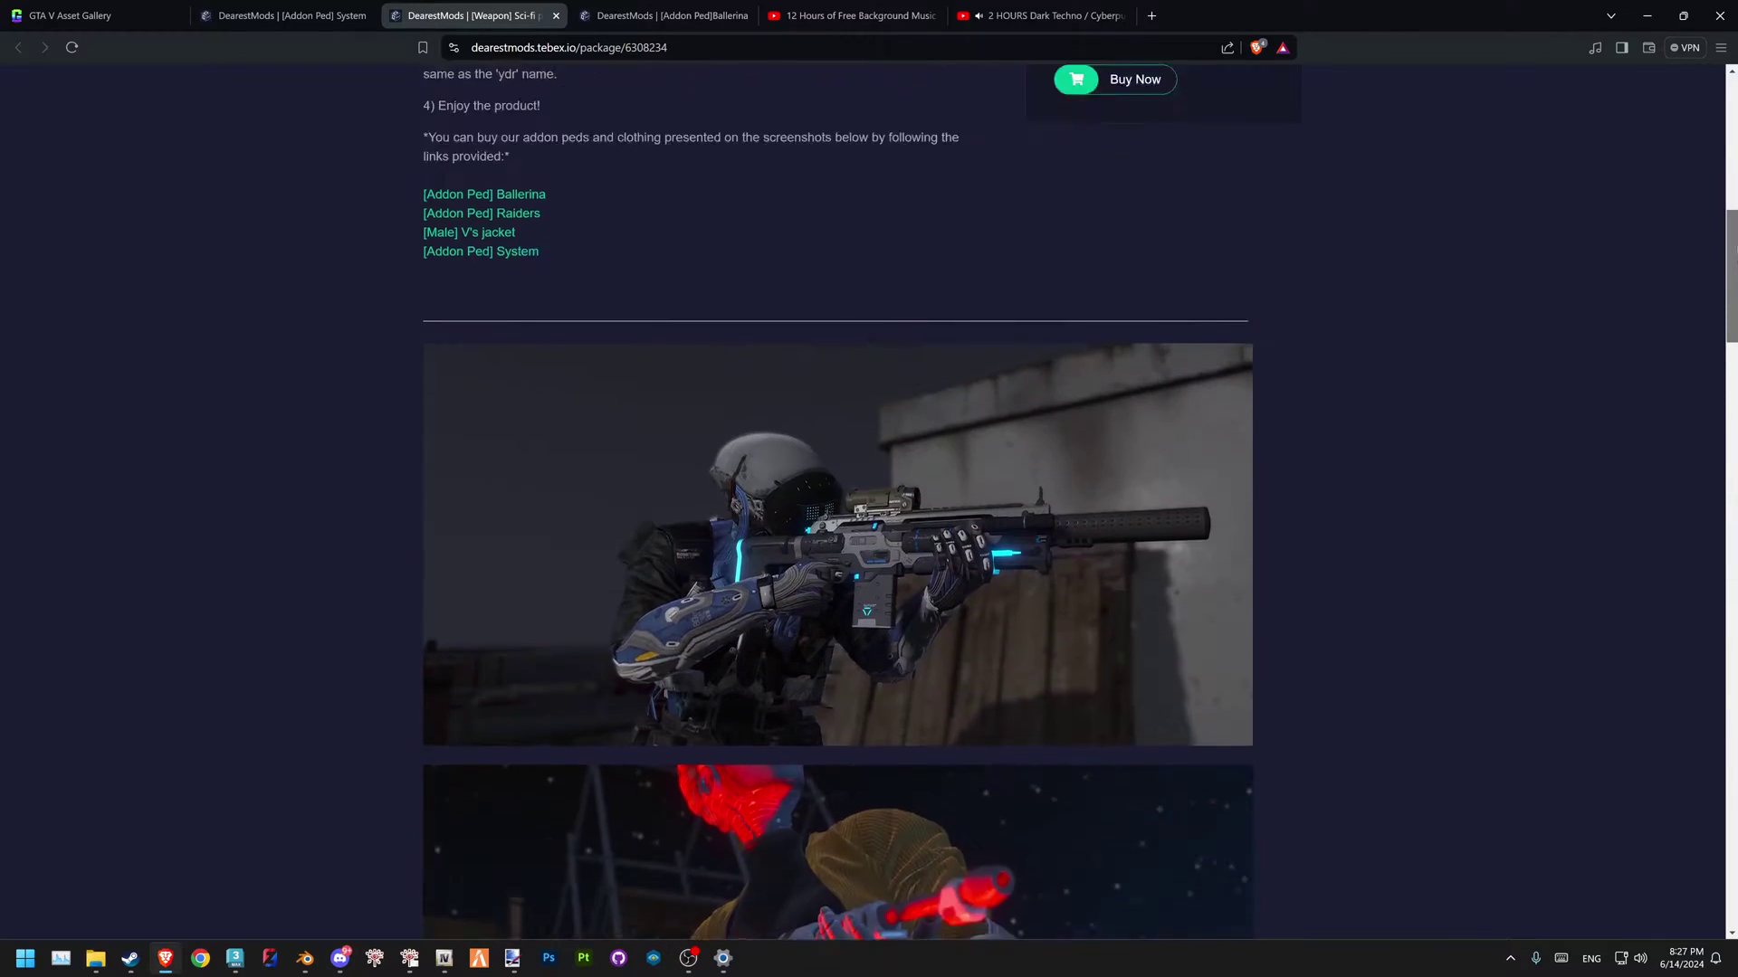
scroll(837, 543, "up", 5)
scroll(838, 543, "down", 2)
- Look through the screenshots and description on the Ballerina addon ped page
left_click(677, 16)
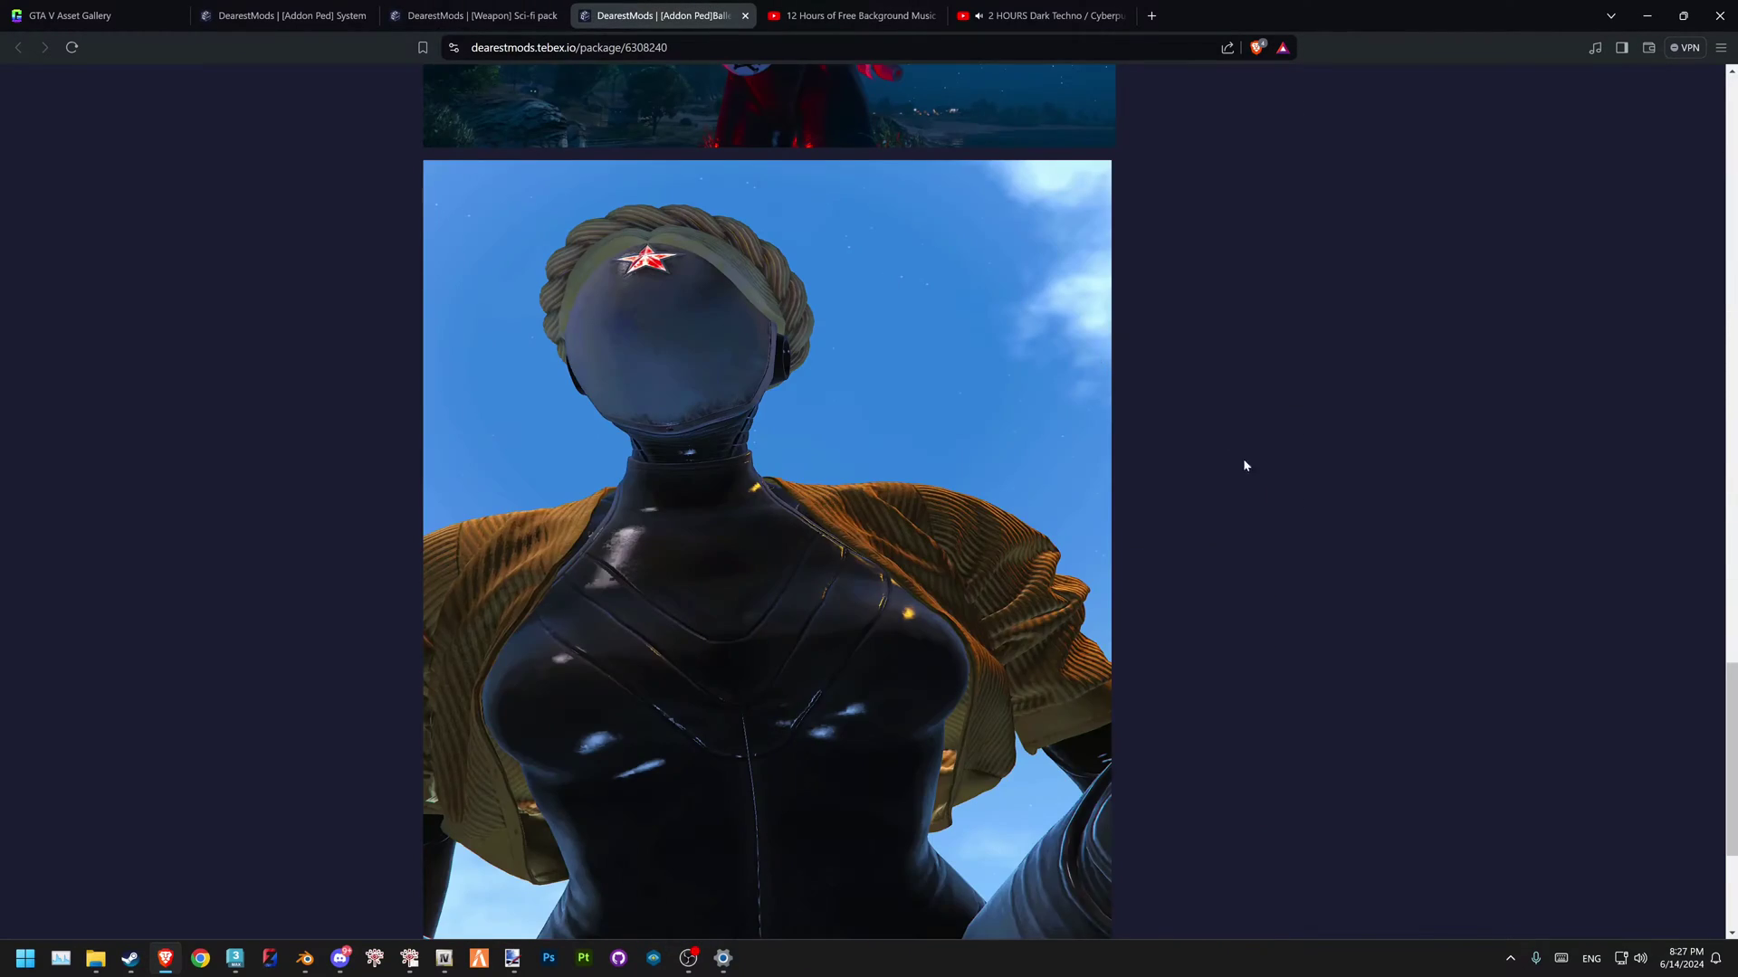
scroll(1252, 478, "up", 15)
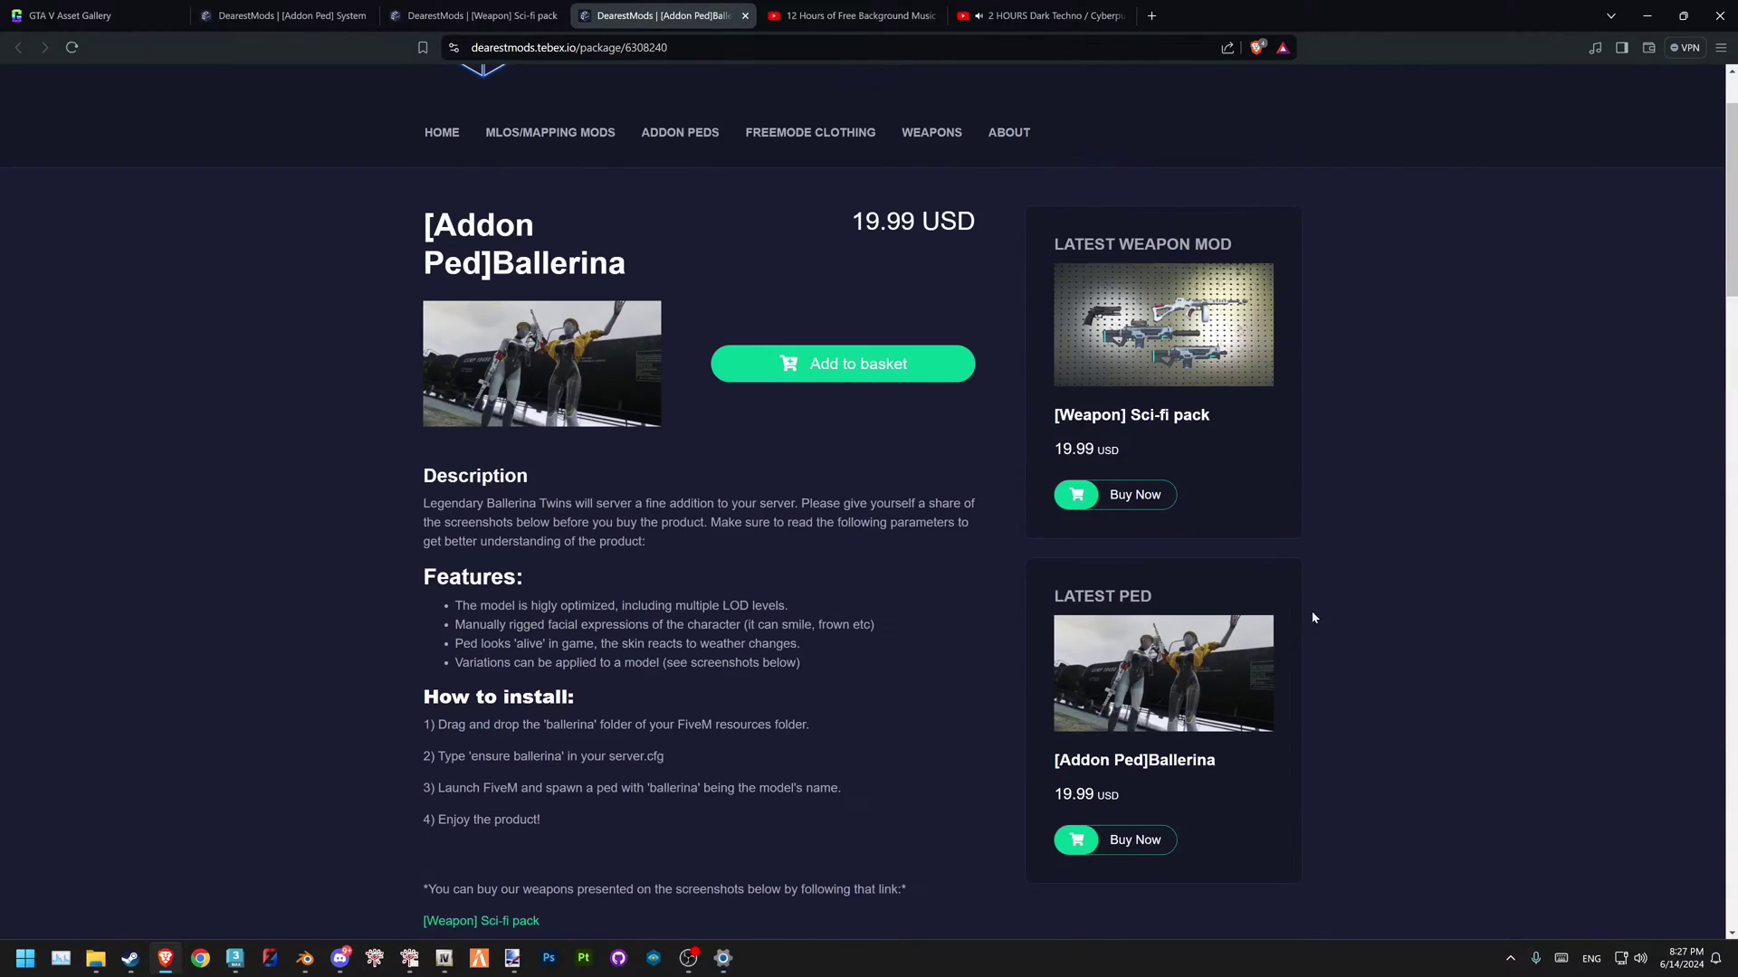
scroll(1314, 618, "up", 1)
scroll(784, 459, "down", 7)
scroll(976, 578, "up", 6)
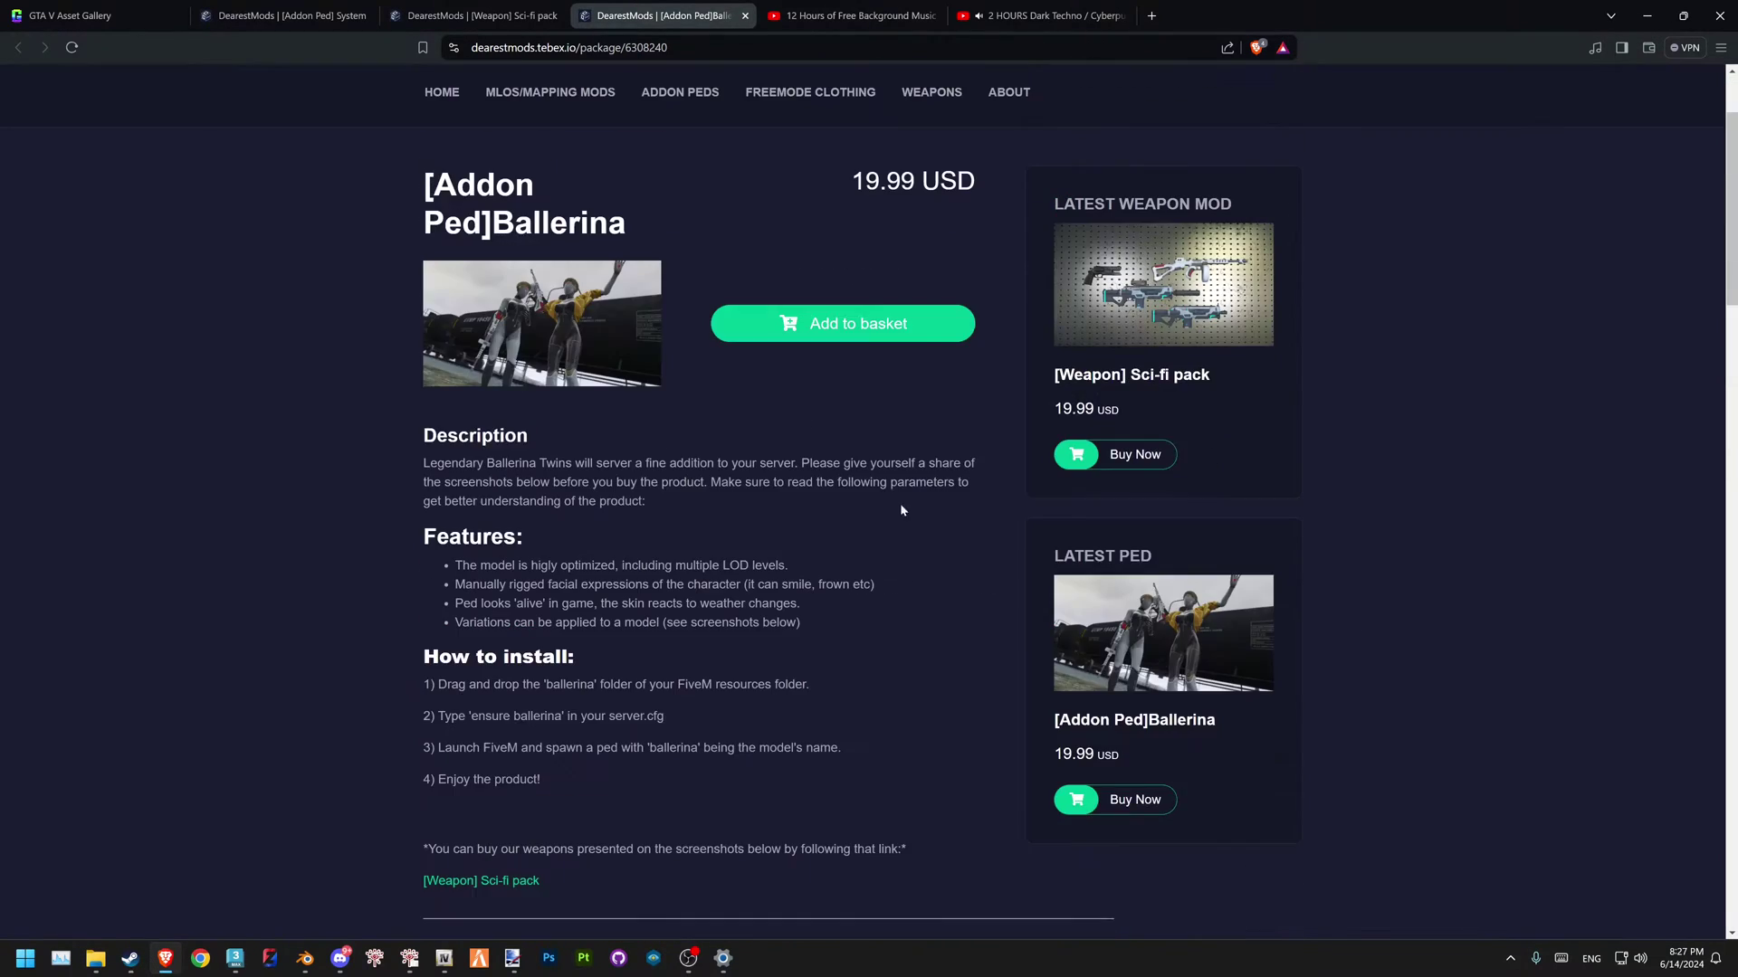
scroll(925, 468, "up", 2)
- Open the store's Addon Peds category and view the pages of the Overseer and Moon peds
left_click(680, 250)
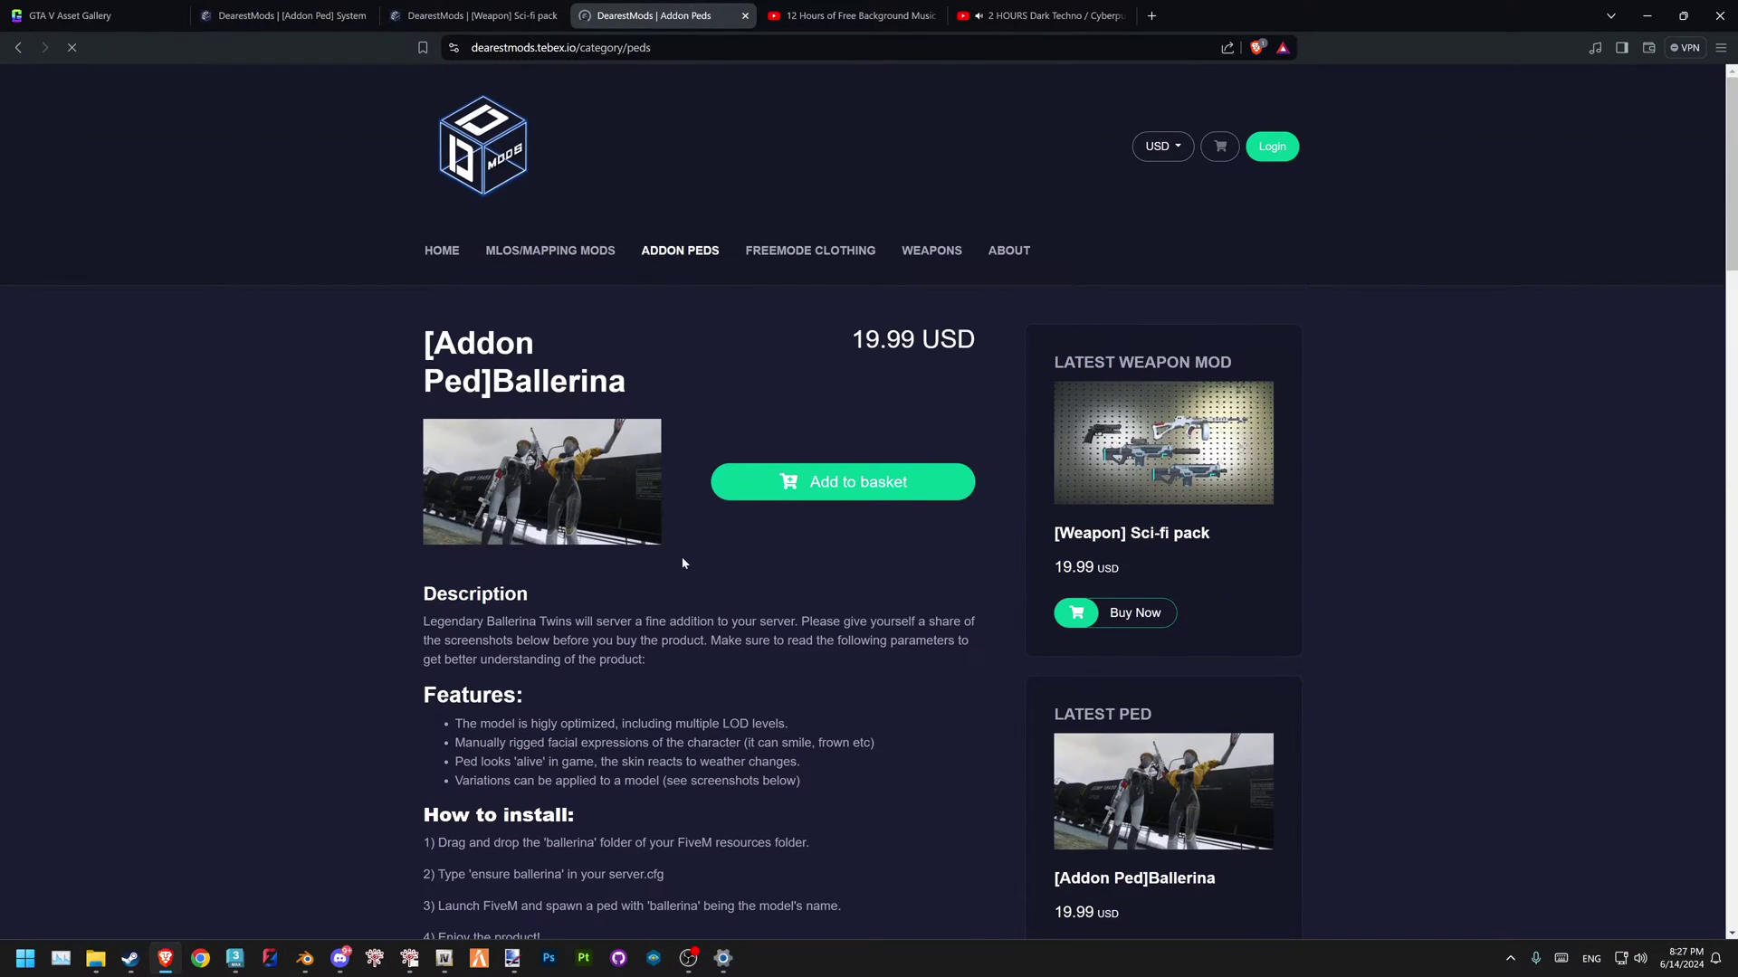
scroll(570, 511, "down", 3)
middle_click(579, 254)
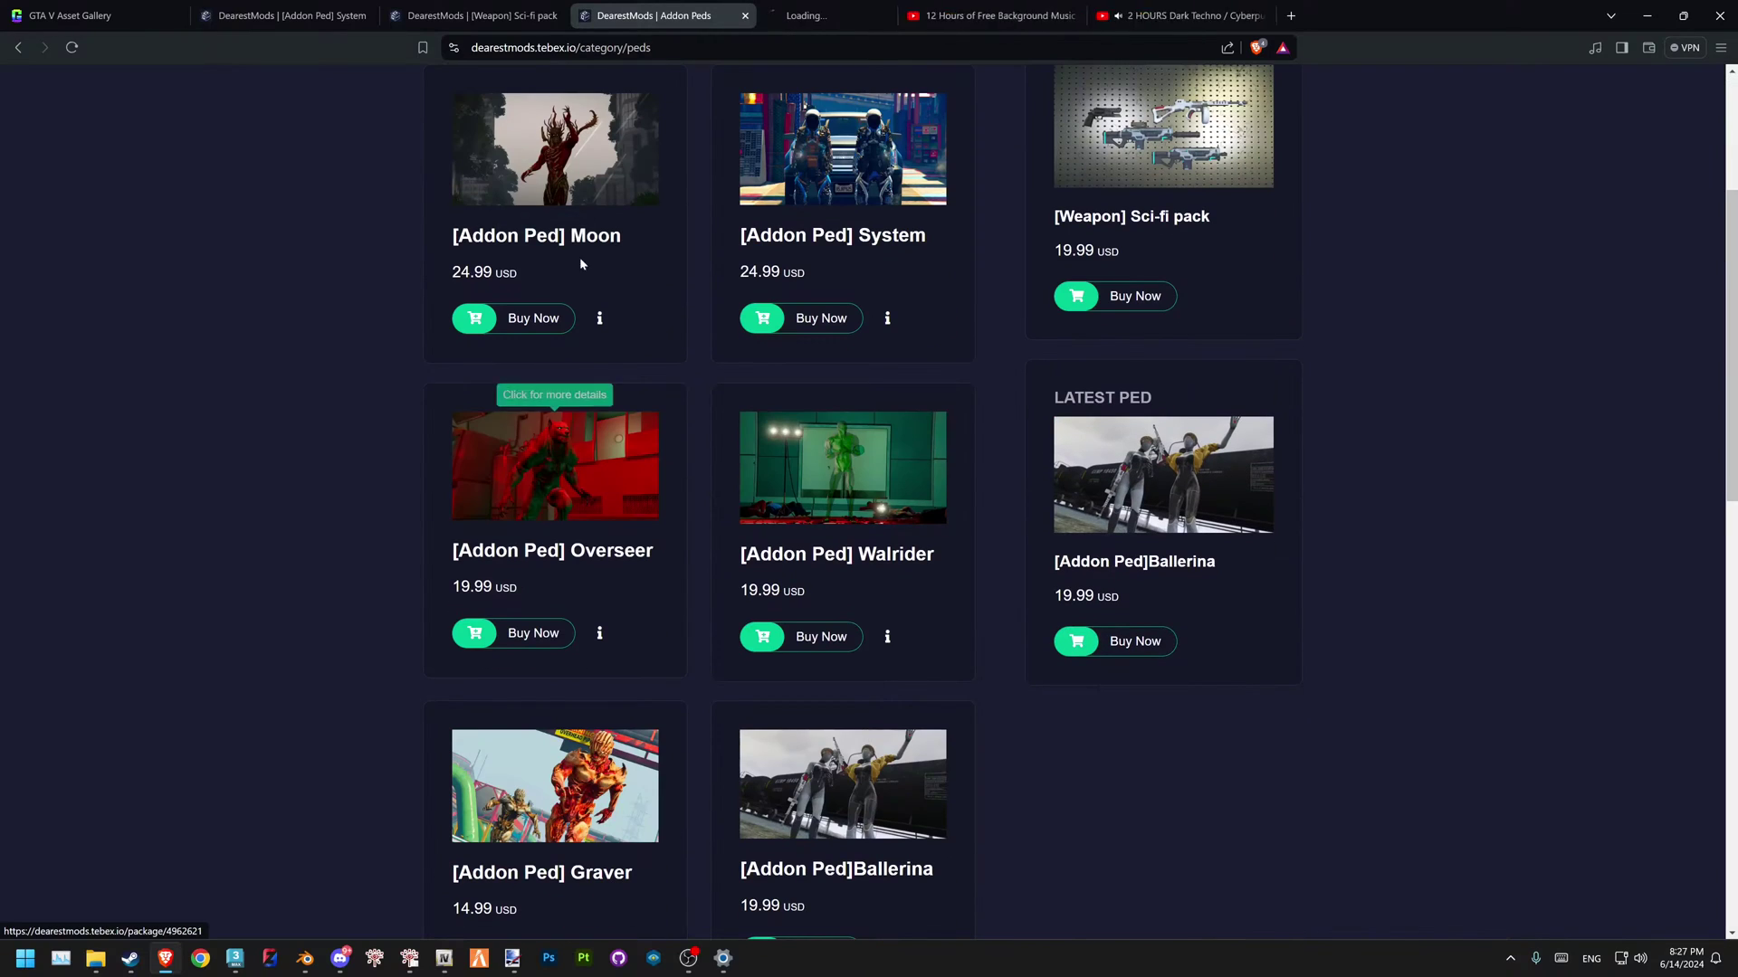
left_click(855, 13)
scroll(669, 610, "down", 10)
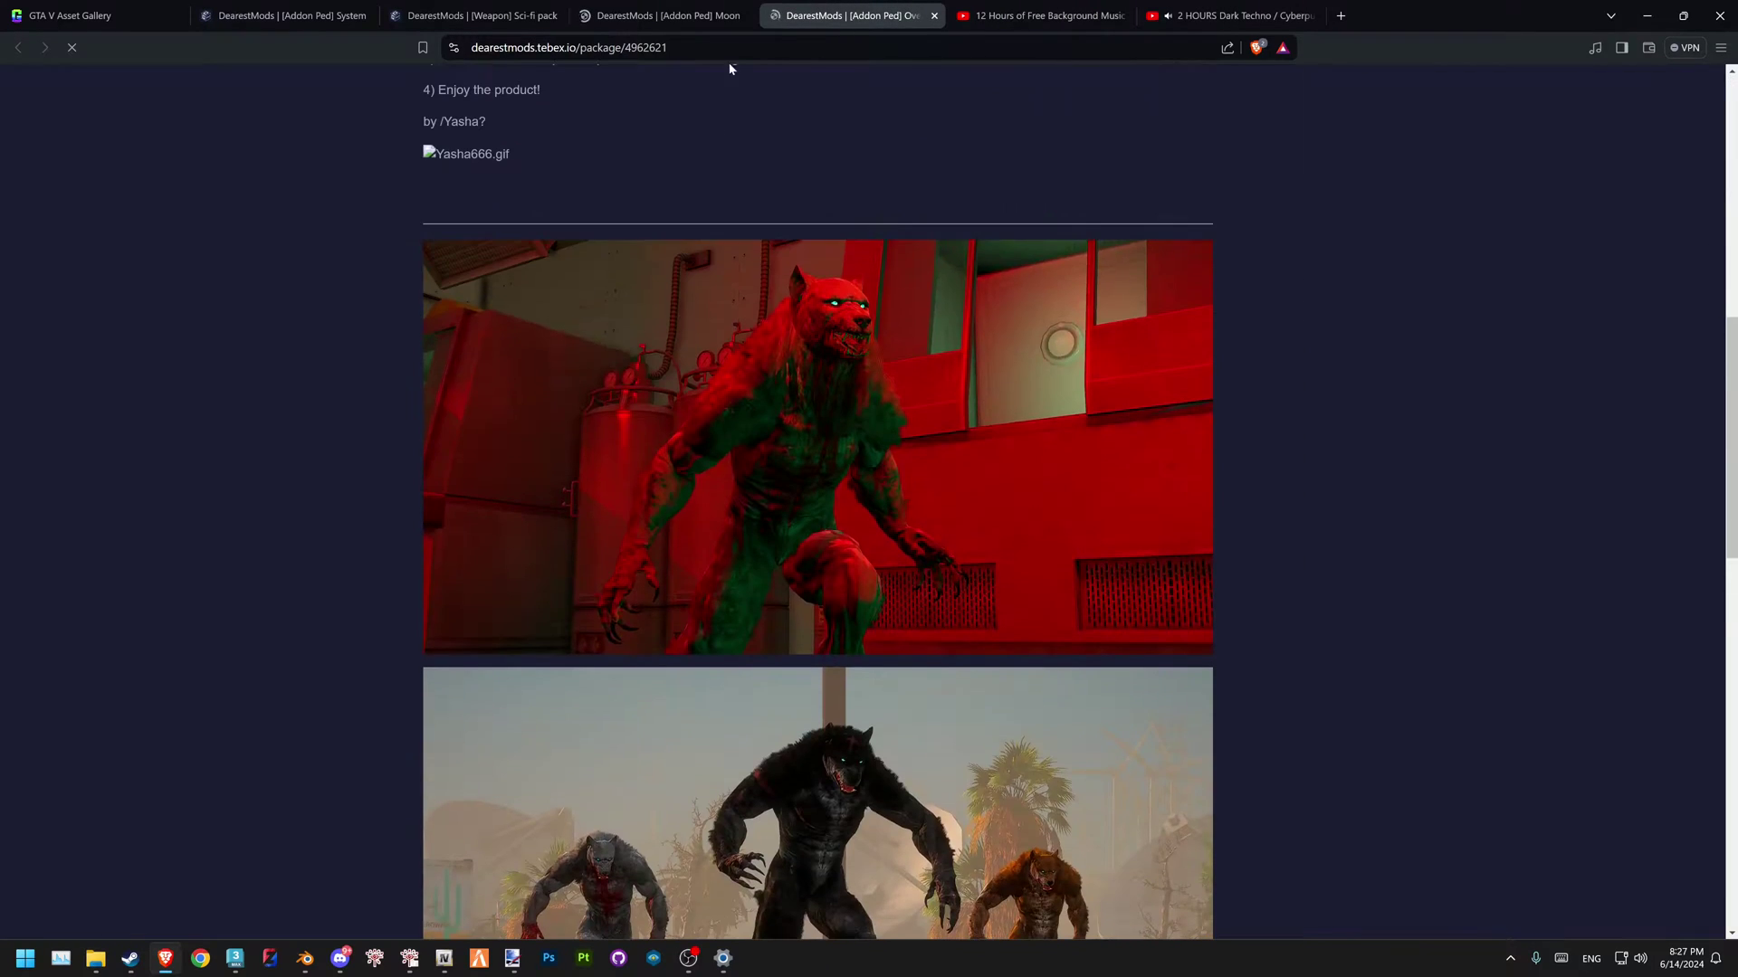
left_click(729, 16)
scroll(760, 669, "down", 10)
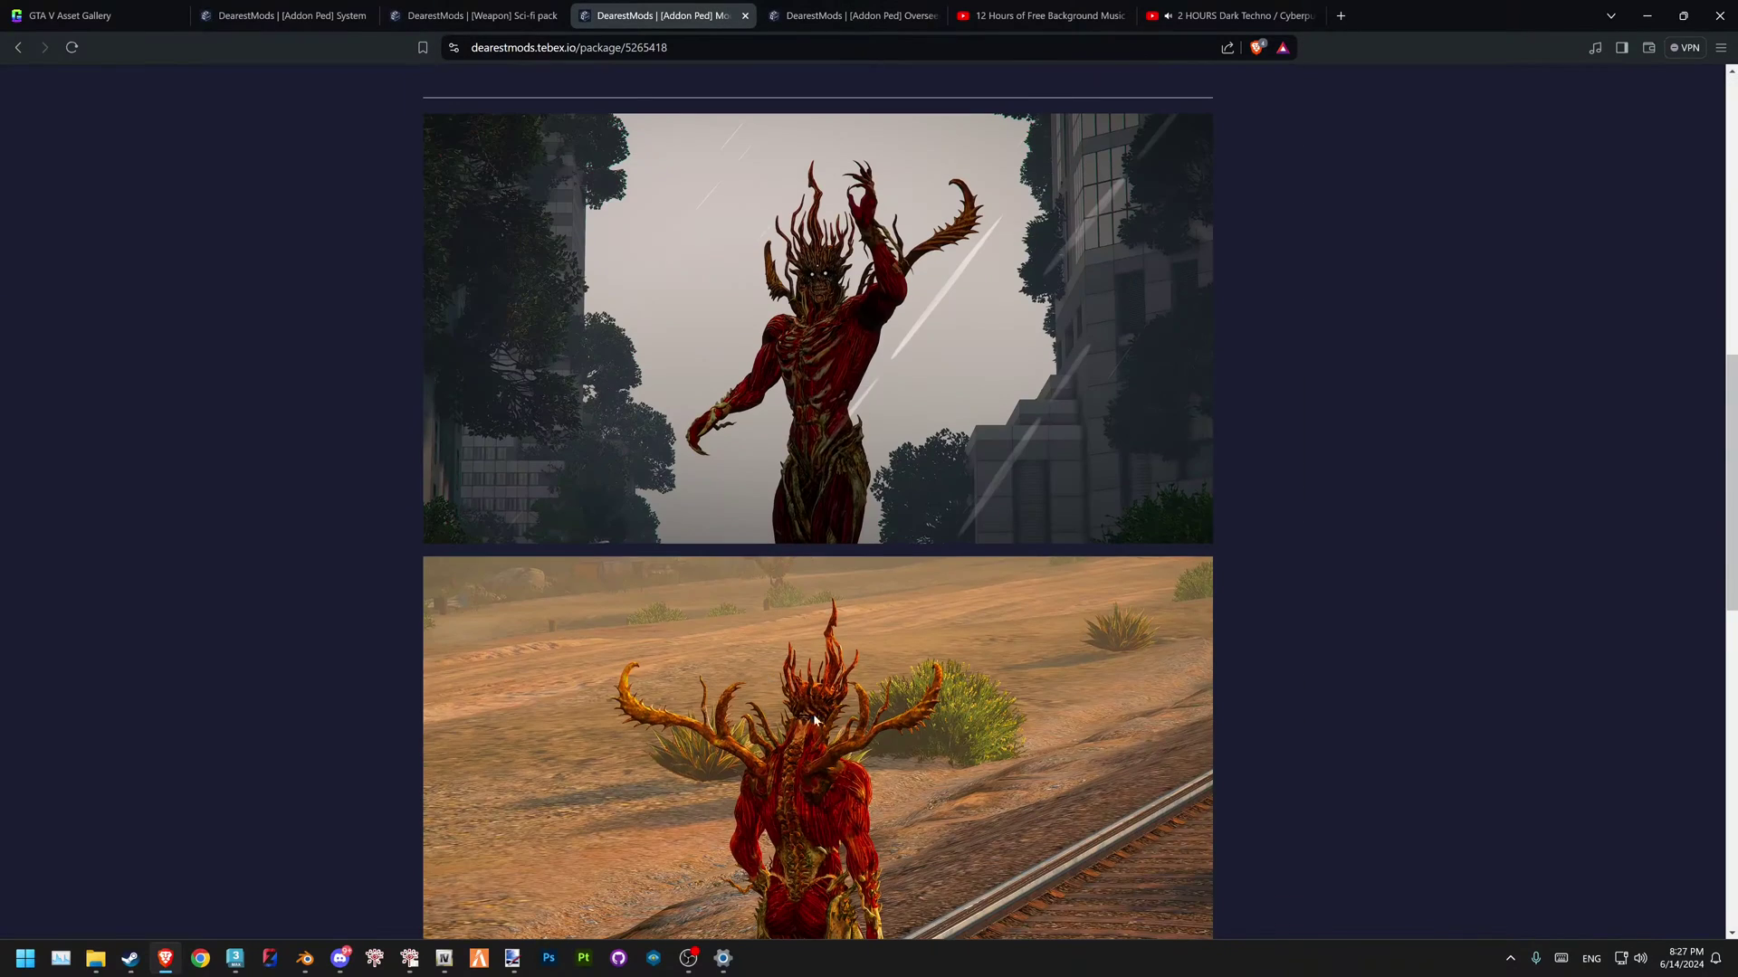
scroll(813, 721, "up", 10)
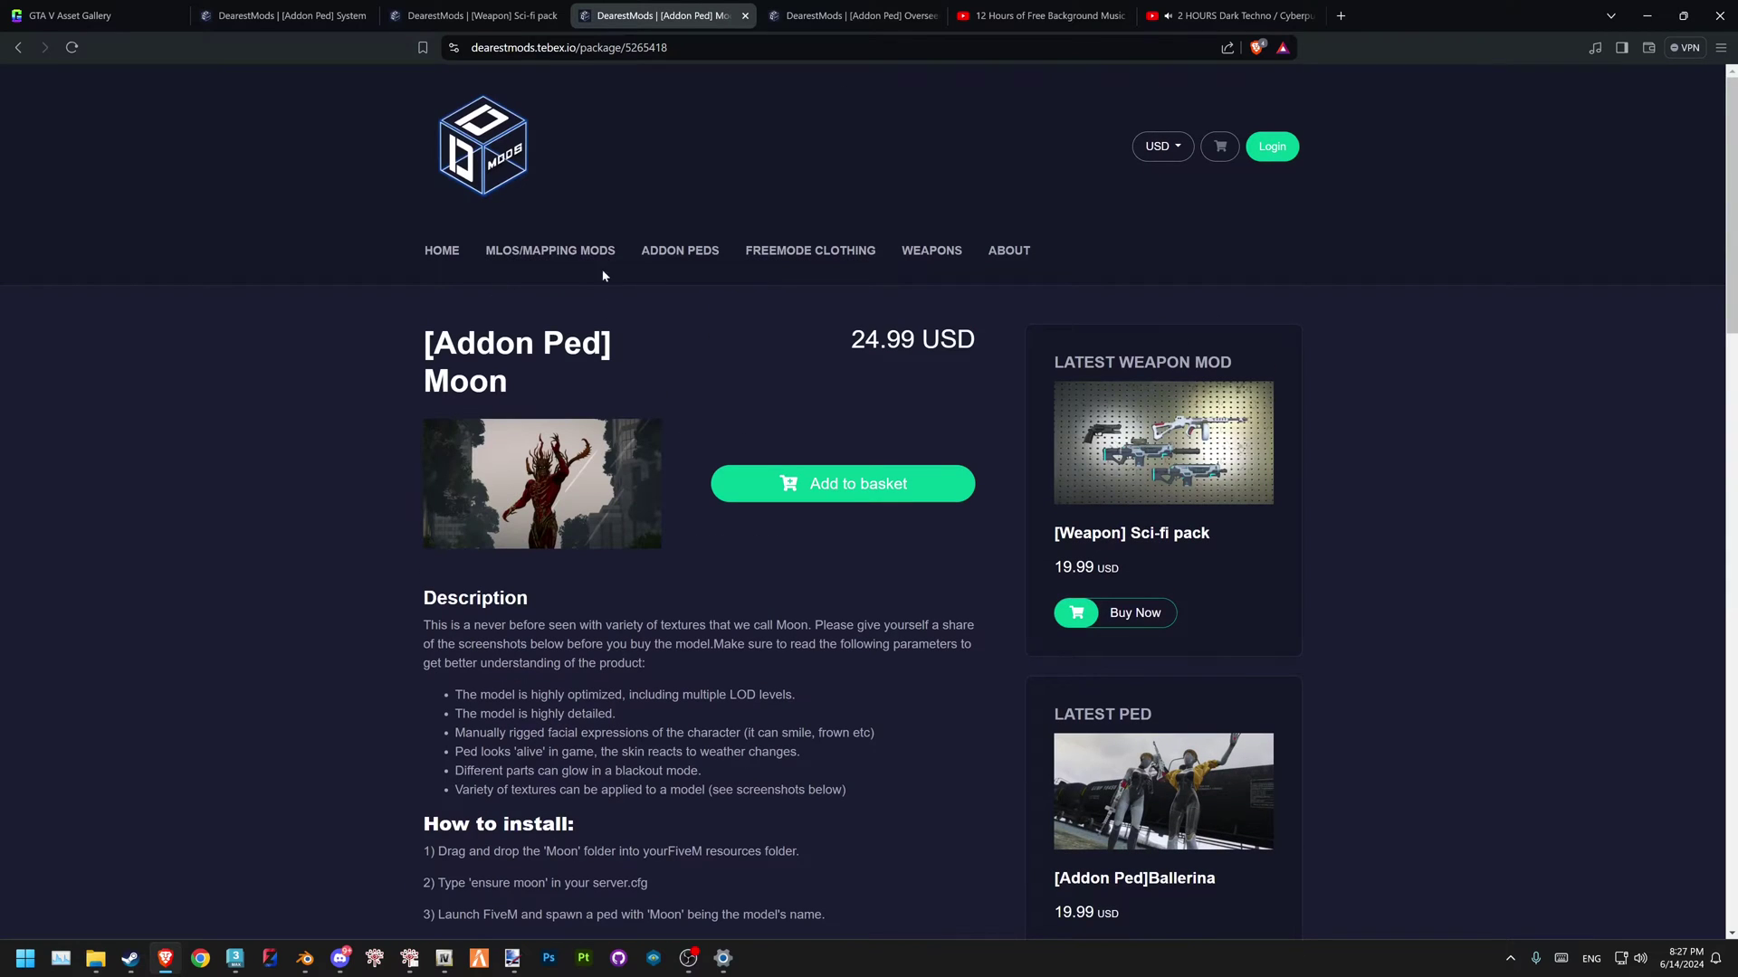
- Look through the JBIB clothing on tobii.space, the GTA V Asset Gallery page
key("super+d")
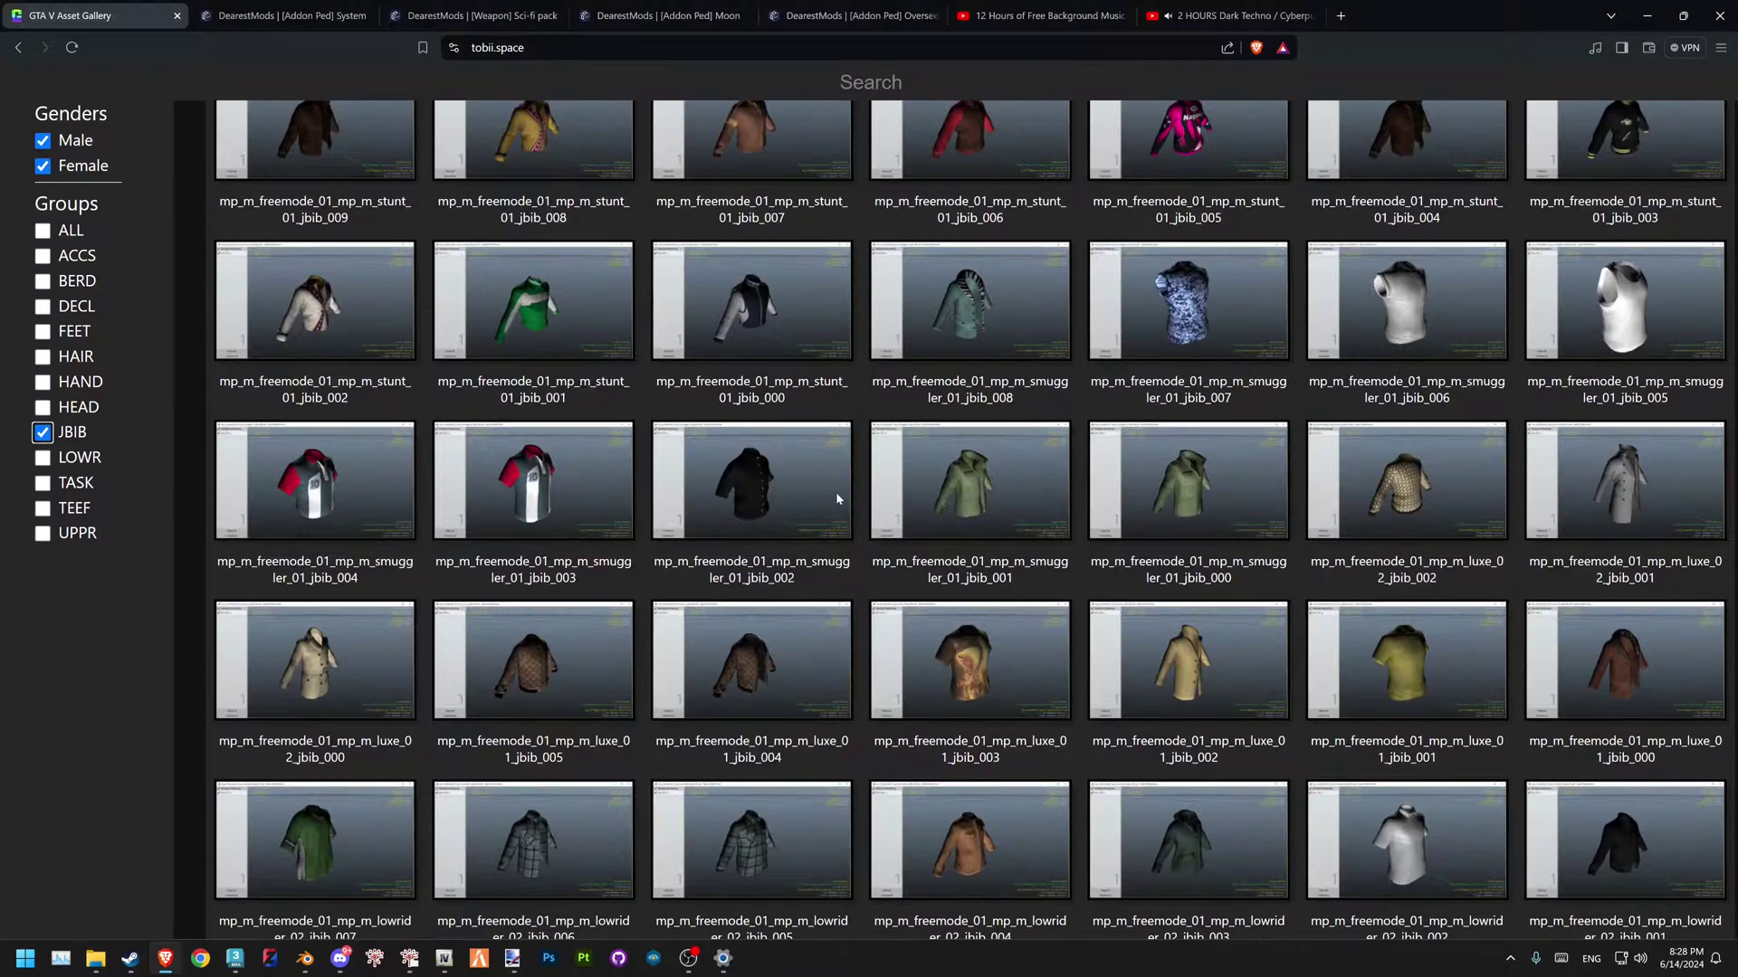
scroll(583, 342, "down", 2)
key("ctrl+l")
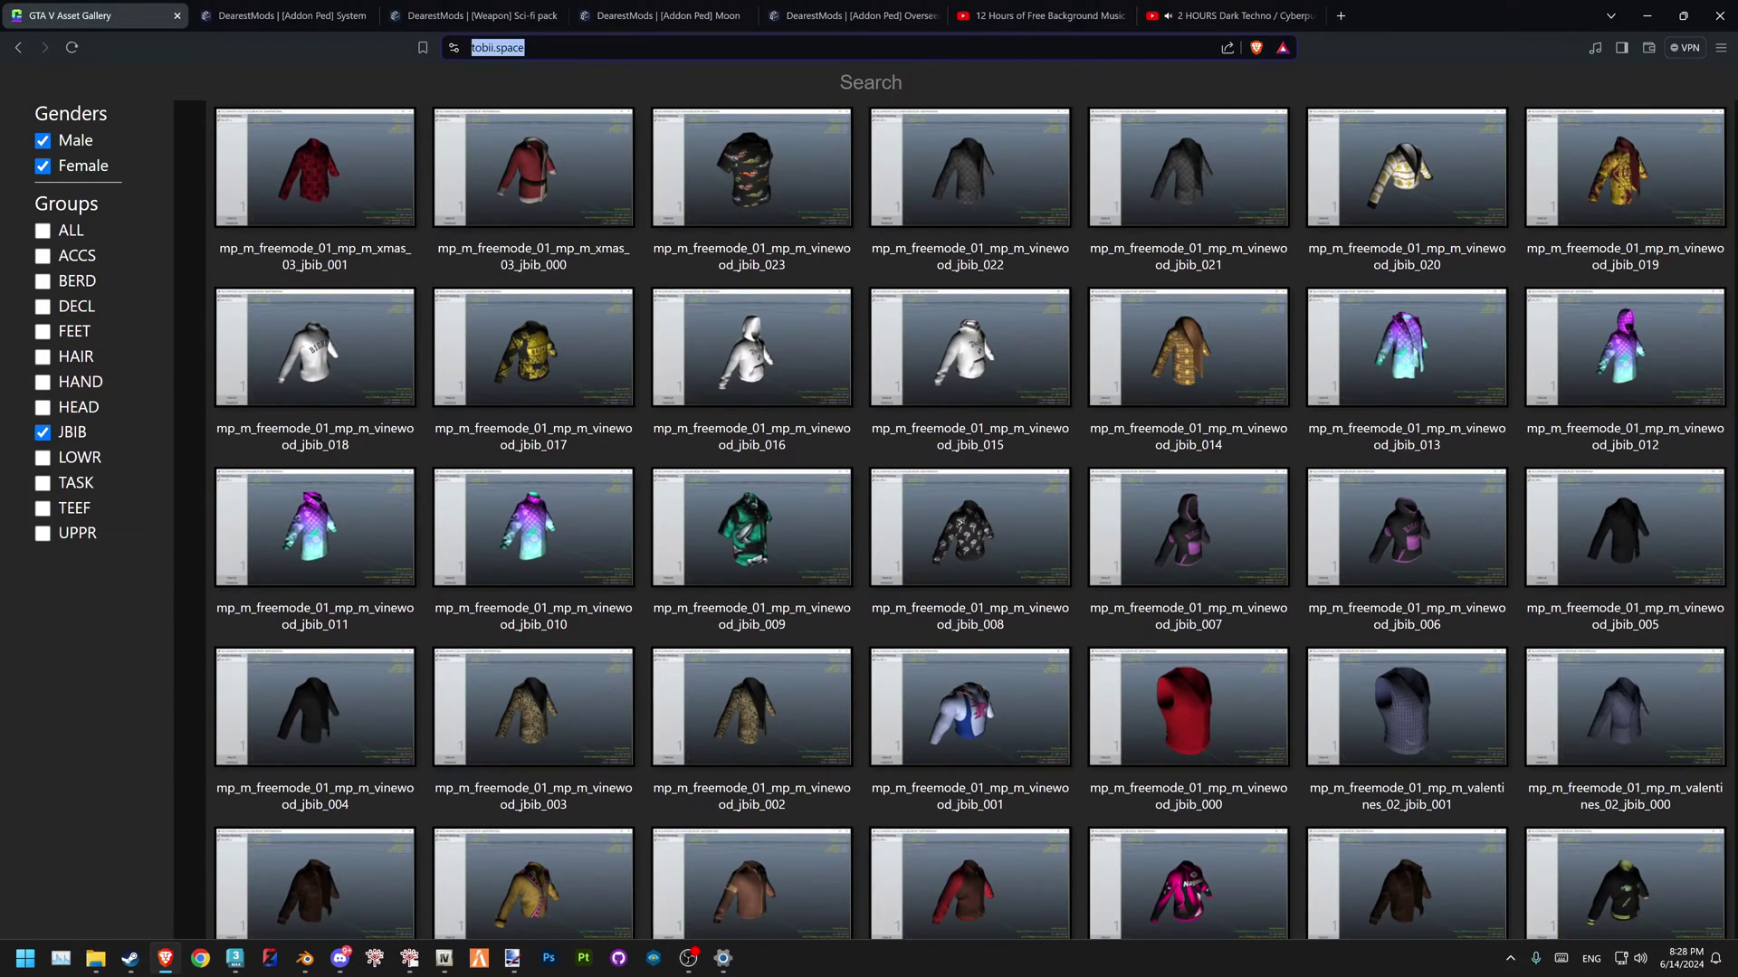
scroll(559, 789, "down", 3)
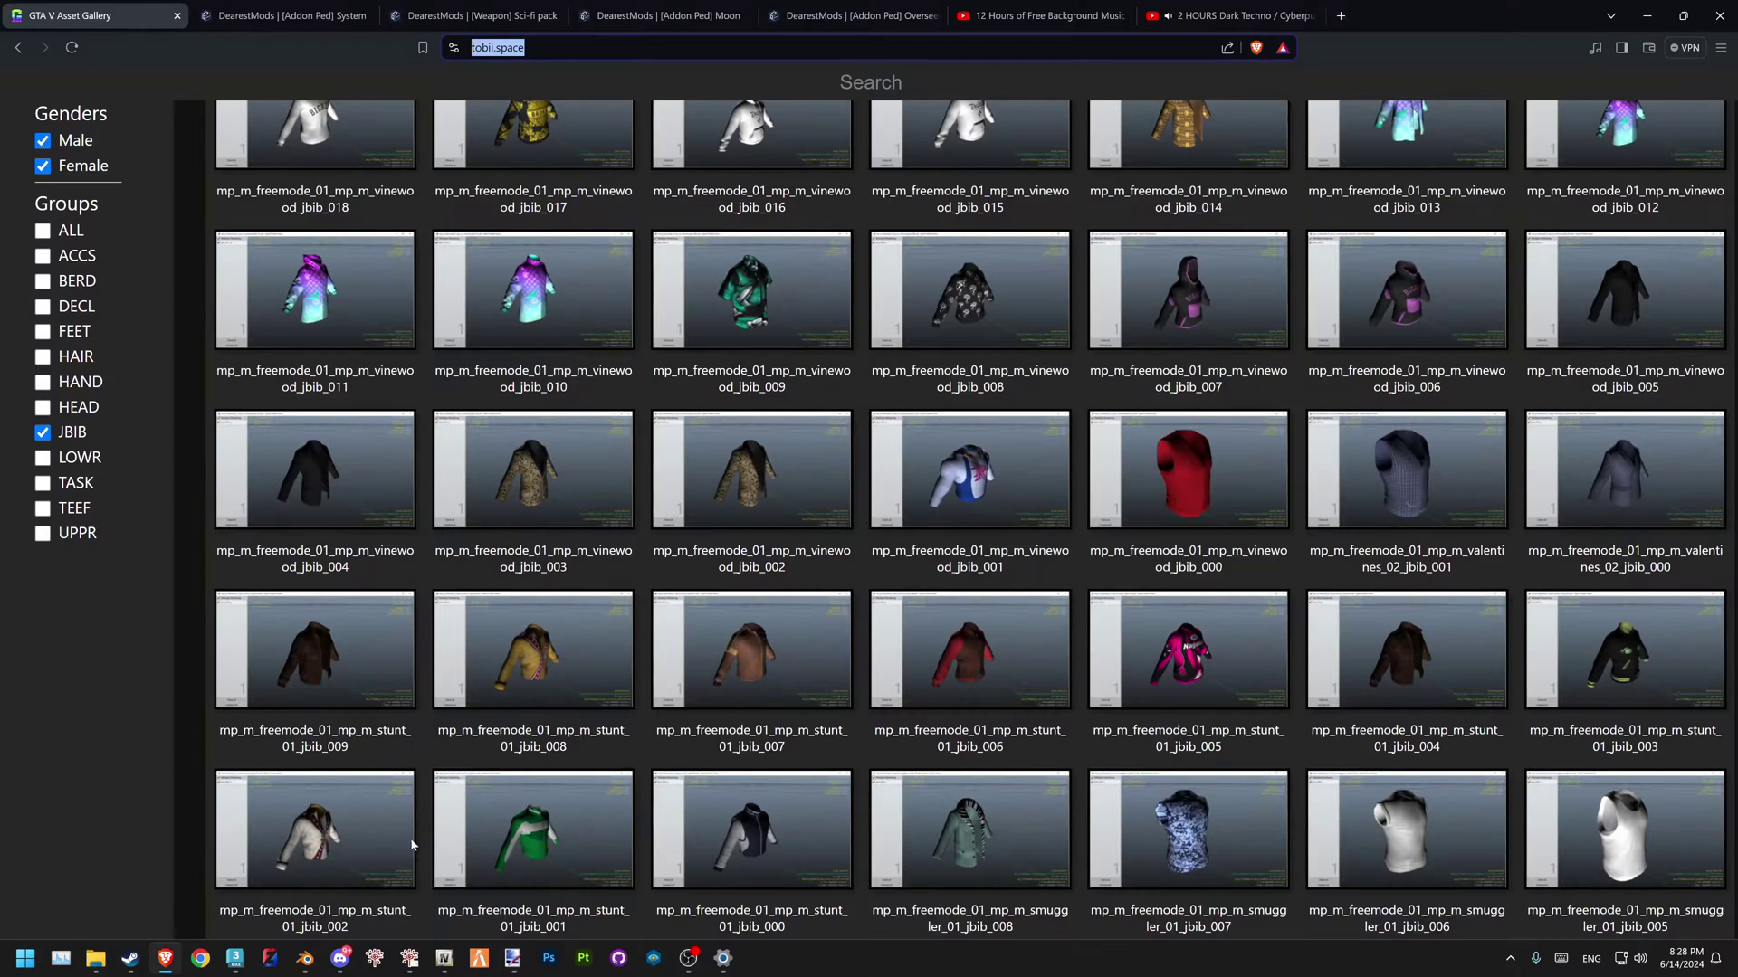
- Switch to 3ds Max 2024 and inspect the imported ped's shirt, torso and trousers from several distances
mouse_move(234, 957)
left_click(220, 915)
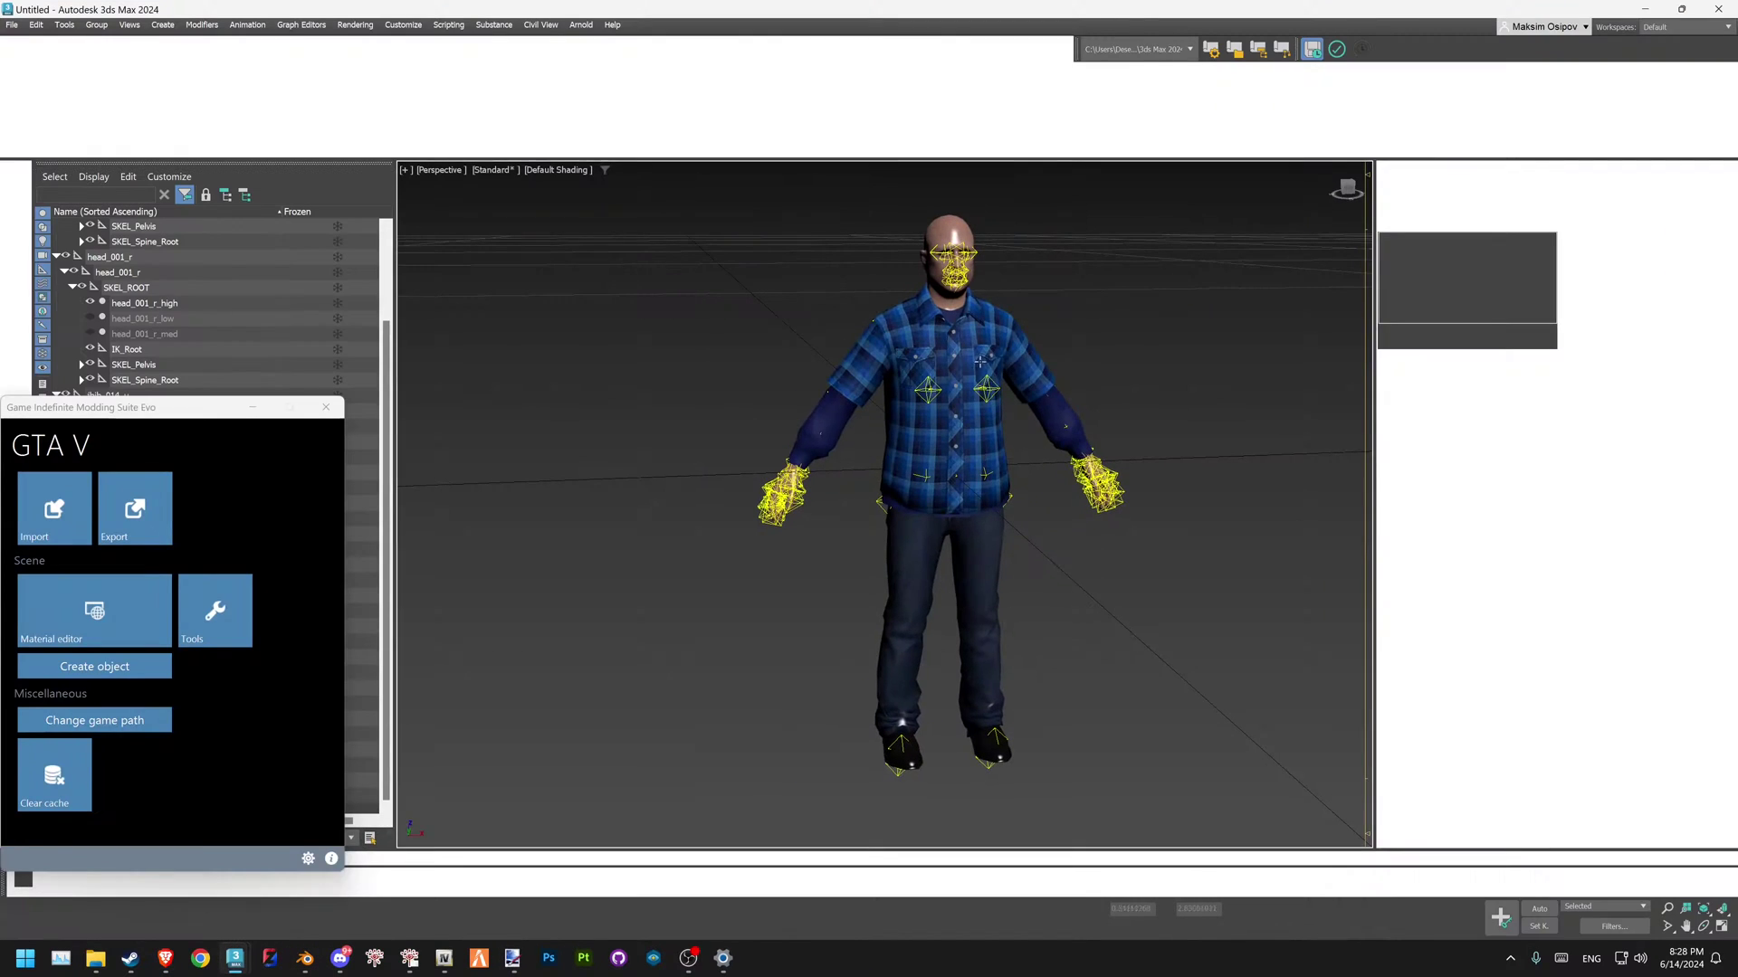
scroll(953, 359, "up", 5)
scroll(953, 358, "down", 6)
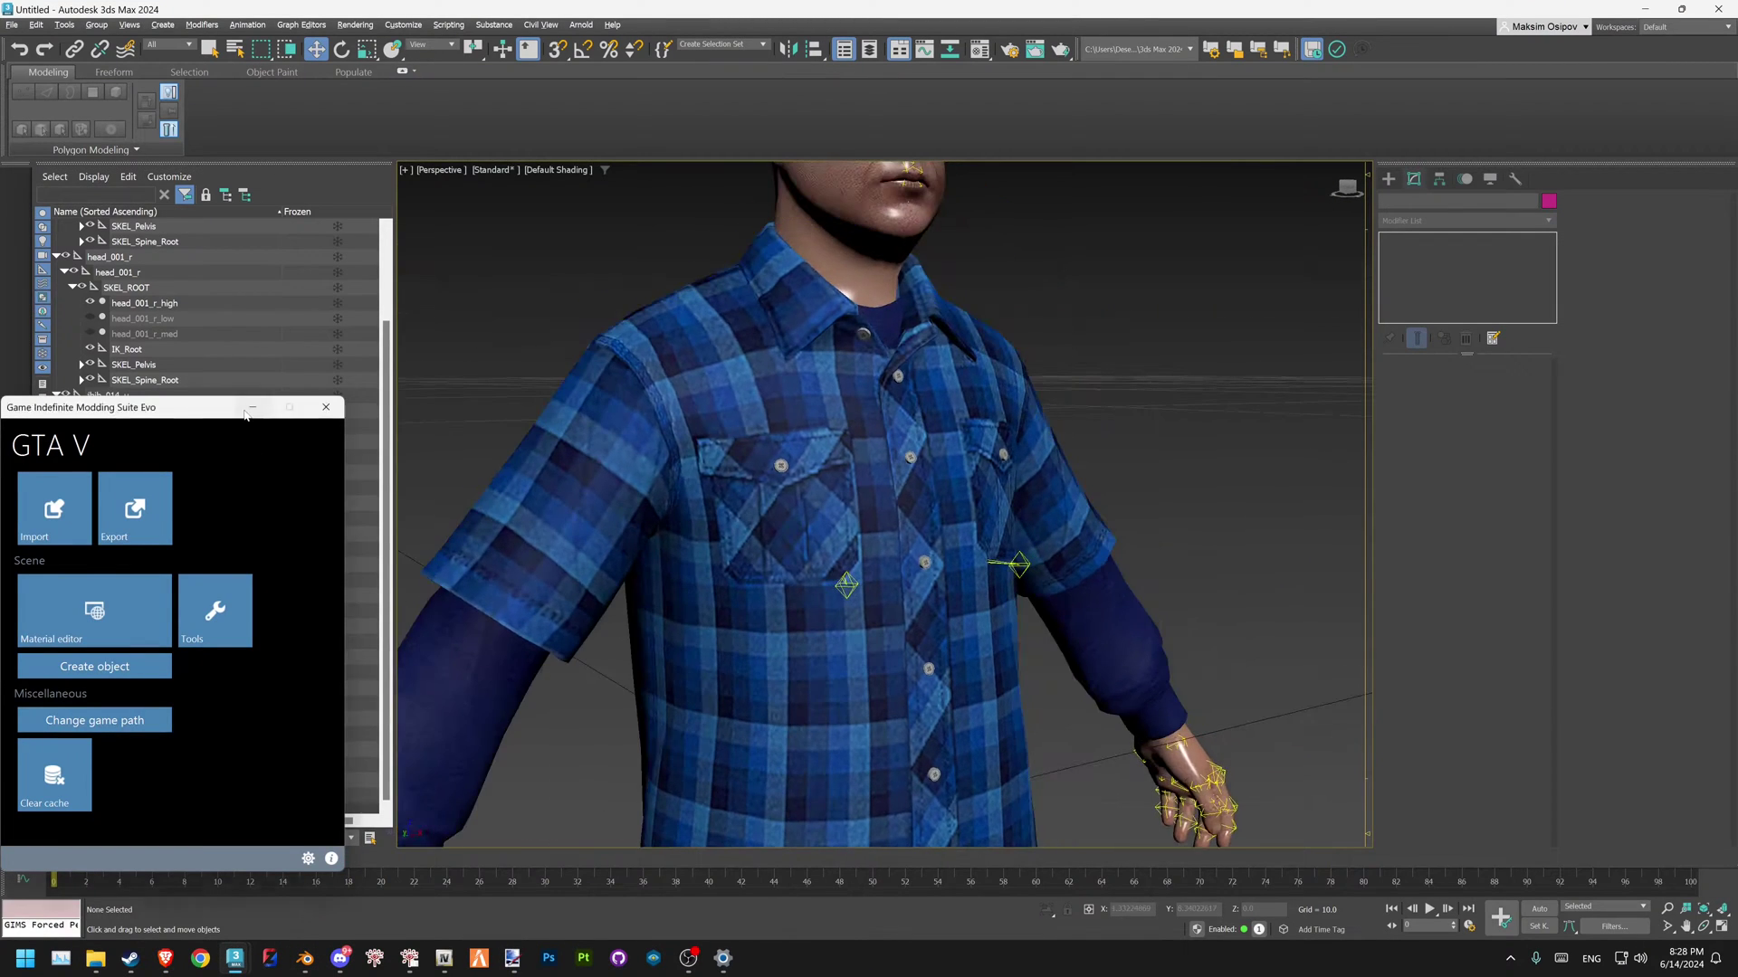
scroll(825, 369, "up", 2)
scroll(806, 688, "up", 3)
scroll(810, 692, "down", 5)
middle_click_drag(815, 697, 846, 433)
scroll(847, 432, "up", 6)
scroll(850, 456, "down", 3)
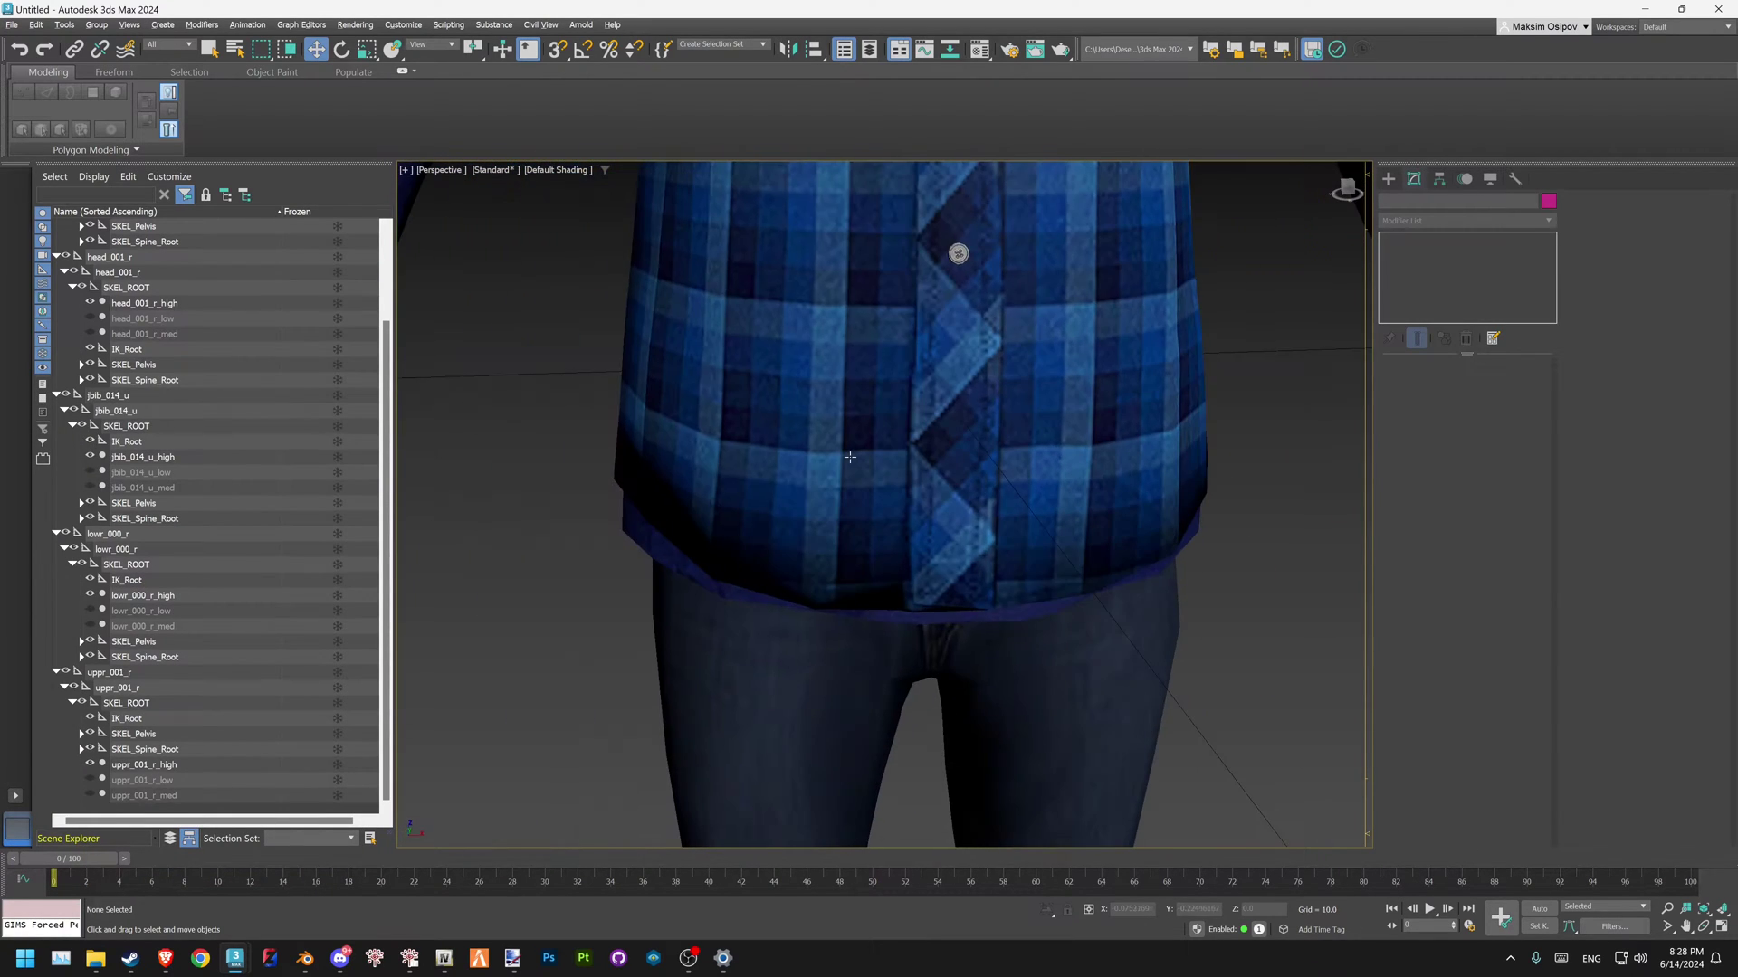
- Select the plaid shirt mesh, check lowr_000_r_high by toggling its visibility, and clear the selection
left_click(850, 456)
scroll(850, 456, "down", 3)
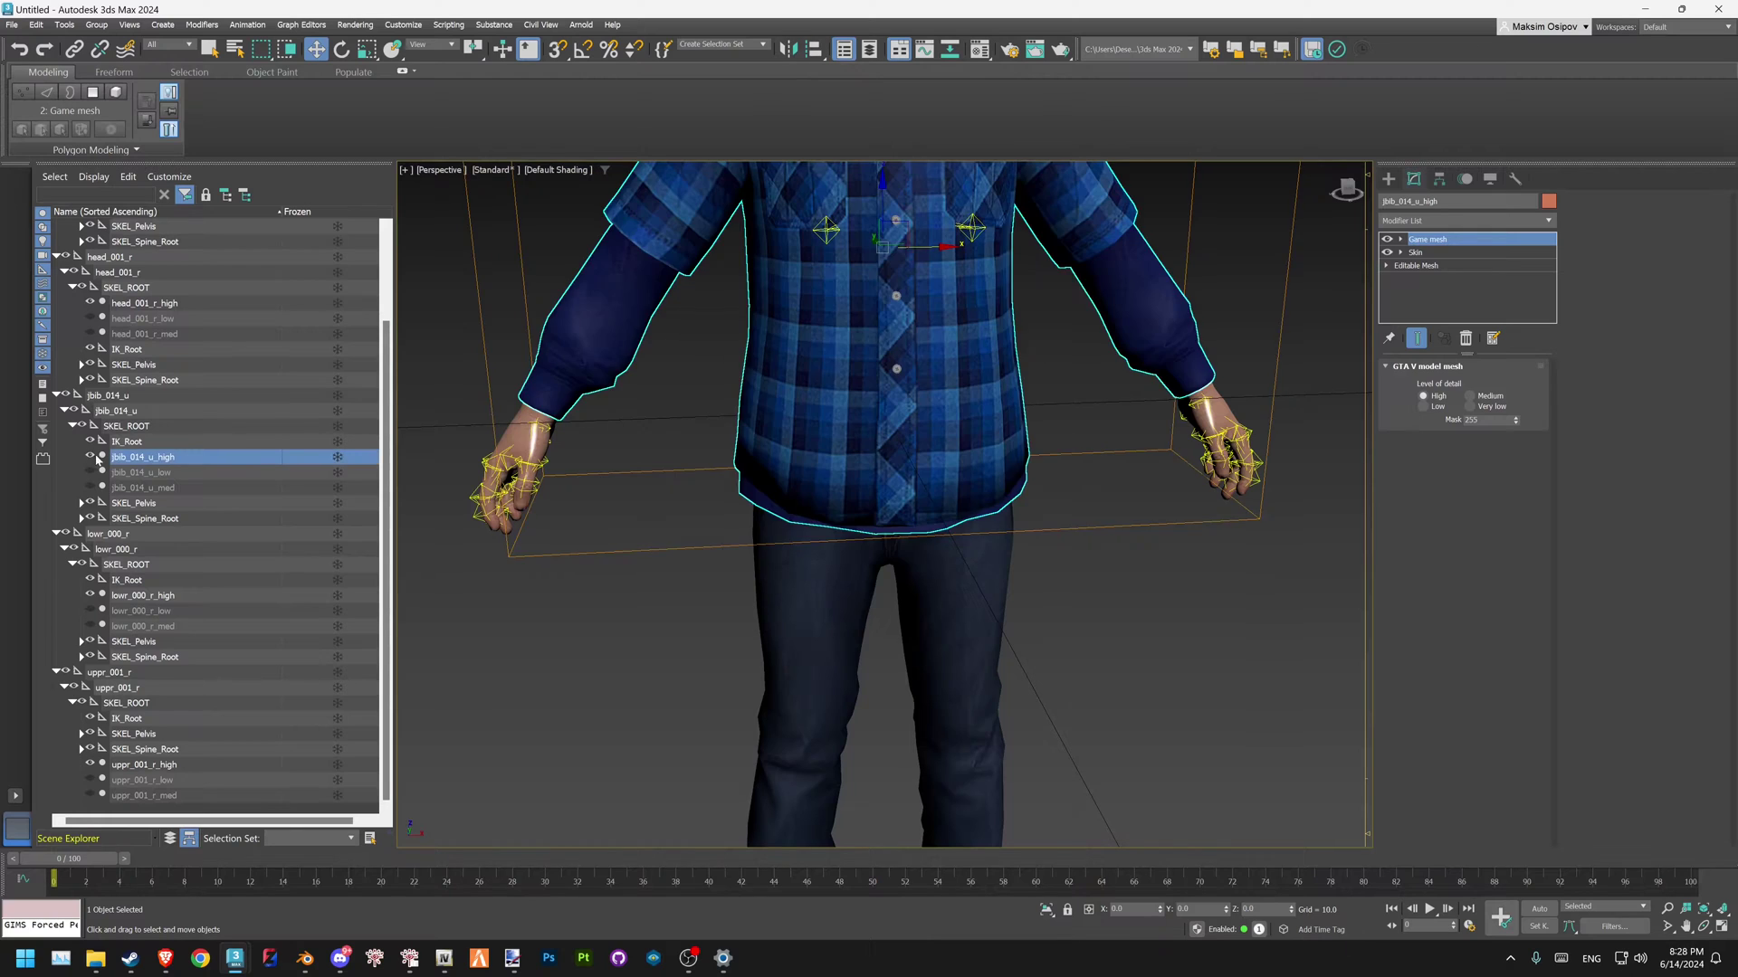
left_click(96, 595)
left_click(90, 597)
left_click(89, 596)
scroll(802, 534, "down", 4)
middle_click_drag(805, 536, 961, 511, "alt")
left_click(960, 508)
- Select the high-detail meshes of the plaid shirt, the head and the trousers together
left_click(779, 416)
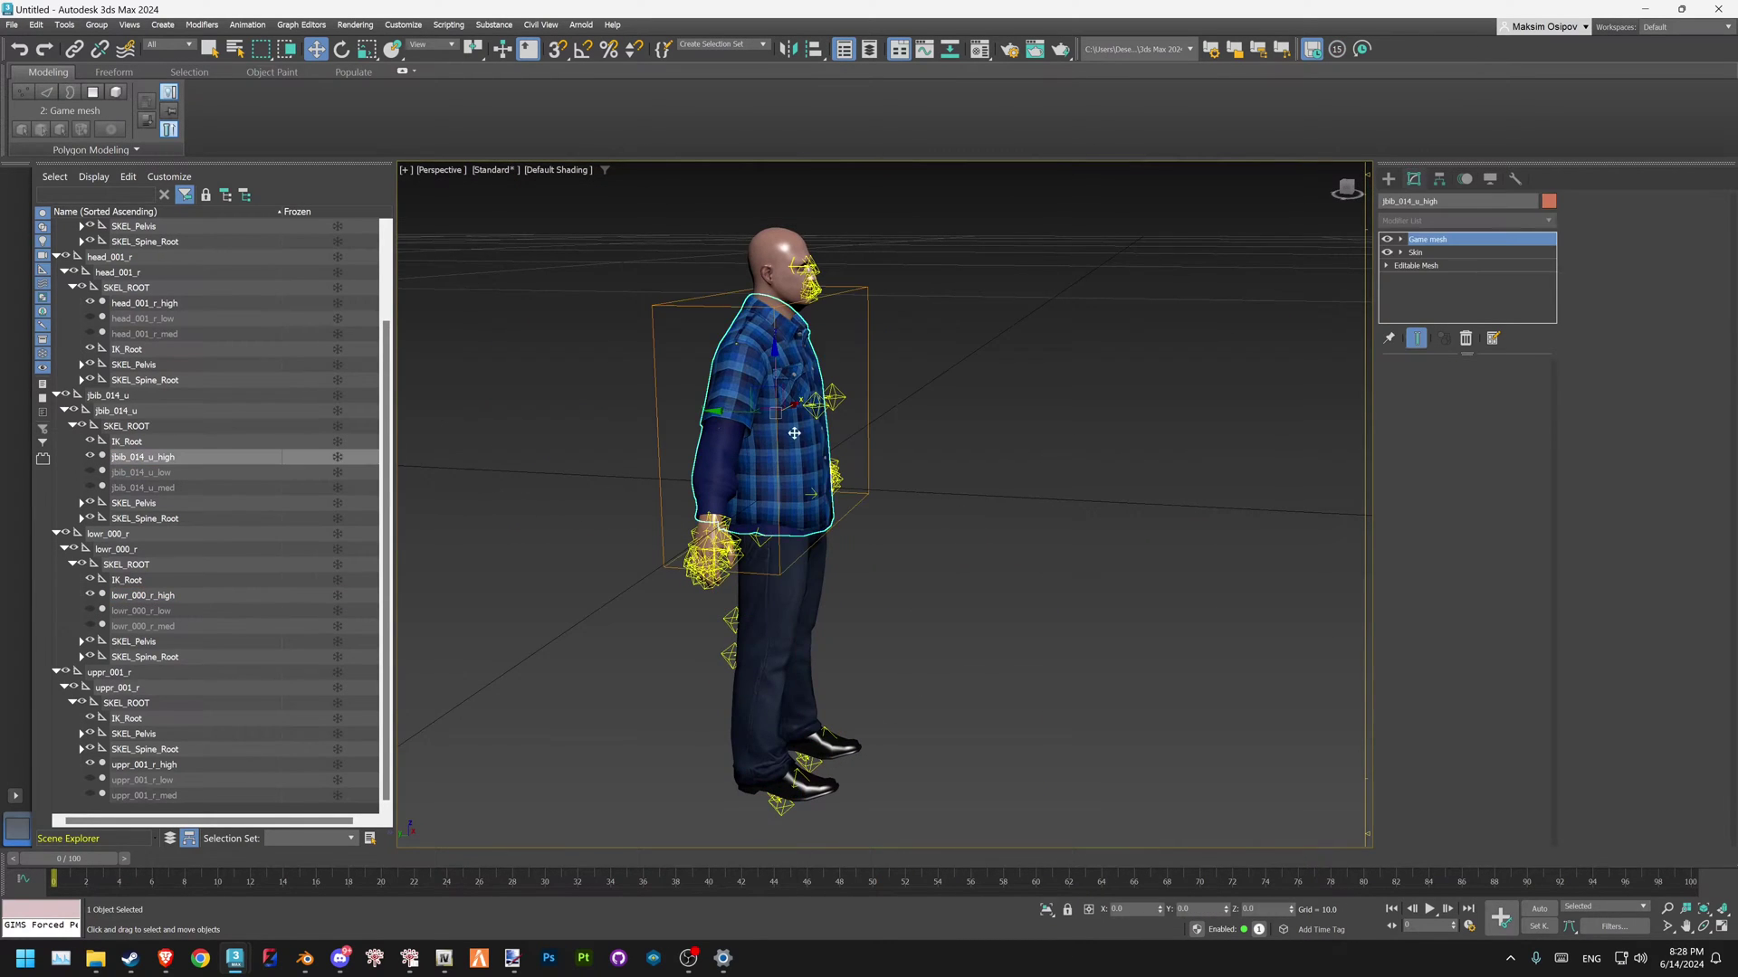
middle_click_drag(780, 415, 697, 407, "alt")
scroll(822, 288, "up", 5)
middle_click_drag(822, 288, 808, 178, "alt")
left_click(774, 289, "ctrl")
scroll(769, 290, "up", 3)
scroll(768, 291, "down", 5)
scroll(808, 178, "down", 2)
left_click(776, 542, "ctrl")
- Add the low and med meshes of lowr_000_r, jbib_014_u and head_001_r to the selection
left_click(143, 618, "ctrl")
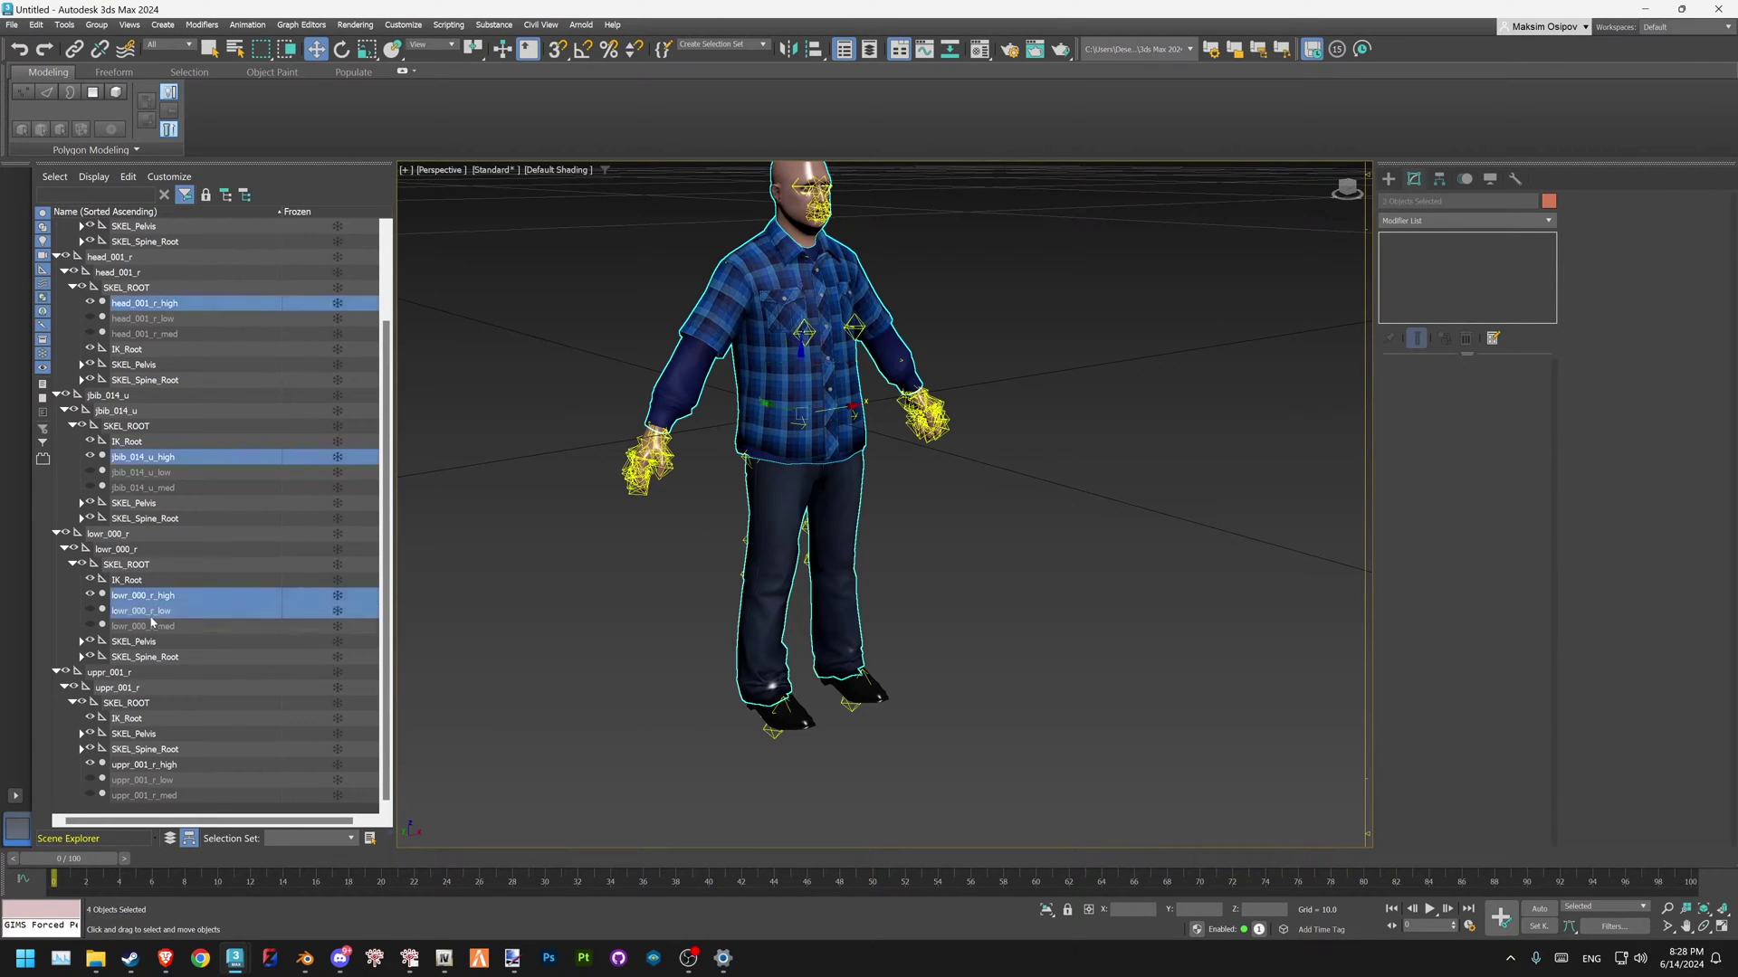
left_click(147, 626, "ctrl")
left_click(154, 488, "ctrl")
left_click(185, 473, "ctrl")
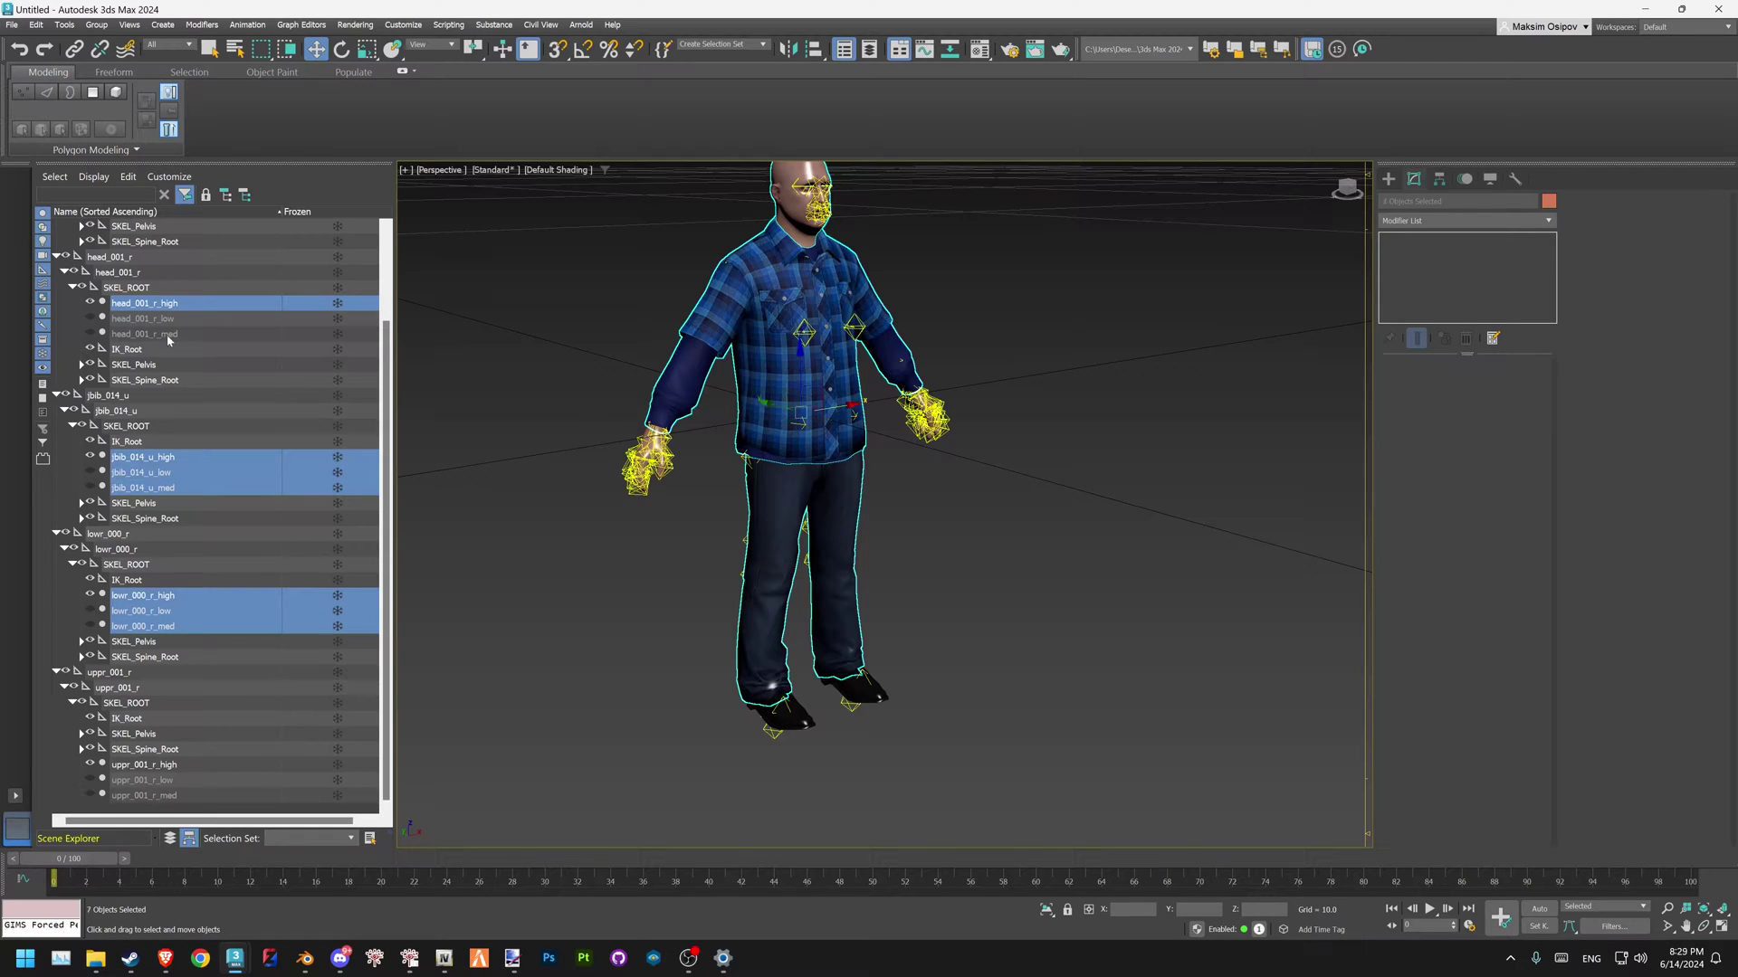
left_click(145, 334, "ctrl")
left_click(143, 319, "ctrl")
scroll(156, 398, "up", 3)
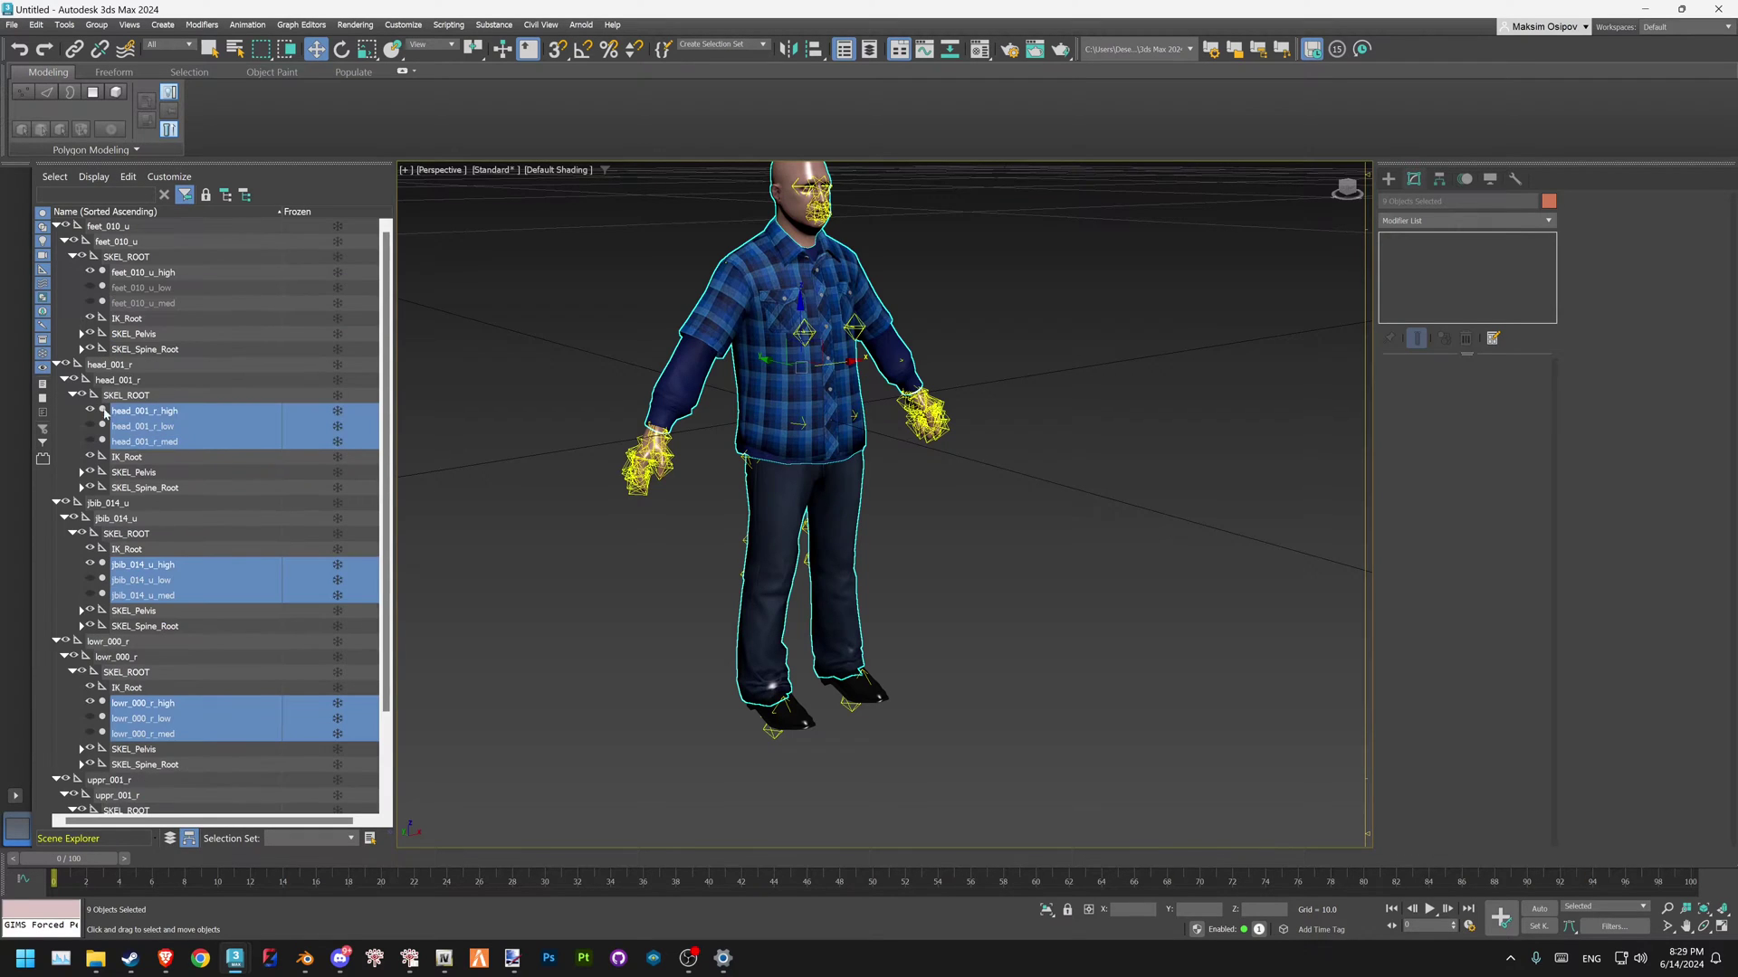
left_click(91, 425)
left_click(91, 425)
key("ctrl+z")
key("ctrl+z")
- Add the hands' uppr_001_r high, low and med meshes to the selection
scroll(823, 307, "up", 4)
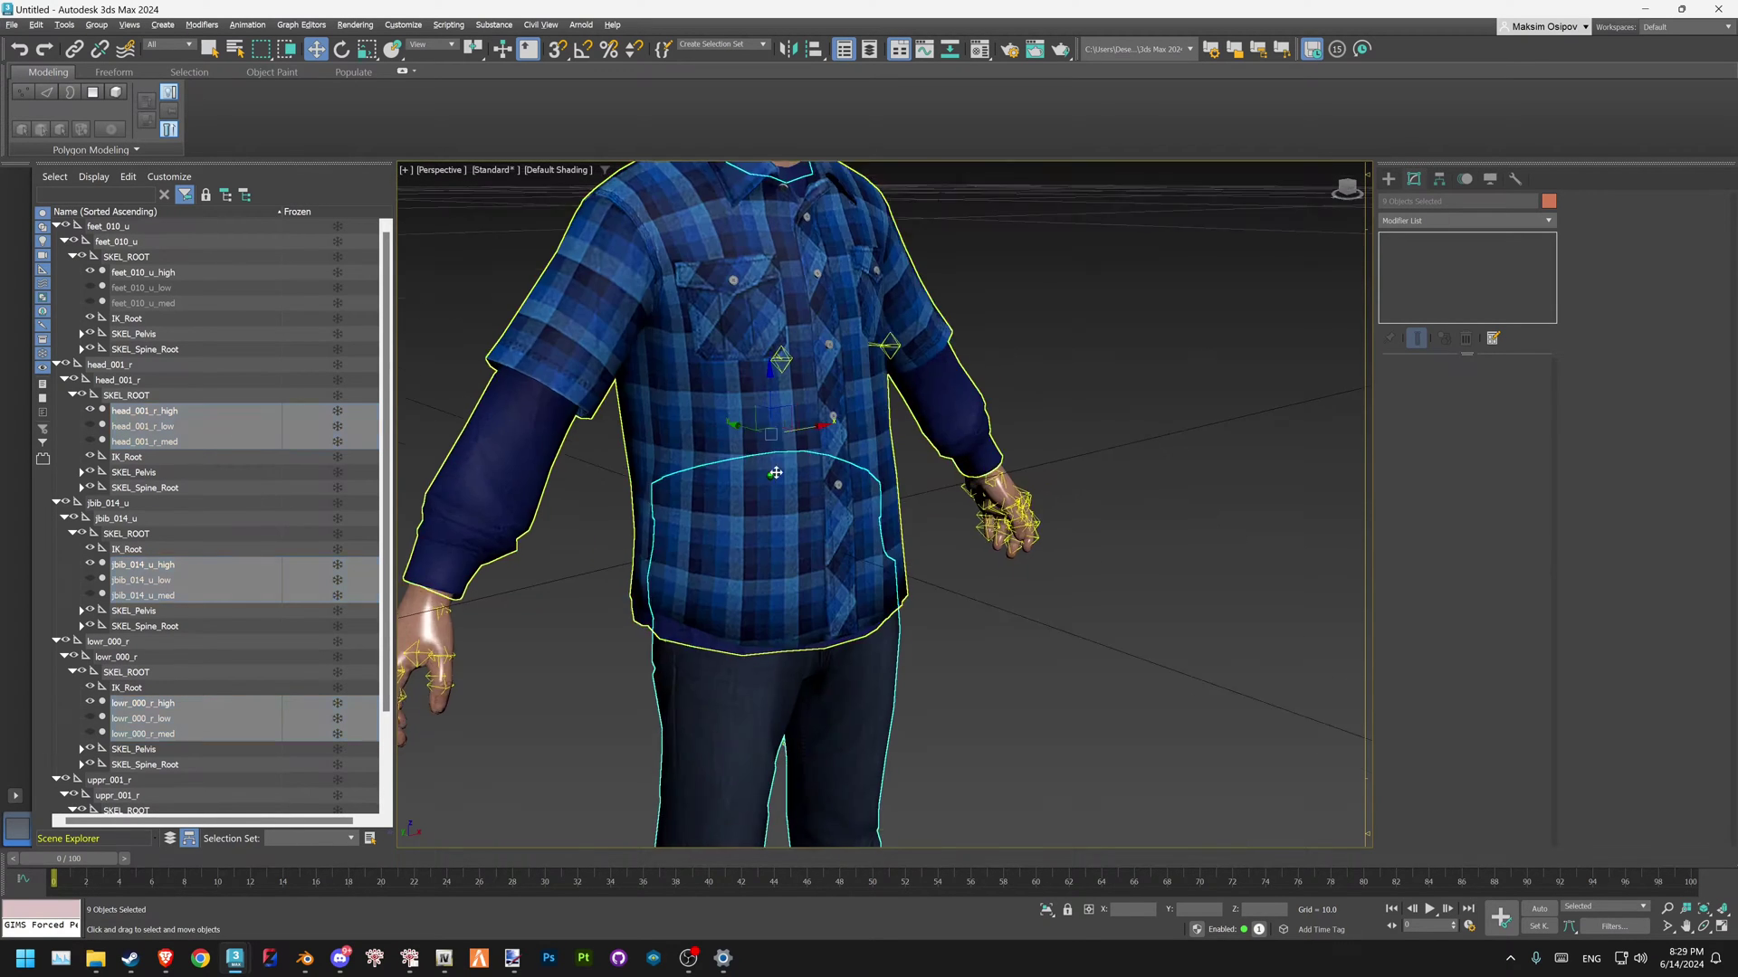
middle_click_drag(776, 534, 845, 382, "alt")
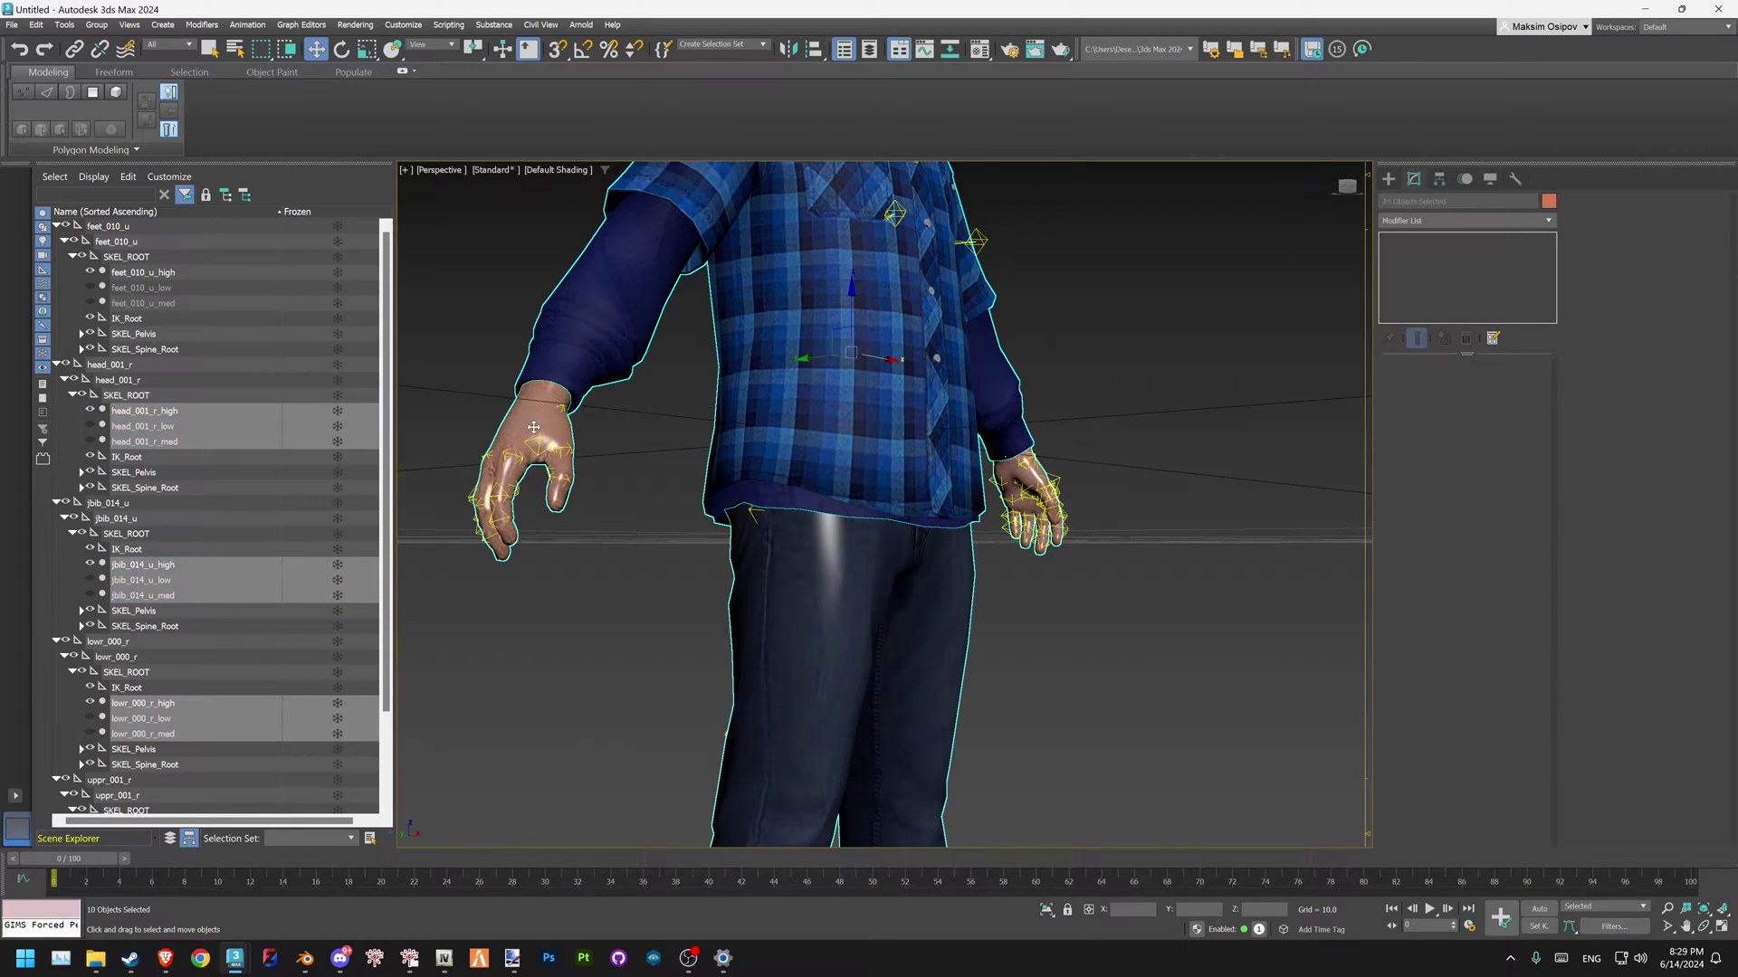
scroll(136, 724, "down", 2)
left_click(105, 764, "ctrl")
left_click(135, 781, "ctrl")
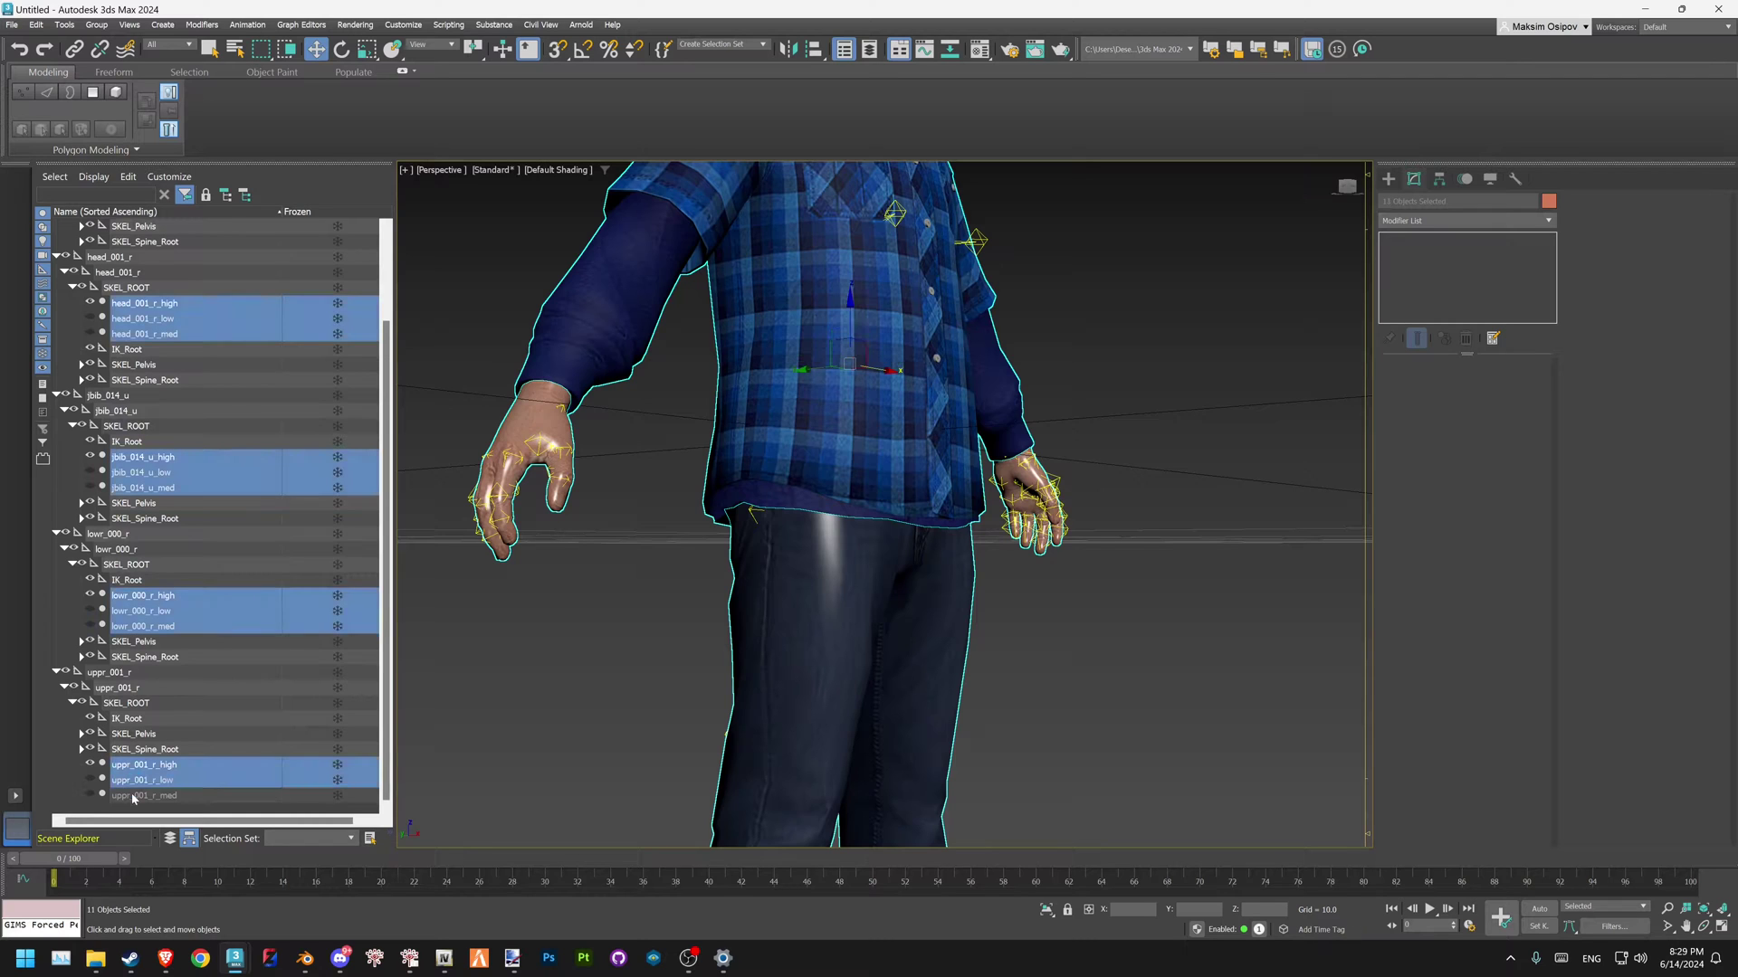
left_click(136, 796, "ctrl")
- Apply one FFD(box) modifier to all the selected head, shirt, trousers and hand meshes
key("z")
scroll(800, 553, "up", 6)
scroll(800, 553, "down", 6)
middle_click_drag(800, 553, 799, 464)
left_click(1457, 220)
type("f")
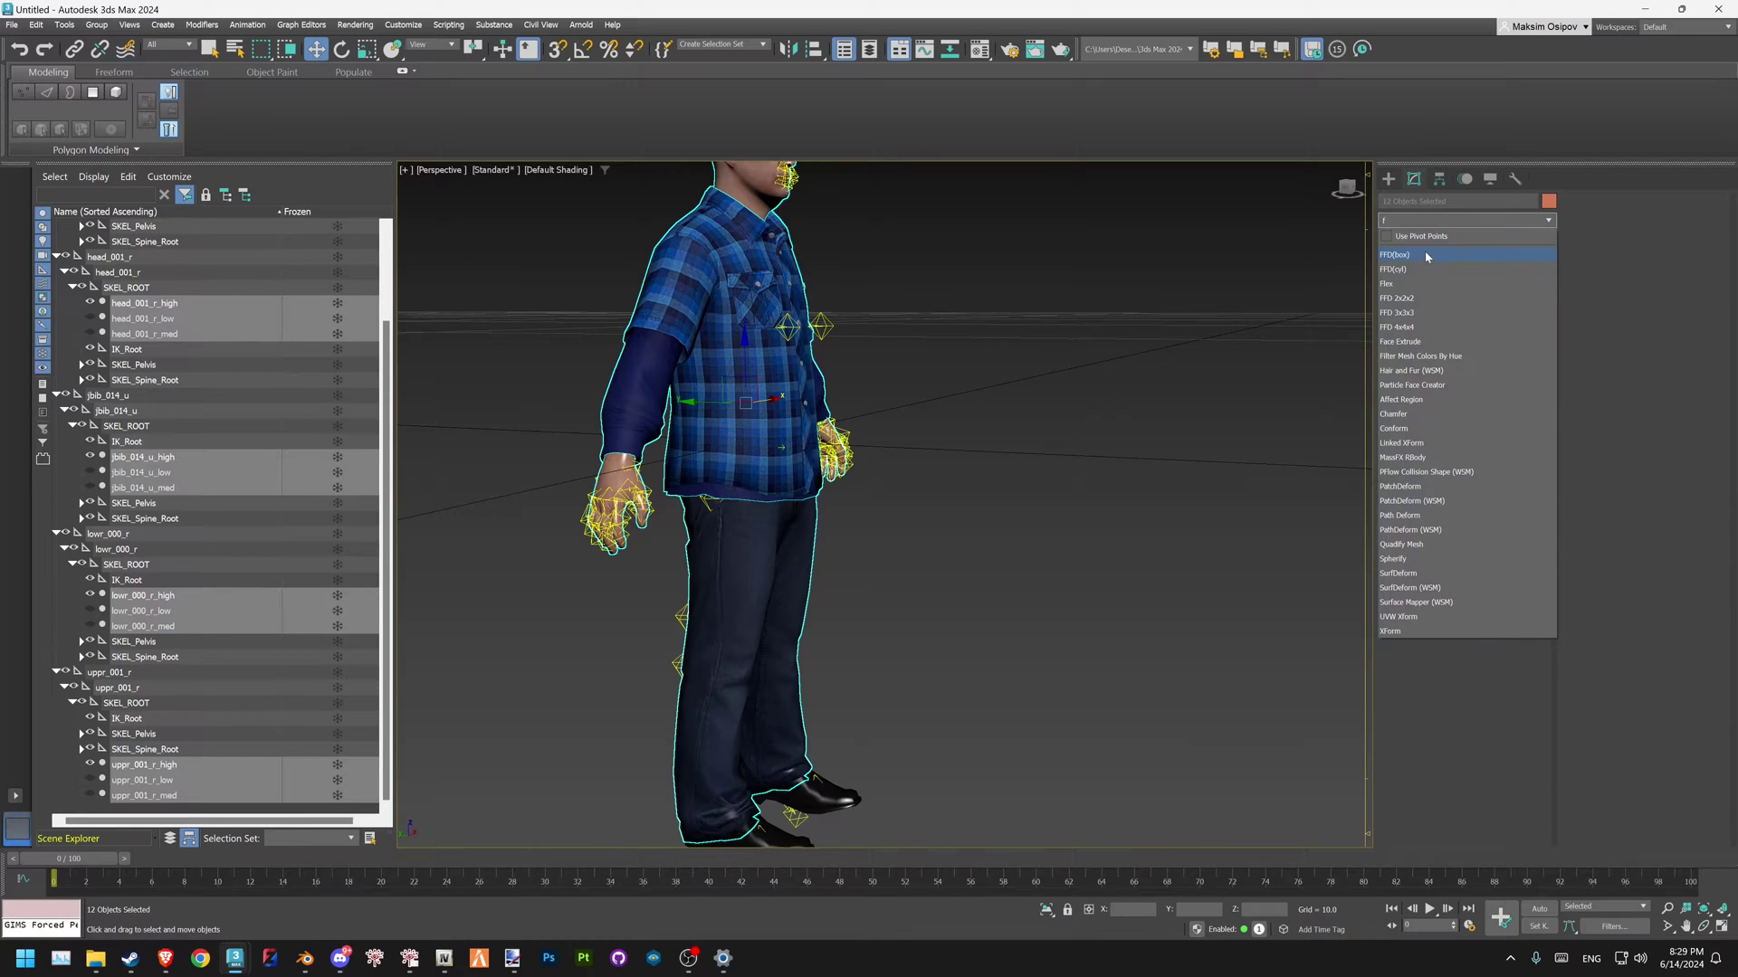
left_click(1427, 256)
mouse_move(756, 425)
middle_mouse_down("alt")
mouse_move(779, 441)
mouse_move(752, 443)
middle_mouse_up("alt")
scroll(779, 441, "up", 6)
scroll(768, 435, "down", 5)
scroll(771, 371, "up", 3)
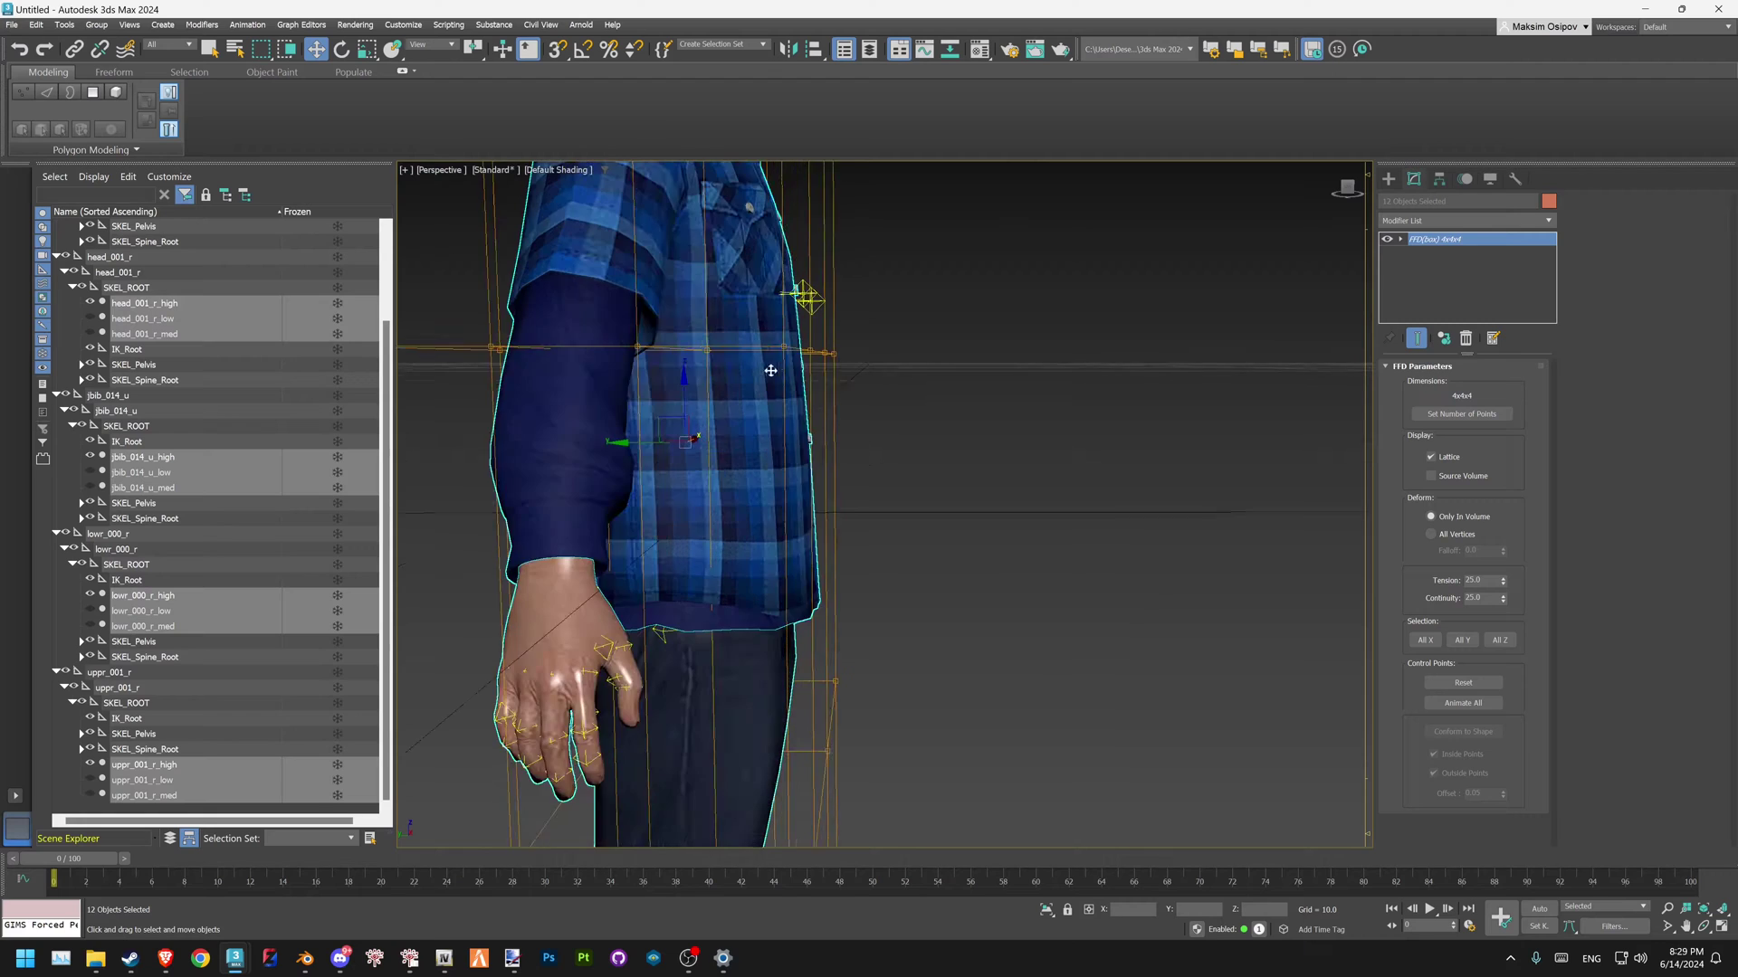
scroll(861, 295, "down", 5)
middle_click_drag(860, 295, 796, 480, "alt")
scroll(796, 479, "up", 4)
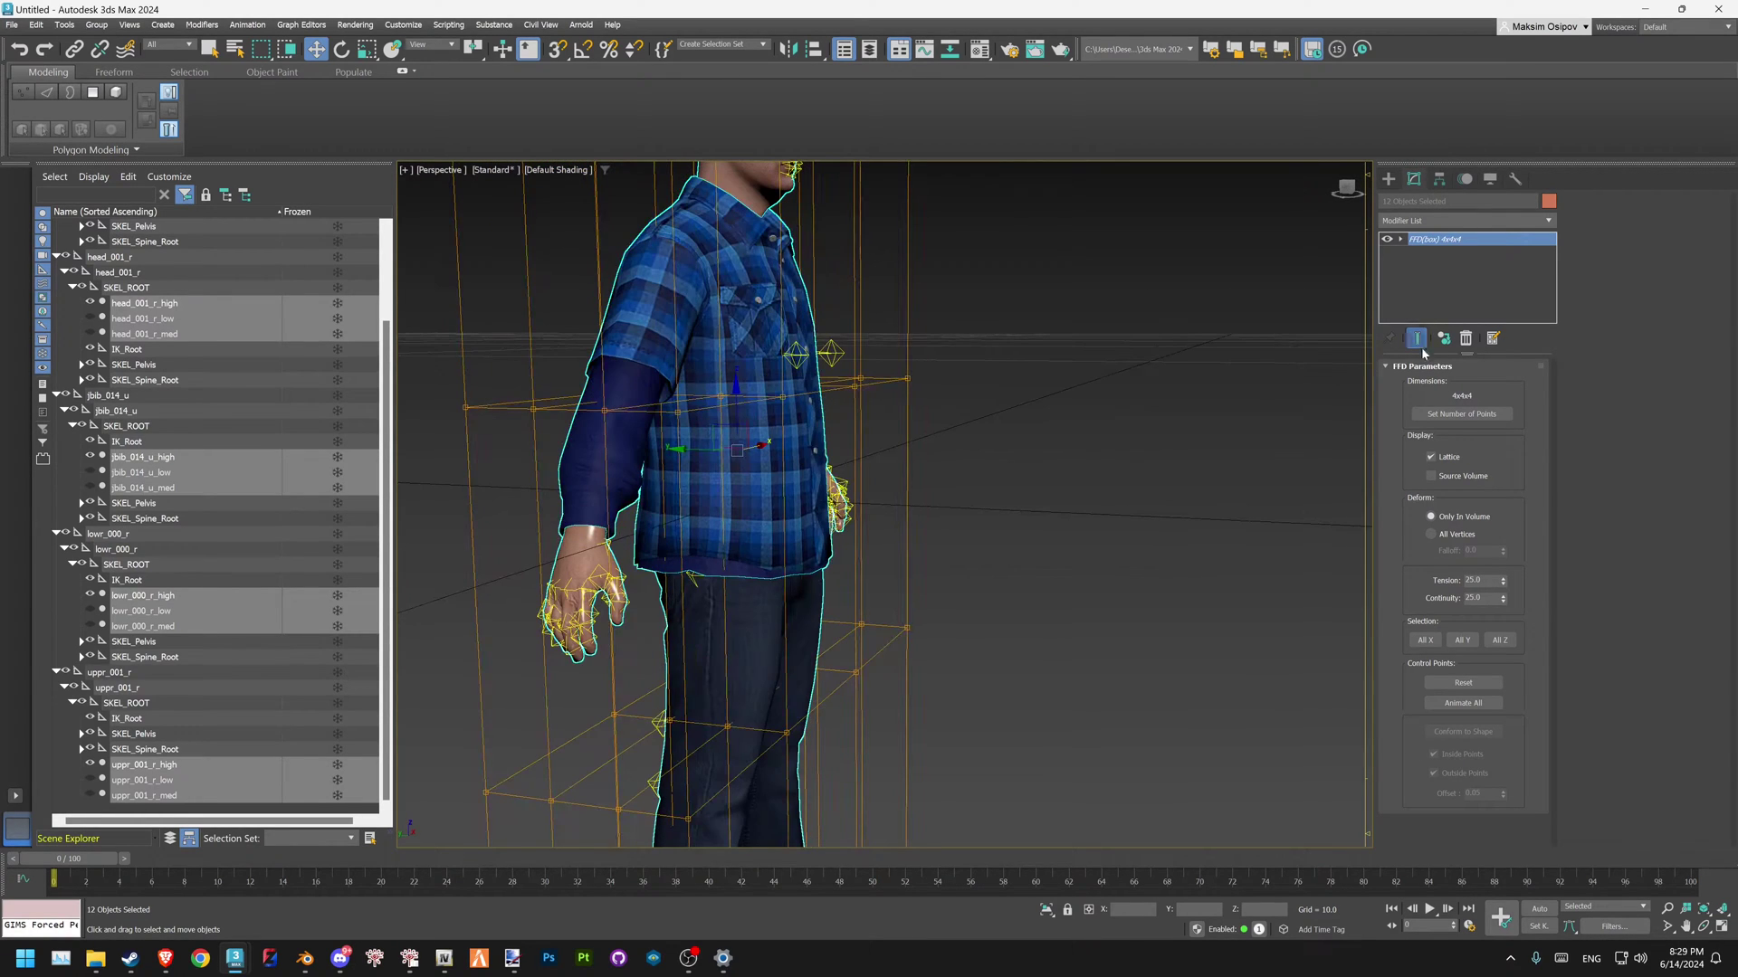
- Try the FFD lattice with 5 points in its first dimension
left_click(1459, 417)
type("5")
key("Tab")
left_click(932, 456)
middle_click_drag(807, 477, 724, 421, "alt")
- Set the FFD lattice's number of points to 6x6x6
left_click(1473, 416)
type("6")
key("Tab")
type("6")
key("Tab")
type("6")
left_click(939, 456)
- Edit the FFD control points: select the lattice points in front of the belly and move them
left_click(1447, 255)
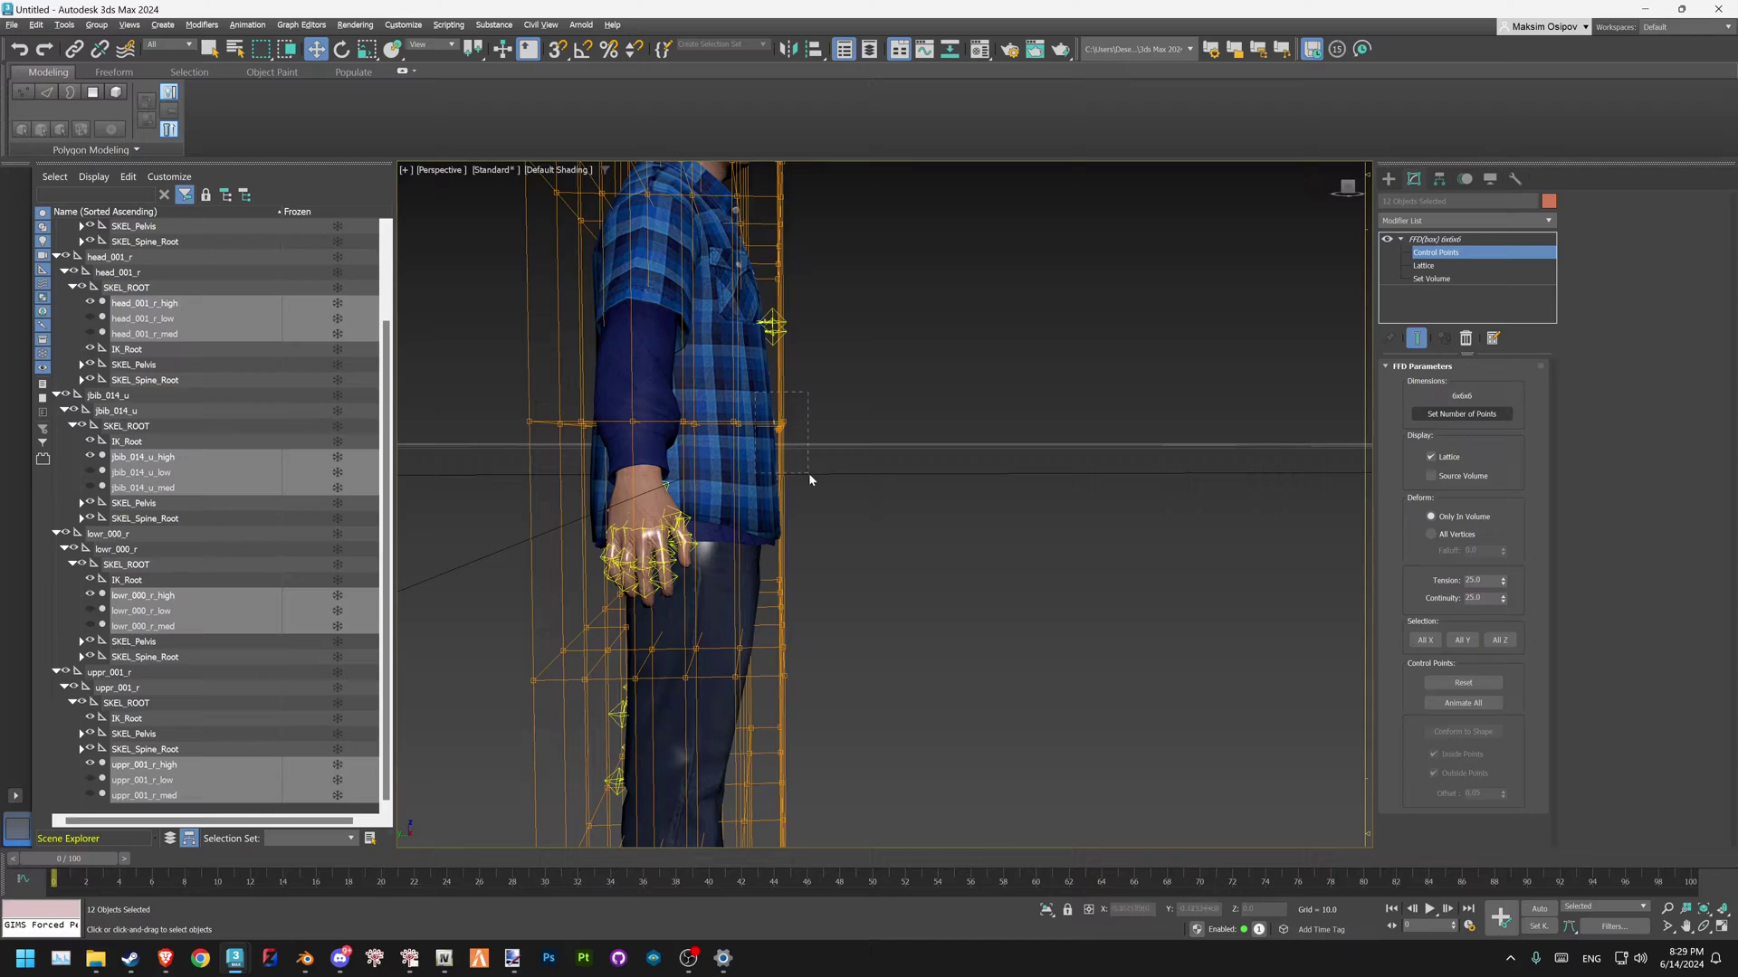
left_click_drag(811, 477, 811, 477)
middle_click_drag(811, 477, 730, 483, "alt")
middle_click_drag(796, 357, 844, 382)
left_click_drag(817, 367, 830, 374)
- Move the selected belly lattice points further and check the shape of the shirt and trousers around the waist
mouse_move(830, 375)
middle_mouse_down("alt")
mouse_move(713, 389)
mouse_move(806, 395)
mouse_move(710, 253)
middle_mouse_up("alt")
key("F3")
key("F3")
mouse_move(776, 314)
middle_mouse_down("alt")
mouse_move(697, 369)
mouse_move(679, 362)
middle_mouse_up("alt")
left_click_drag(667, 345, 706, 356)
scroll(706, 357, "down", 5)
middle_click_drag(706, 357, 650, 385, "alt")
scroll(771, 387, "up", 5)
middle_click_drag(771, 388, 845, 380, "alt")
scroll(763, 457, "down", 5)
scroll(764, 457, "up", 3)
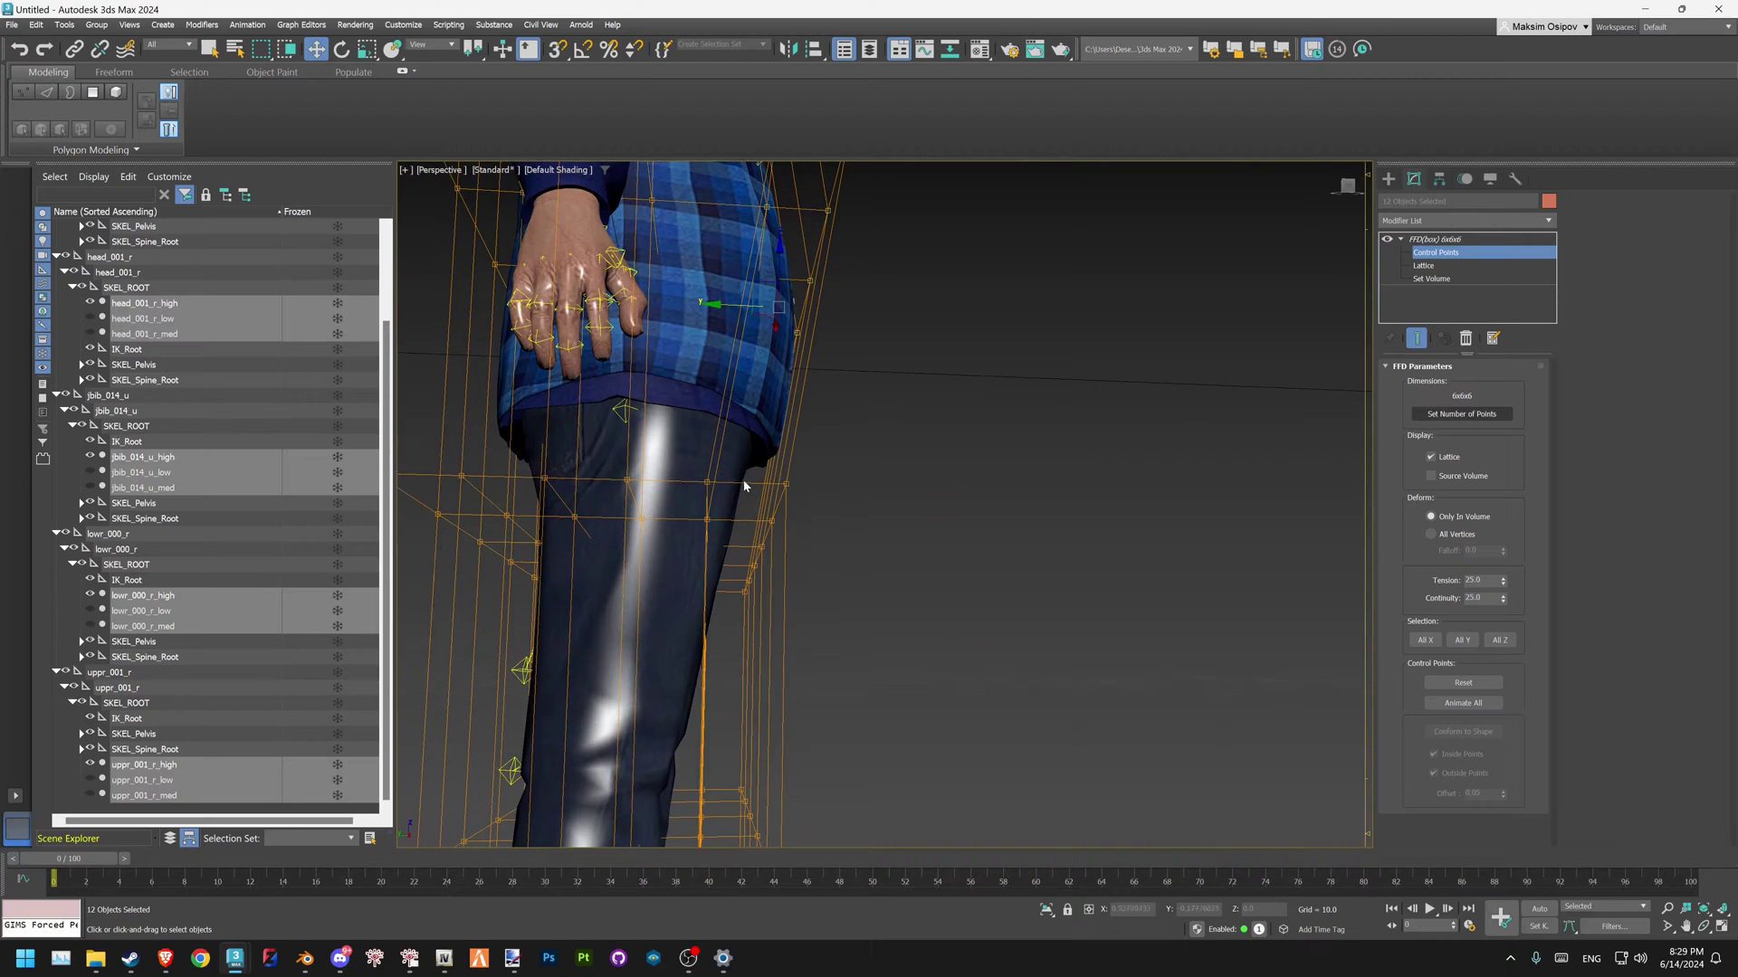
- Shift the selected FFD lattice points in front of the upper thighs, just below the shirt hem, and turn on edged faces
left_click_drag(845, 632, 845, 632)
middle_click_drag(784, 535, 744, 517, "alt")
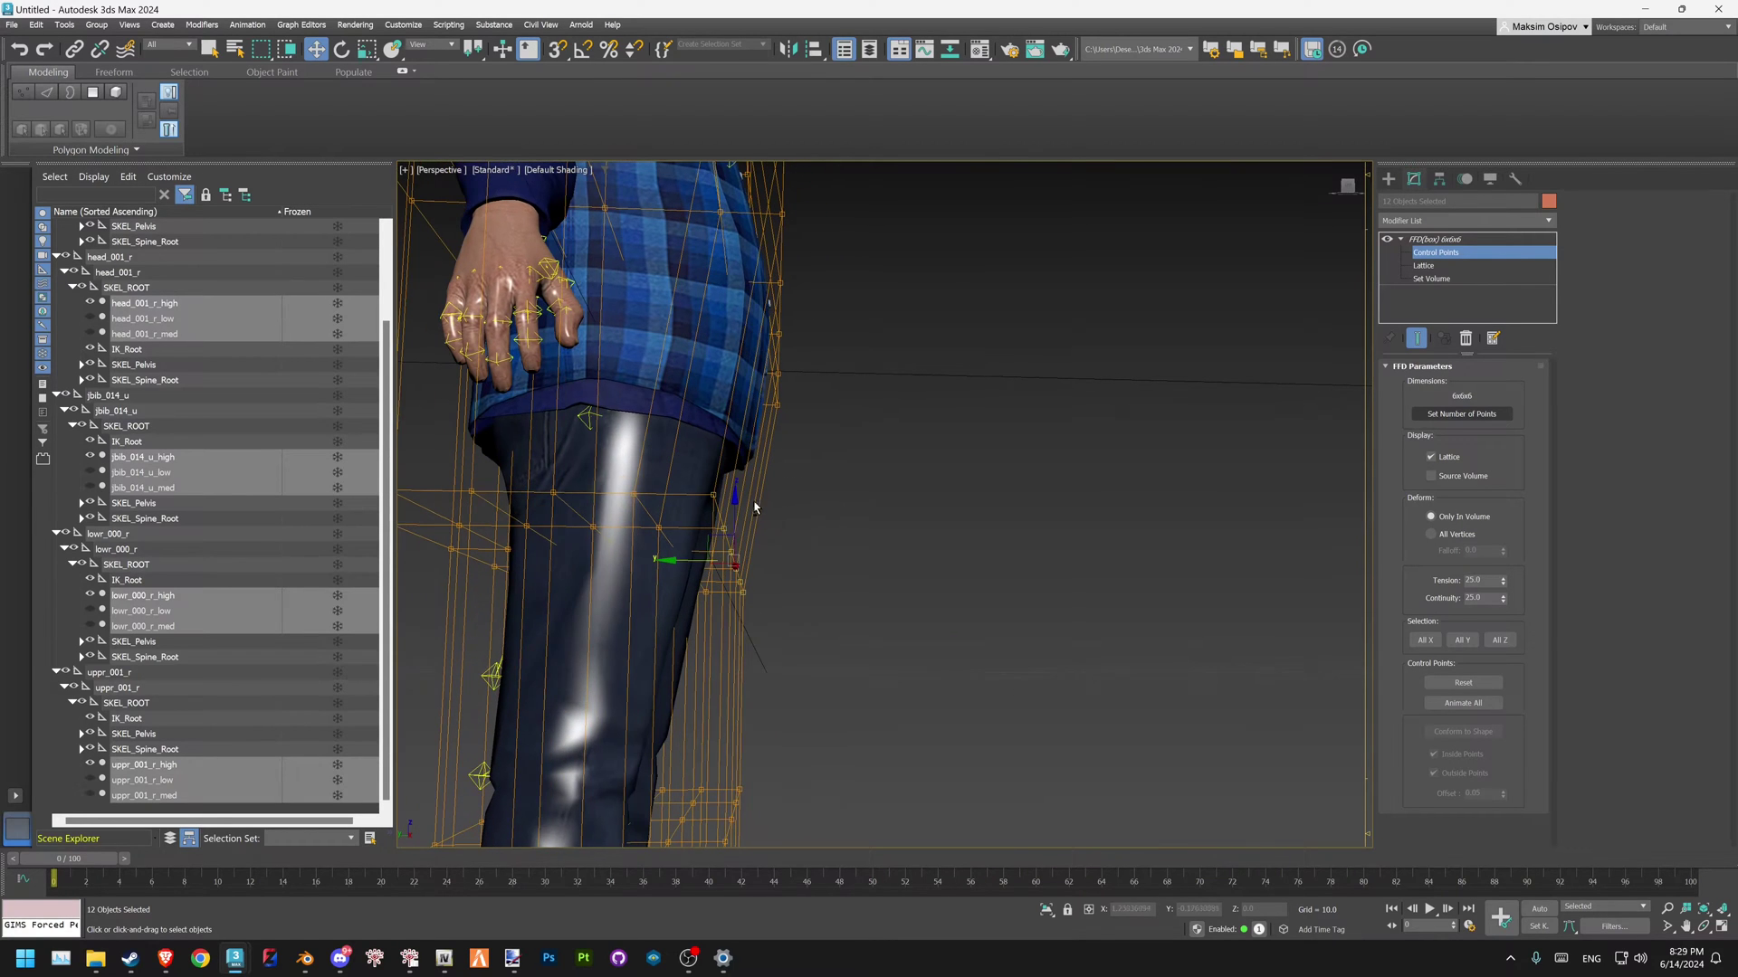
left_click_drag(698, 561, 724, 559)
scroll(748, 412, "up", 3)
mouse_move(748, 412)
middle_mouse_down("alt")
mouse_move(709, 438)
mouse_move(744, 399)
mouse_move(724, 524)
mouse_move(888, 492)
mouse_move(860, 461)
mouse_move(983, 432)
mouse_move(1002, 482)
mouse_move(917, 487)
middle_mouse_up("alt")
scroll(744, 404, "down", 5)
key("F4")
- In the top view, select FFD lattice points beside the arm and adjust their depth, returning to perspective to check the body
left_click_drag(864, 465, 898, 728)
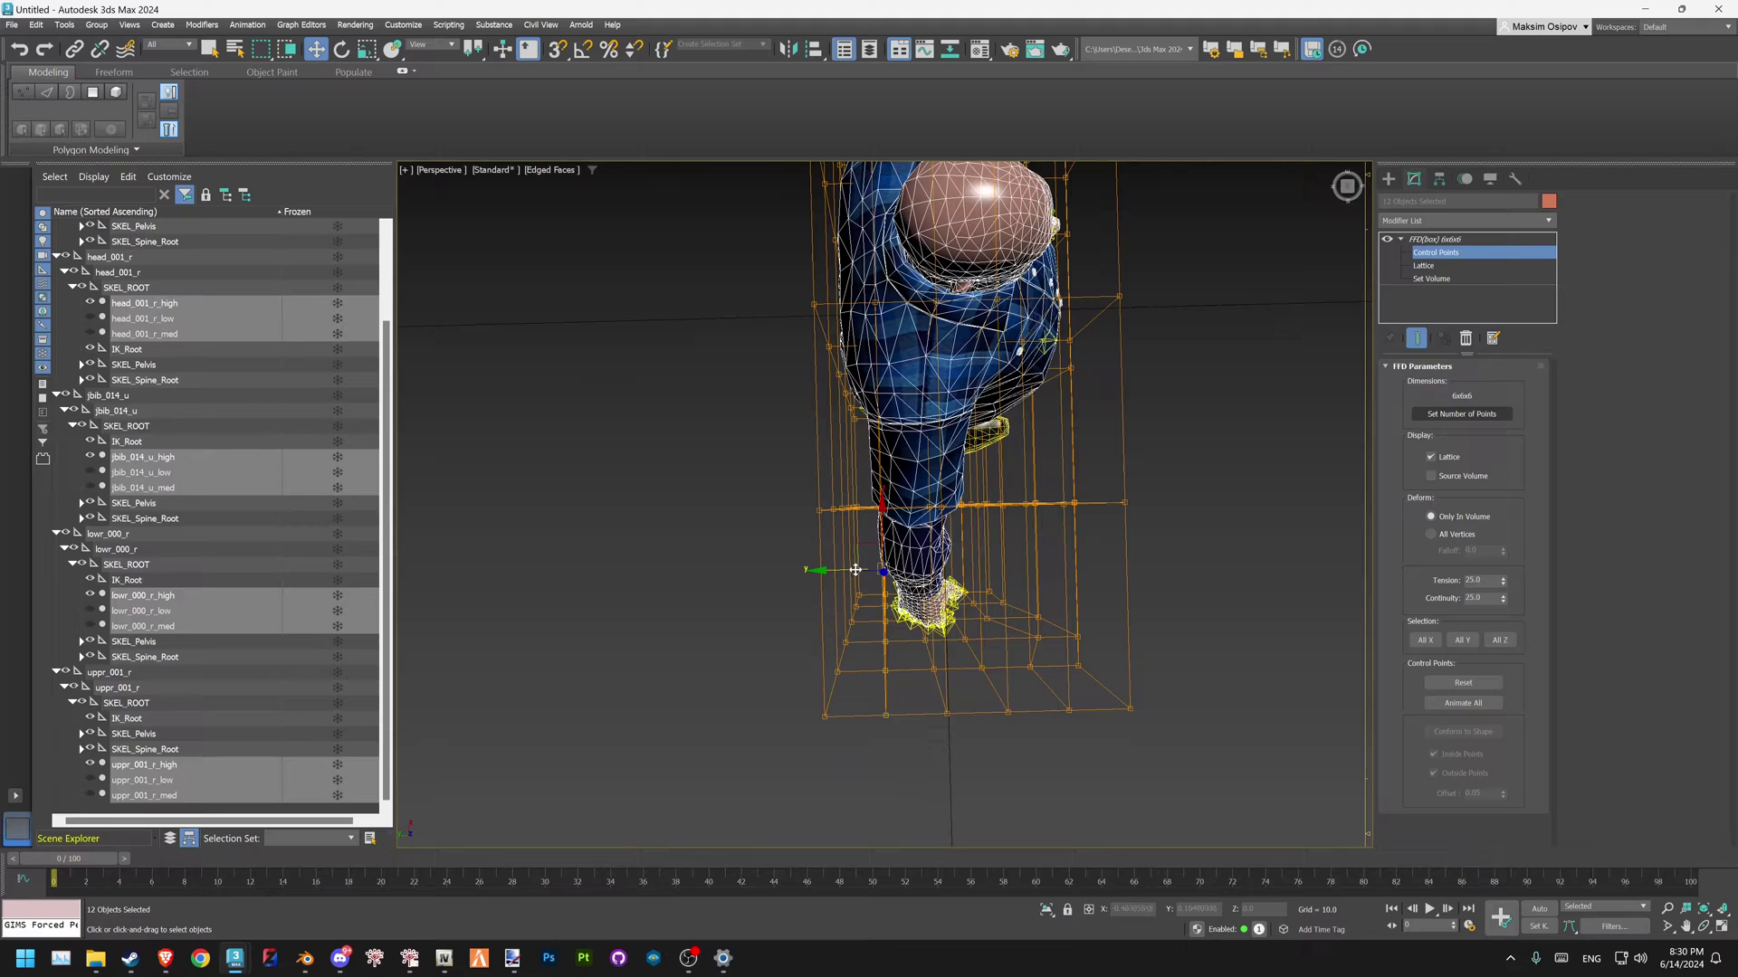
key("t")
key("F3")
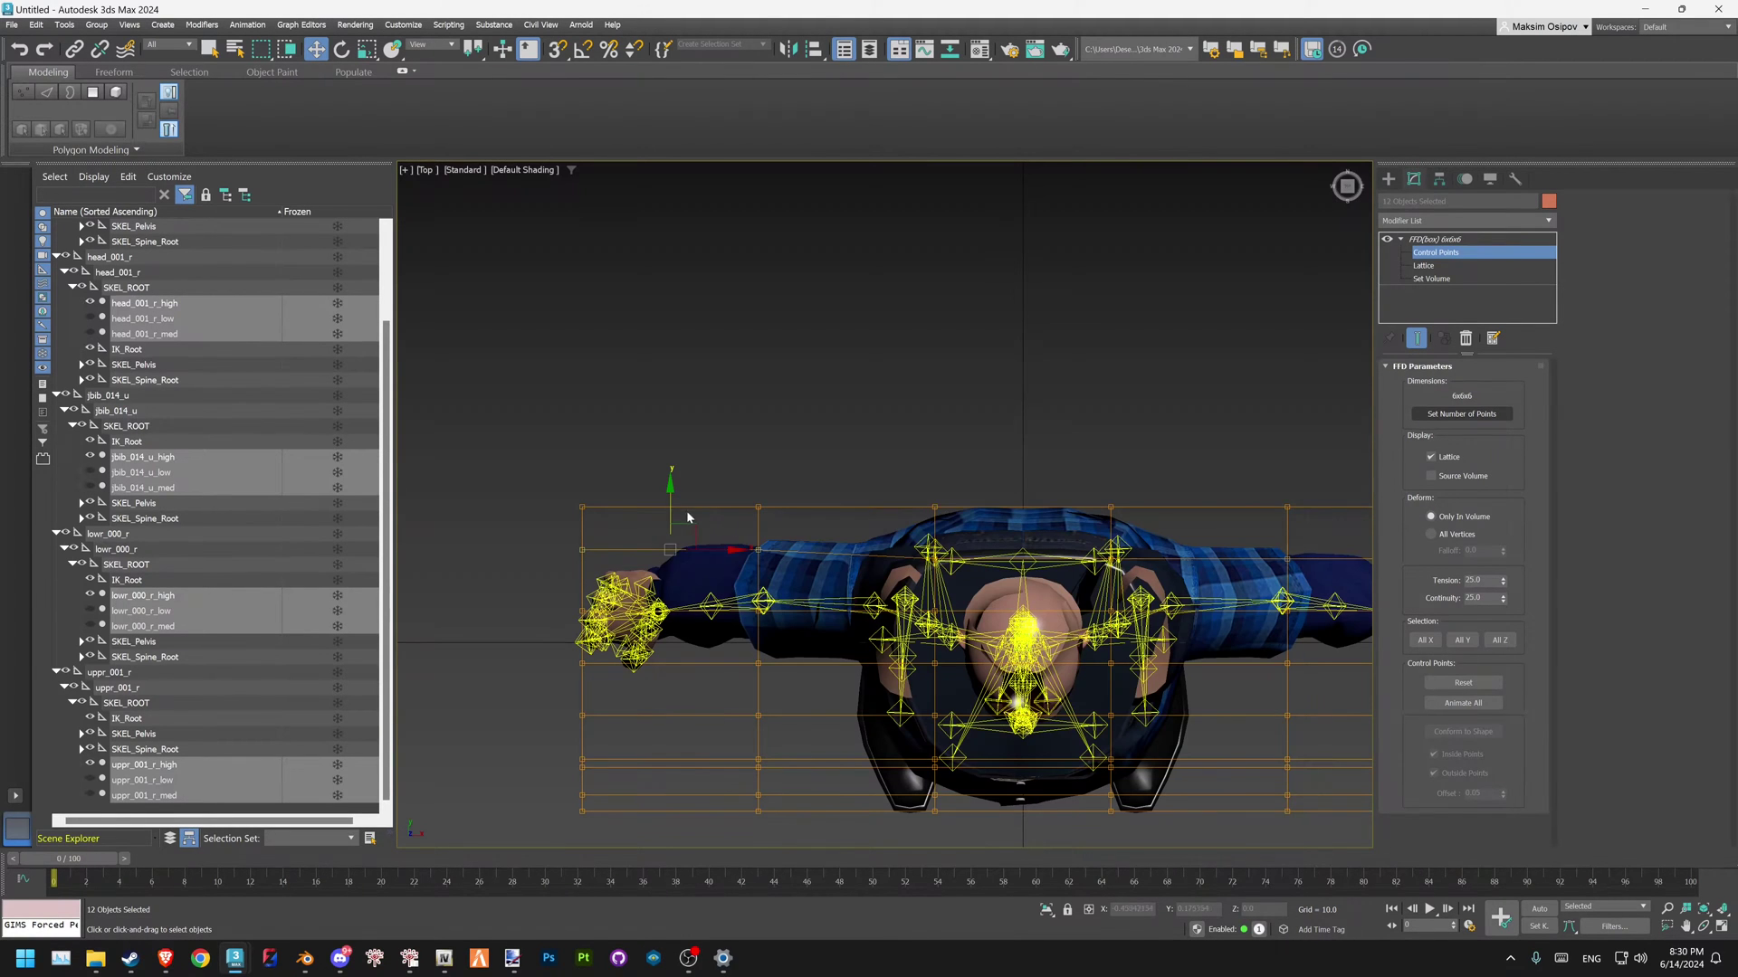
middle_click_drag(822, 576, 789, 508)
left_click_drag(591, 611, 915, 630)
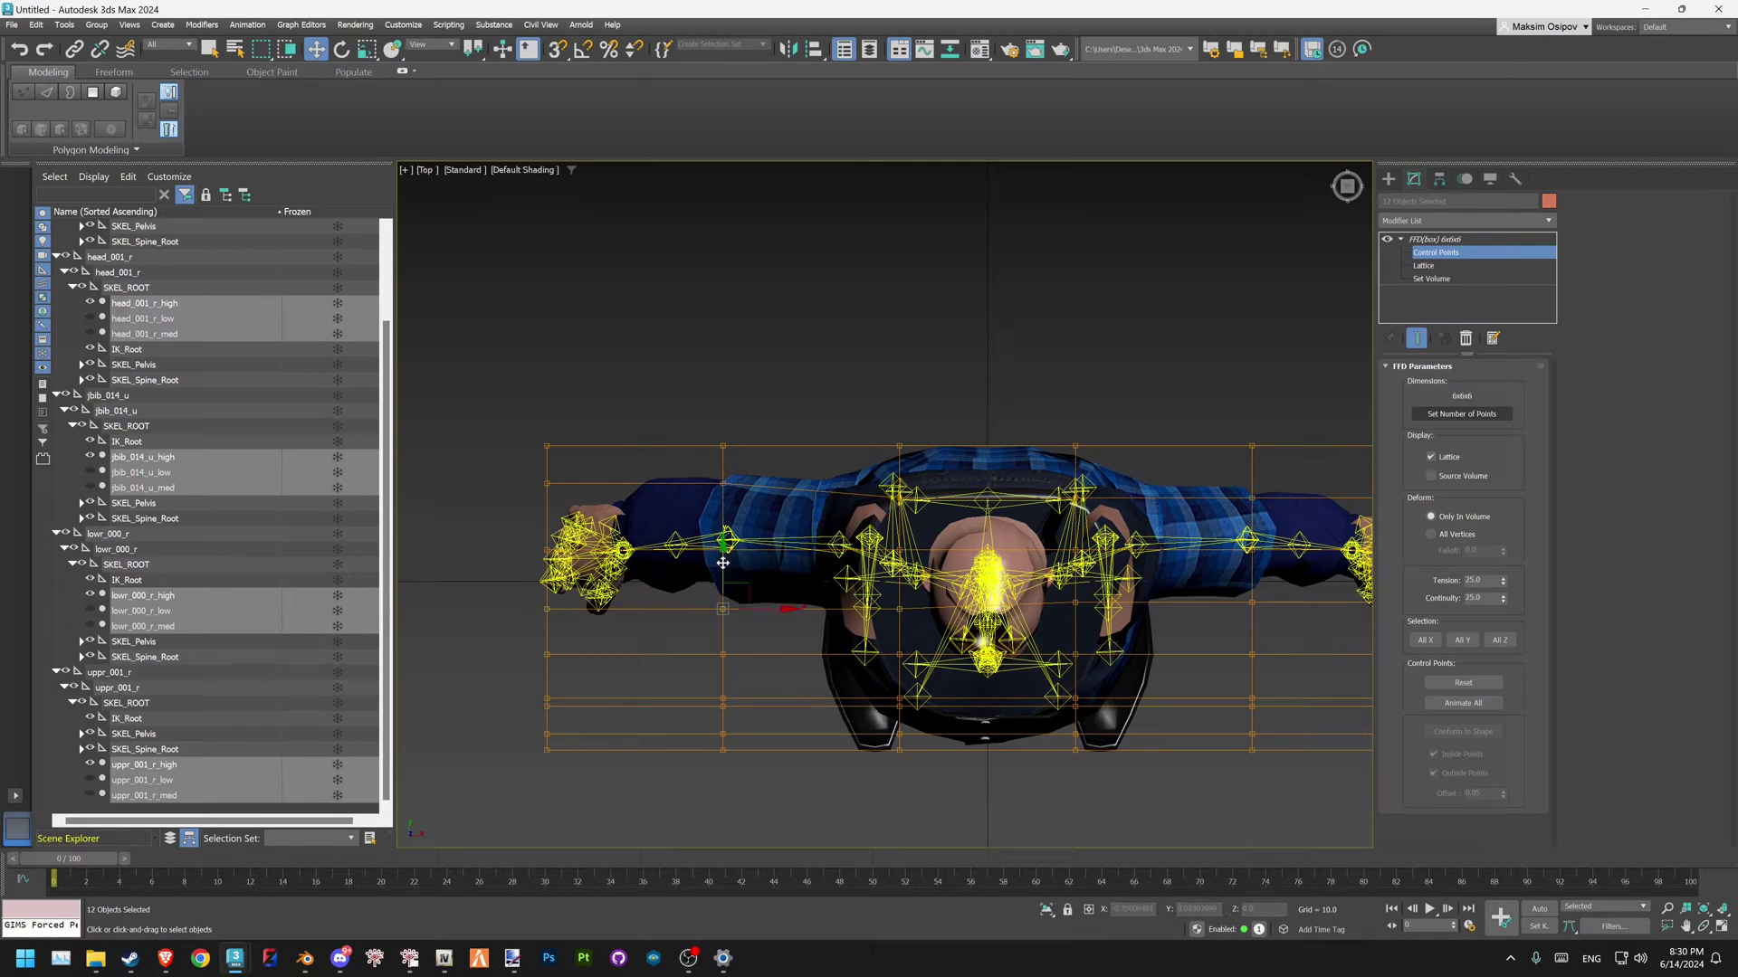
left_click_drag(722, 563, 722, 565)
key("p")
scroll(900, 516, "down", 3)
middle_click_drag(857, 411, 796, 335, "alt")
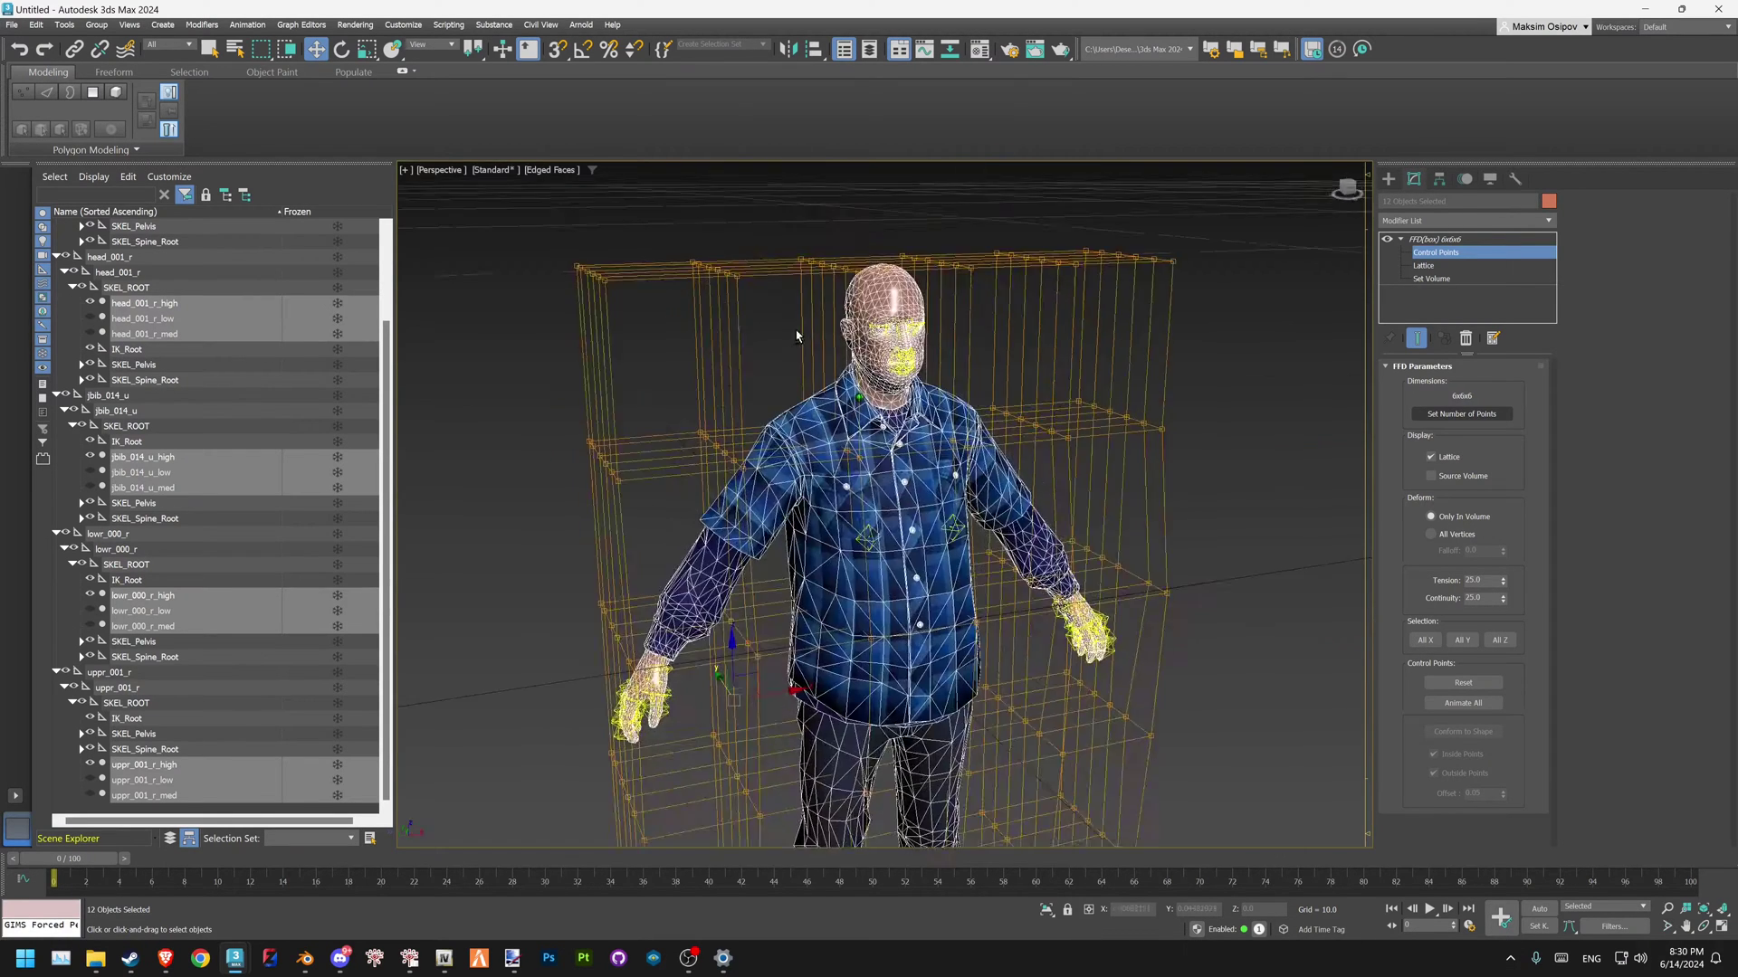
- Scale the selected FFD lattice points around the head slightly and turn off edged faces to review the whole character
scroll(851, 411, "up", 4)
mouse_move(869, 425)
middle_mouse_down("alt")
mouse_move(815, 371)
mouse_move(892, 444)
mouse_move(859, 514)
middle_mouse_up("alt")
key("F3")
key("F3")
mouse_move(841, 452)
middle_mouse_down("alt")
mouse_move(864, 448)
mouse_move(833, 445)
mouse_move(848, 439)
mouse_move(796, 407)
mouse_move(827, 426)
middle_mouse_up("alt")
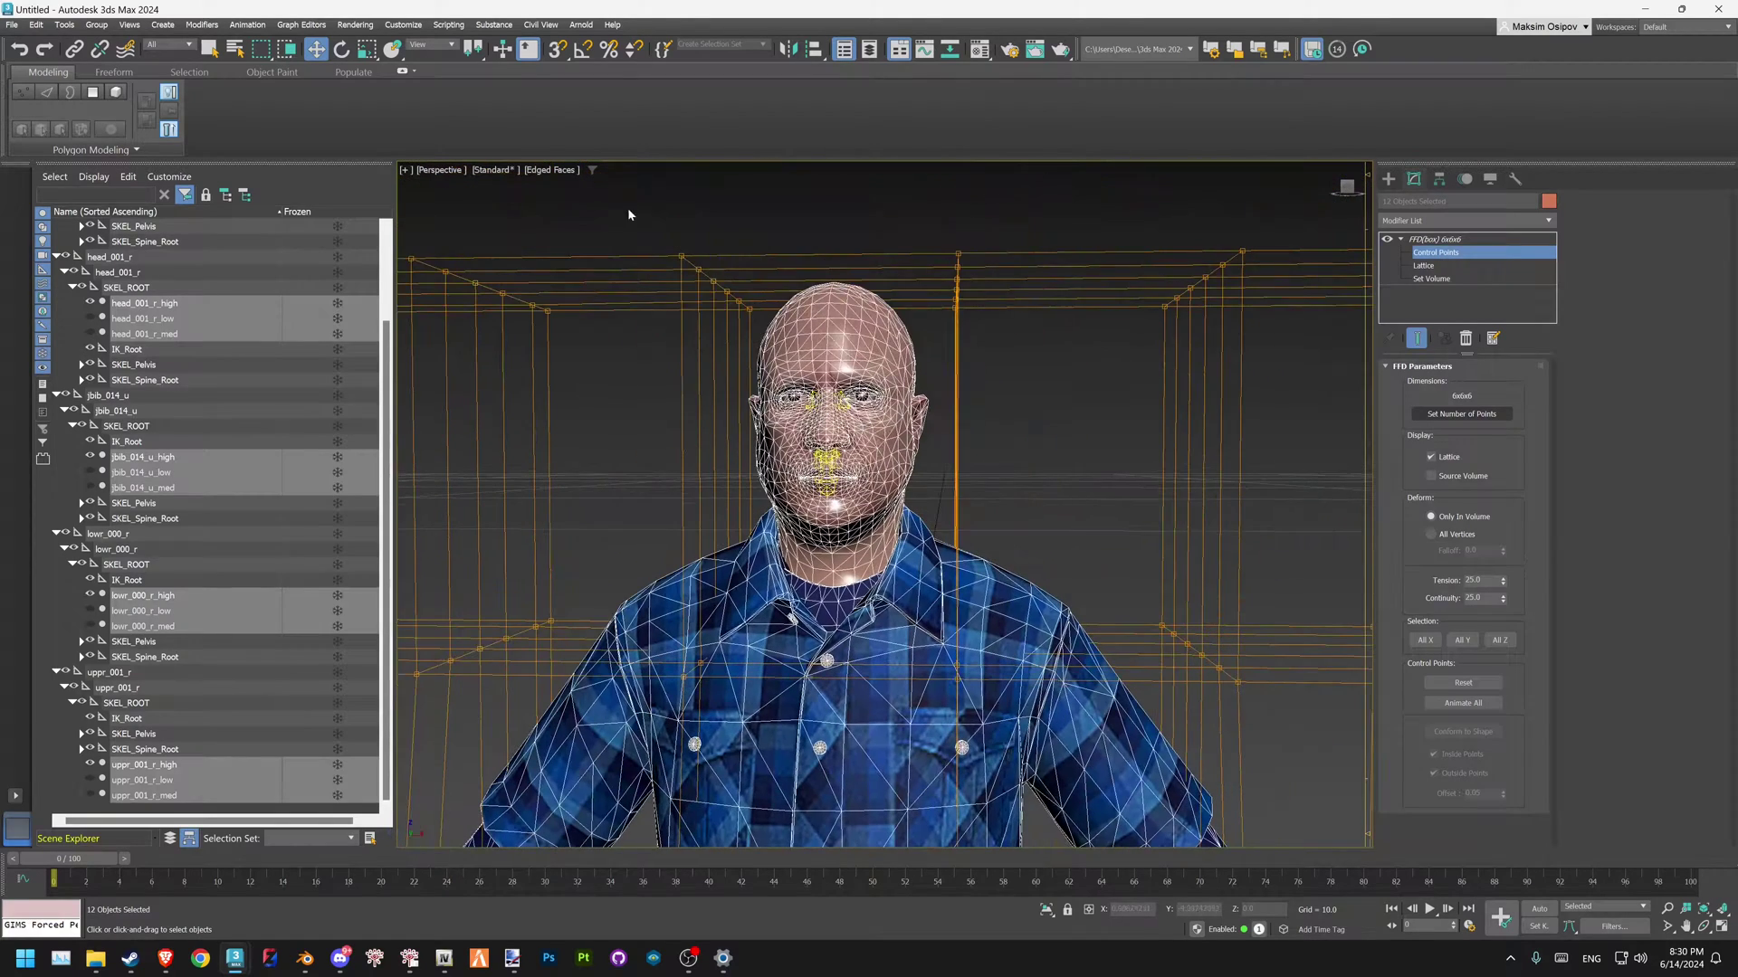
key("r")
left_click_drag(848, 271, 837, 268)
key("F4")
mouse_move(840, 397)
middle_mouse_down("alt")
mouse_move(915, 400)
mouse_move(839, 392)
mouse_move(934, 485)
mouse_move(874, 610)
mouse_move(949, 440)
mouse_move(878, 446)
middle_mouse_up("alt")
scroll(839, 393, "down", 4)
scroll(949, 439, "down", 2)
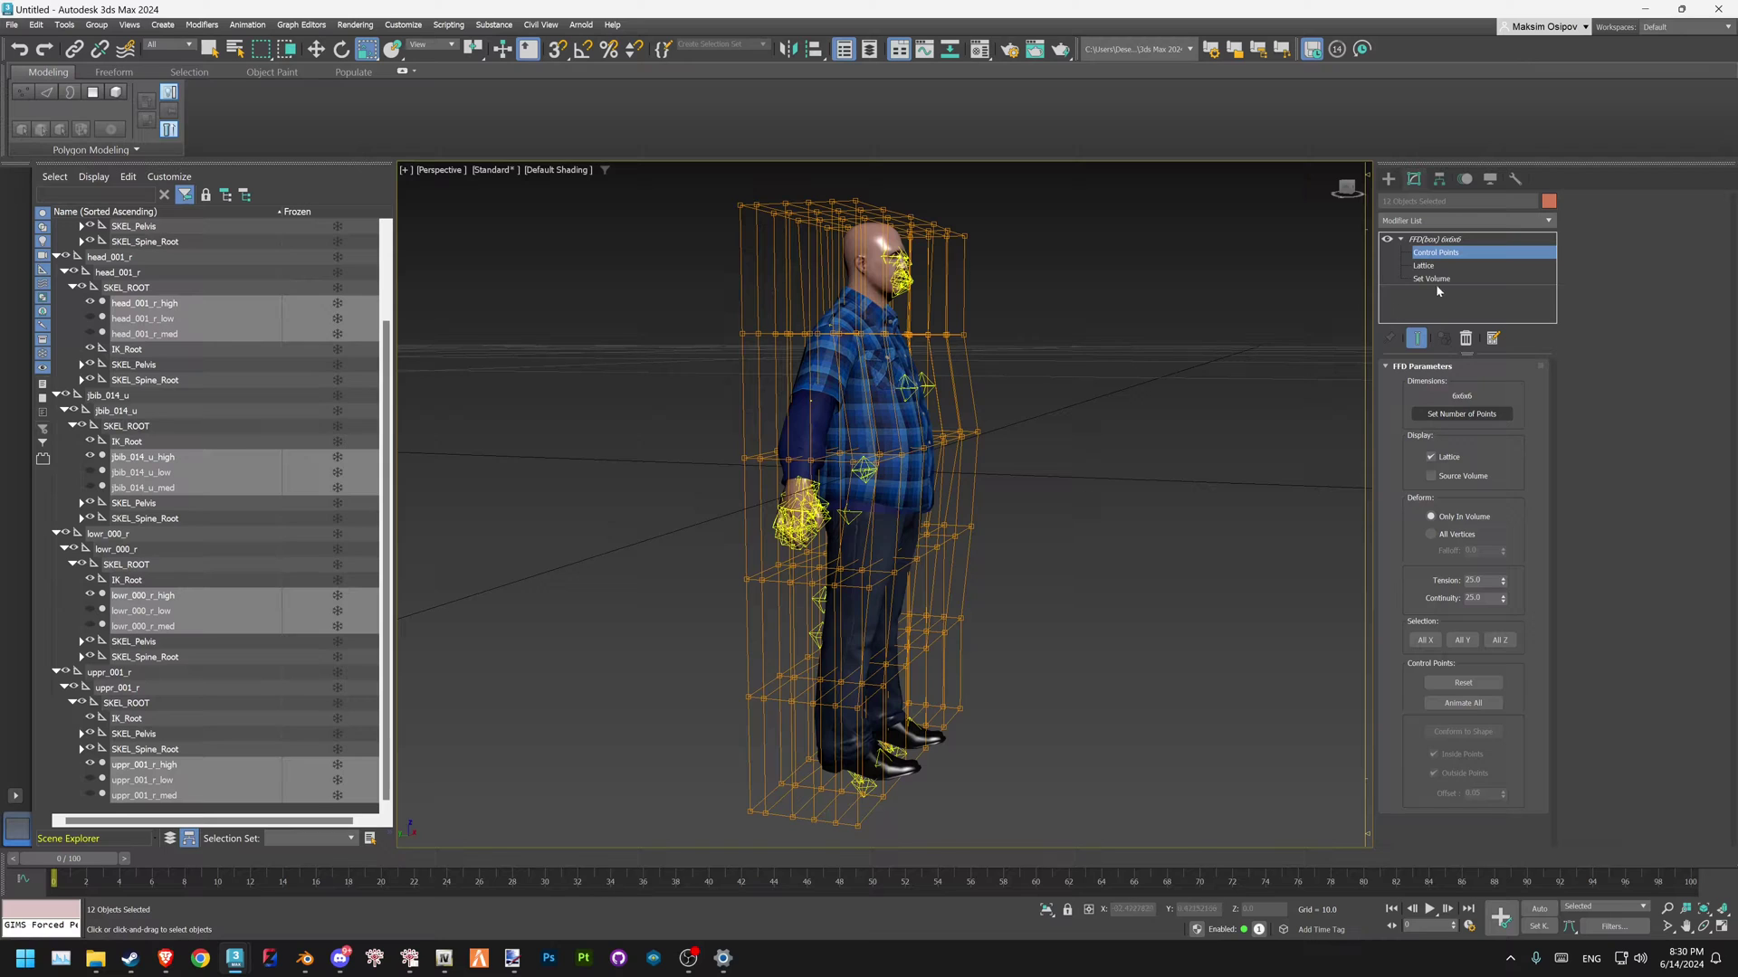
- Move the FFD modifier of head_001_r_high below Skin, directly above Editable Mesh, and collapse the stack to it
left_click(1055, 372)
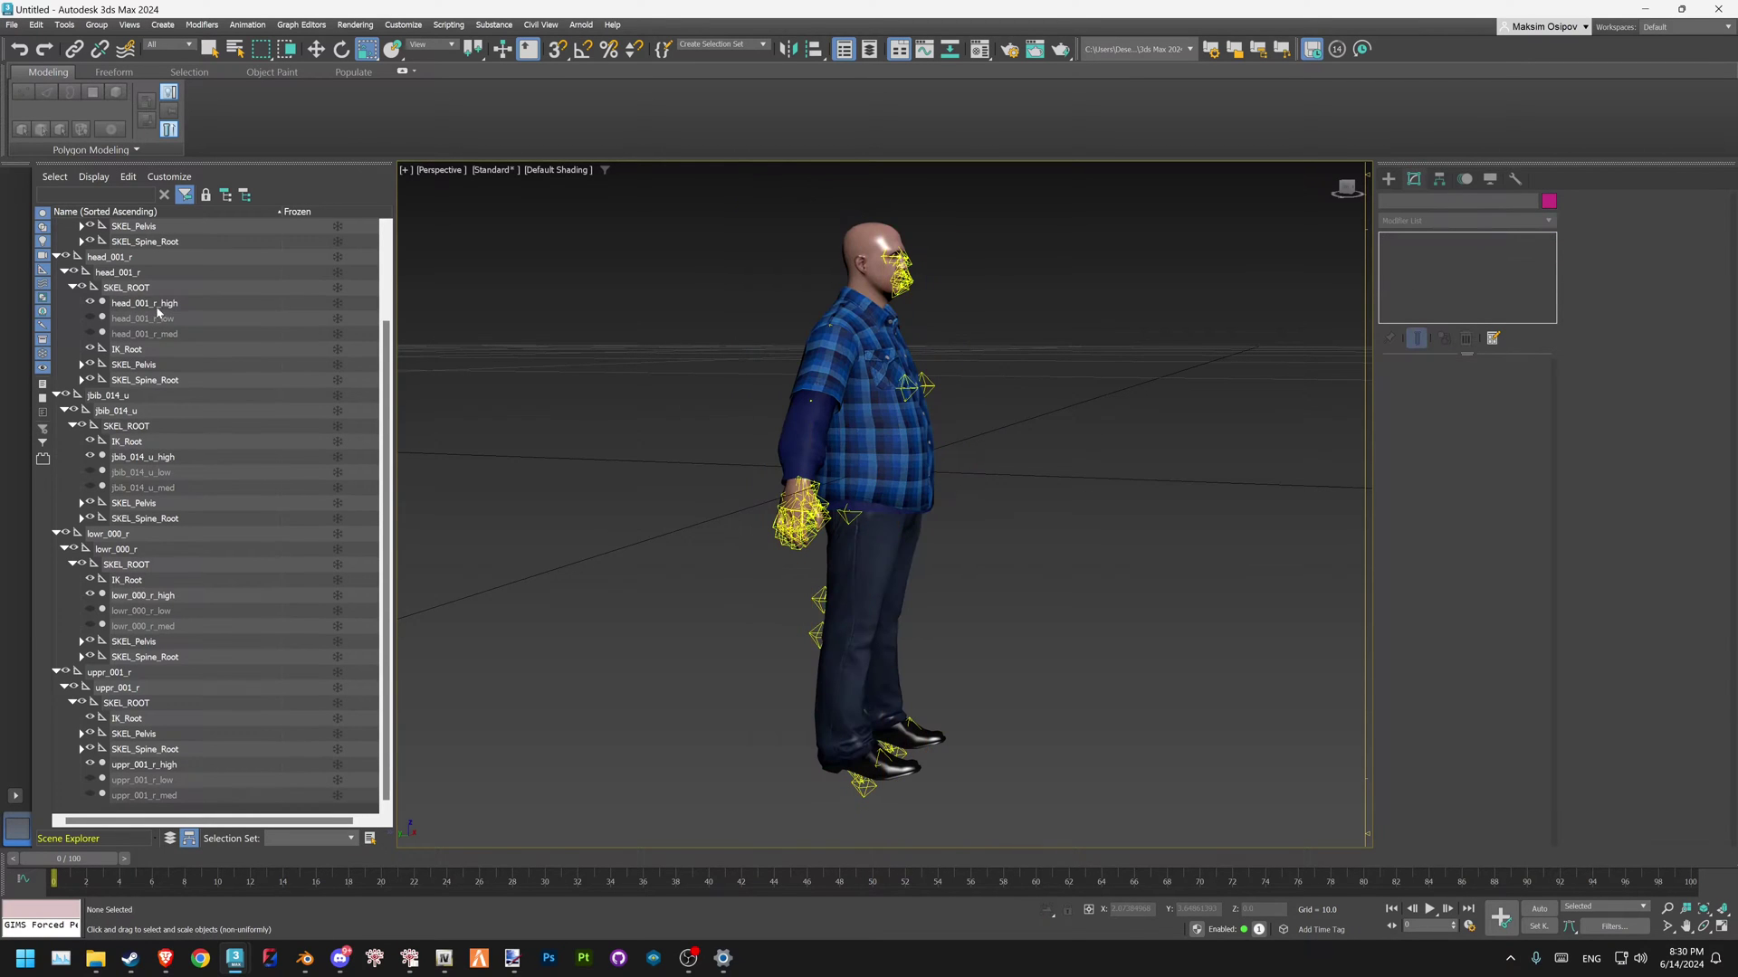
left_click(144, 303)
scroll(879, 402, "up", 3)
middle_click_drag(879, 402, 854, 427, "alt")
left_click_drag(1430, 277, 1432, 278)
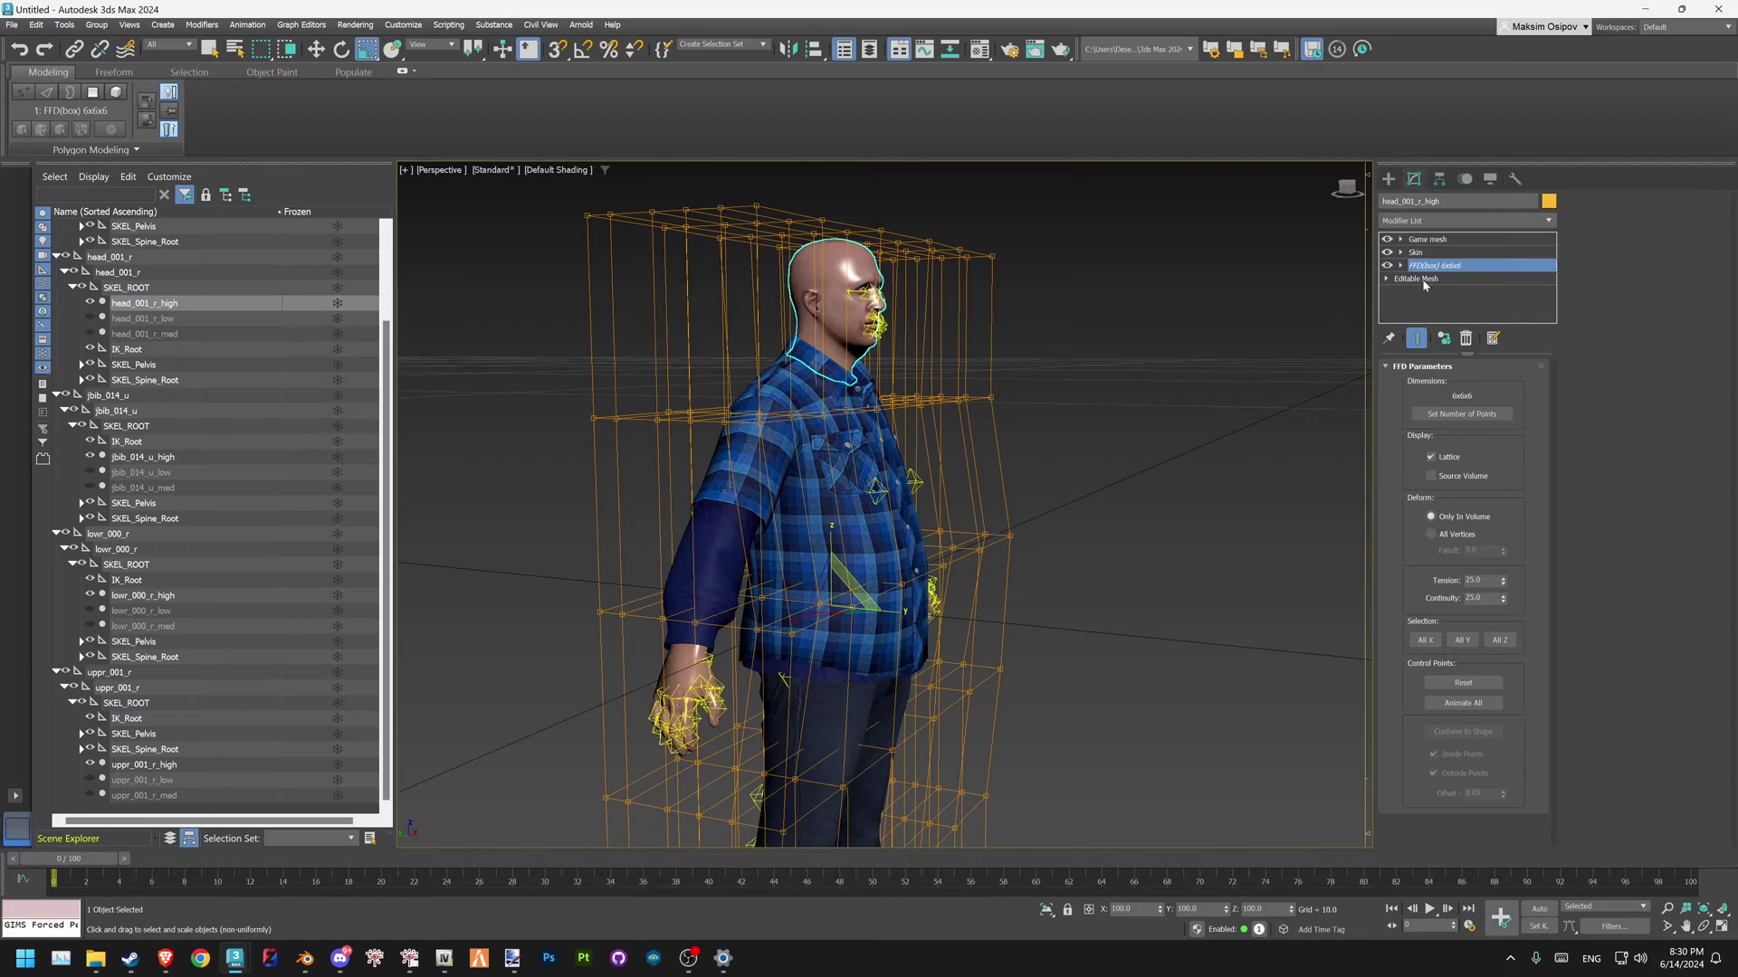
right_click(1437, 263)
left_click(1535, 401)
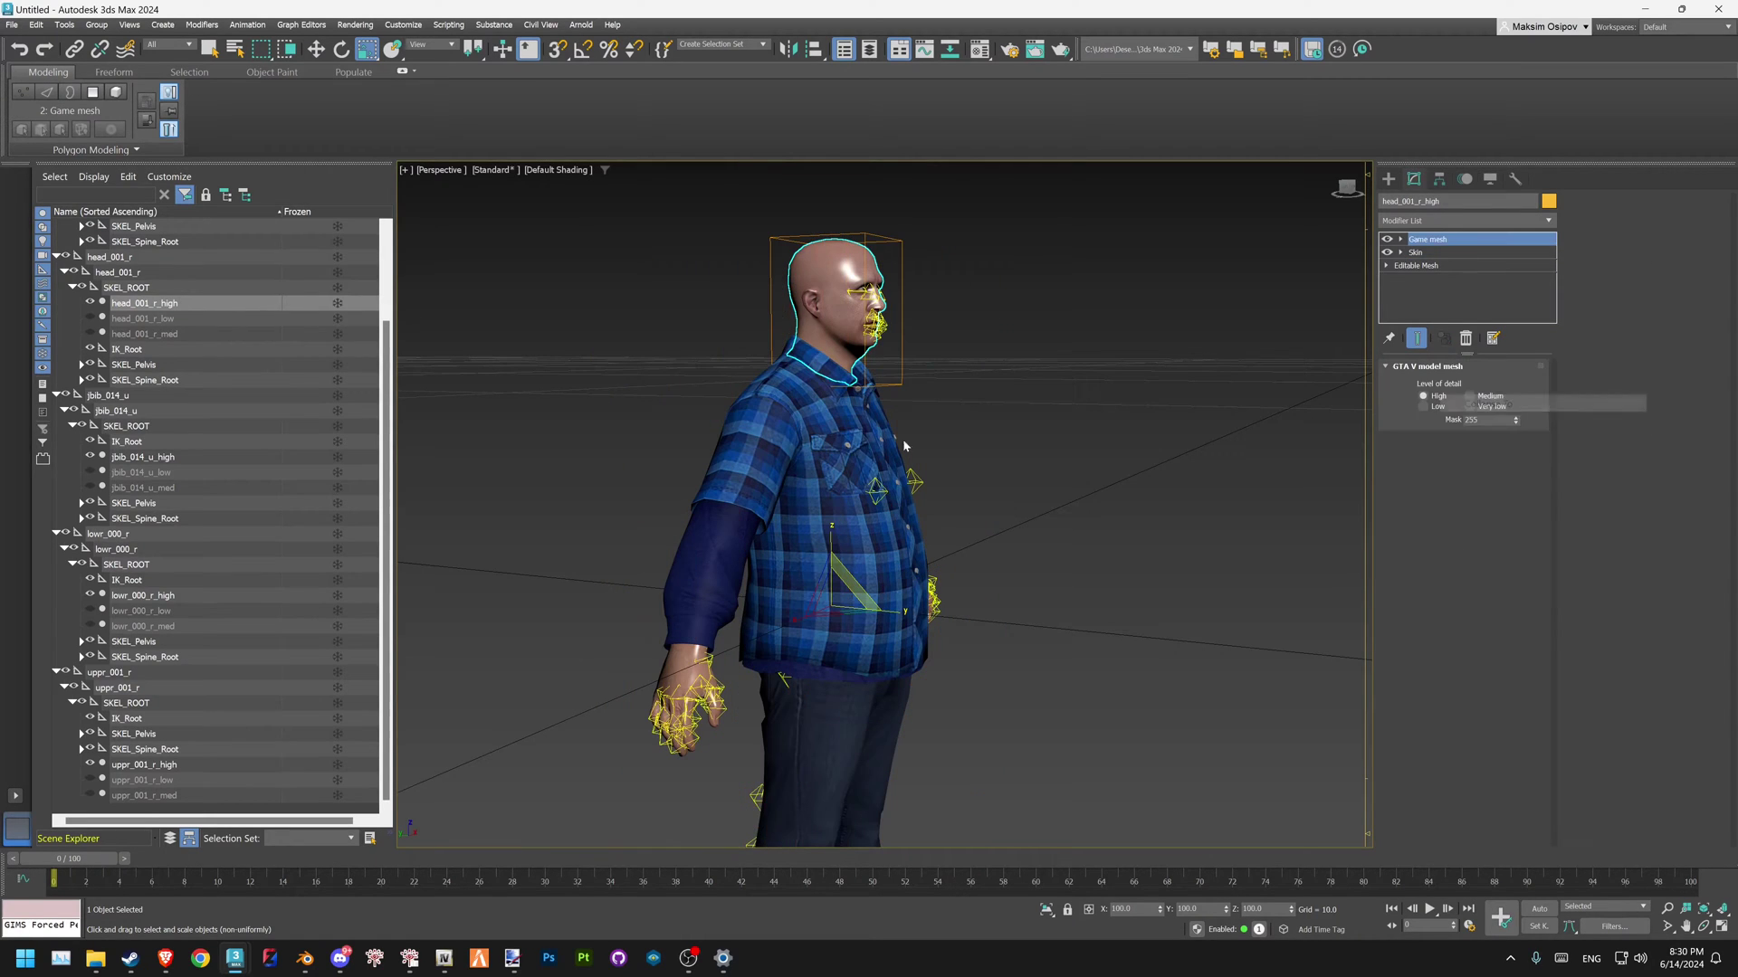
- Move the FFD modifier of head_001_r_low directly above Editable Mesh and collapse the stack to it
left_click(143, 319)
left_click_drag(1427, 279, 1427, 276)
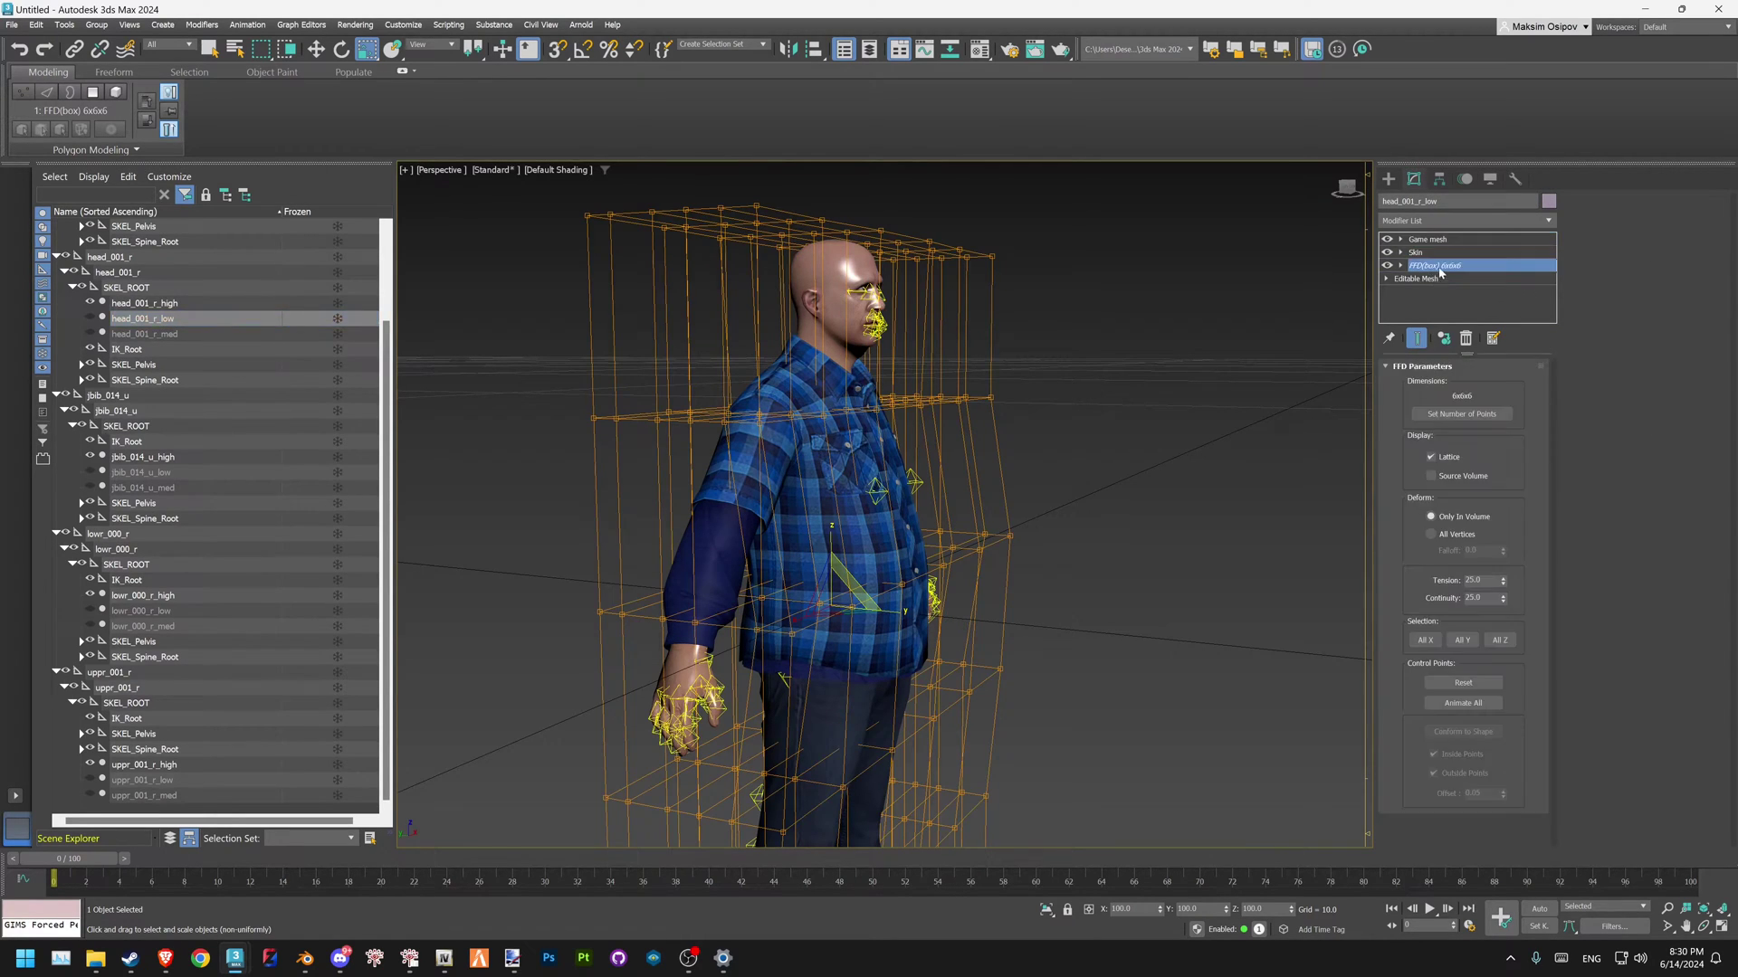
right_click(1430, 265)
left_click(1507, 399)
- Move the FFD modifier of head_001_r_med directly above Editable Mesh and collapse the stack to it
left_click(138, 334)
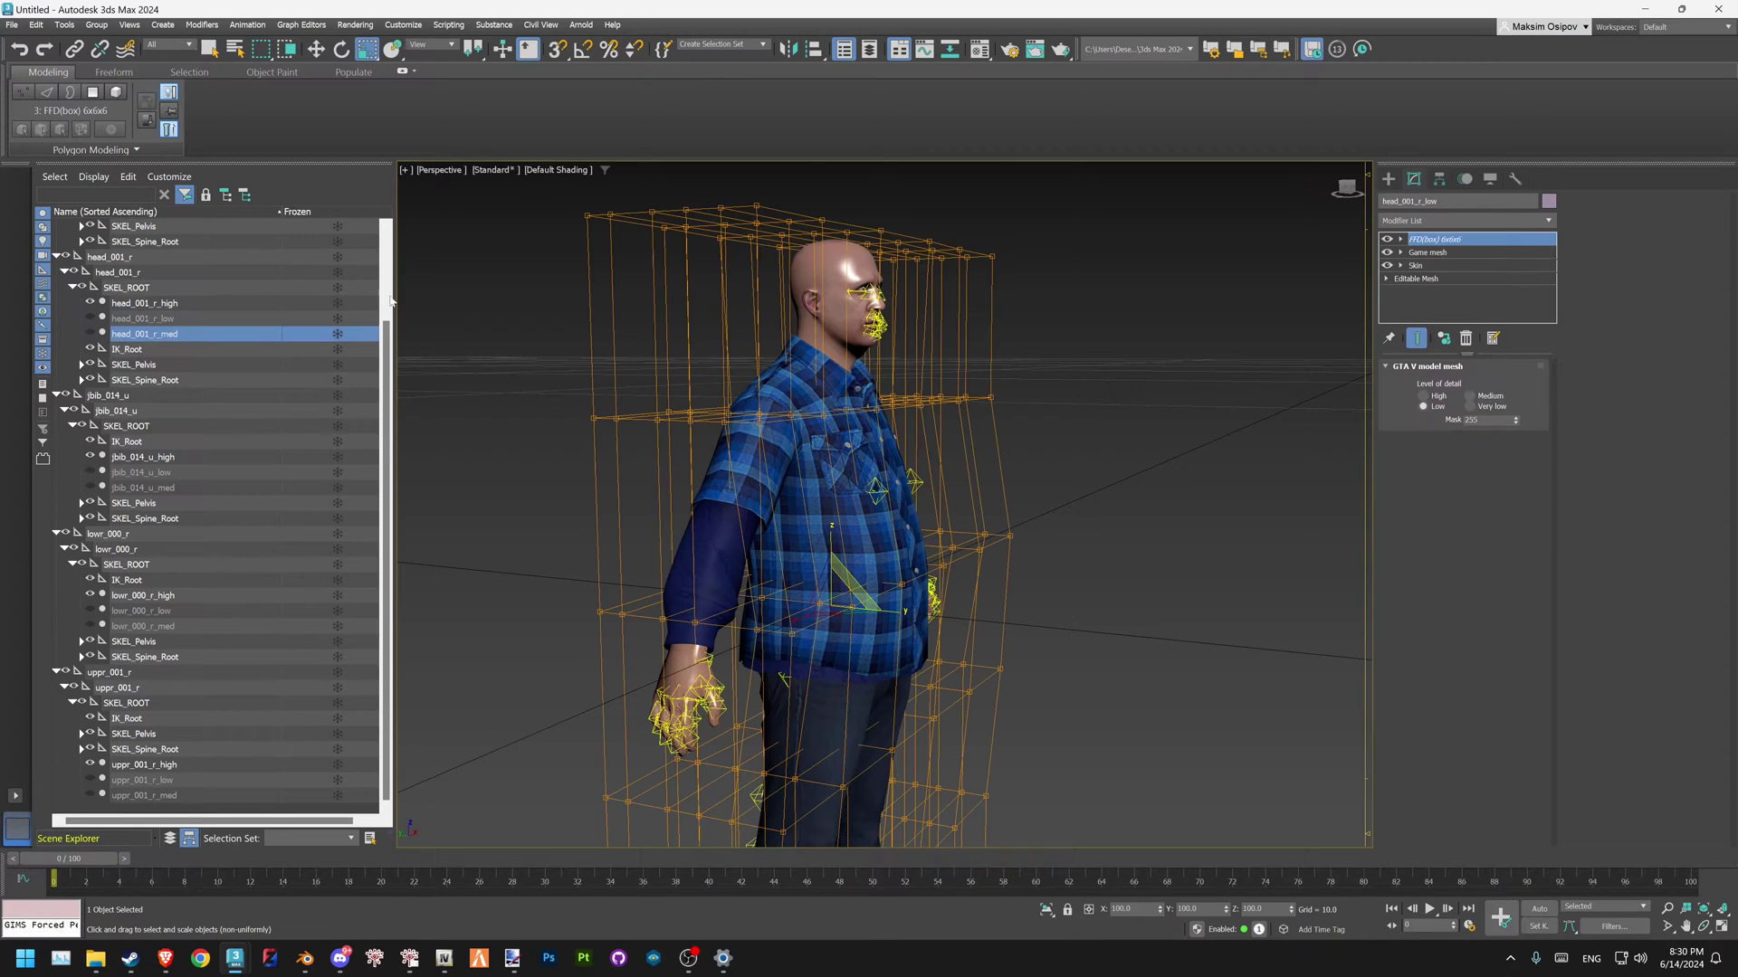
left_click_drag(1436, 280, 1435, 274)
right_click(1424, 266)
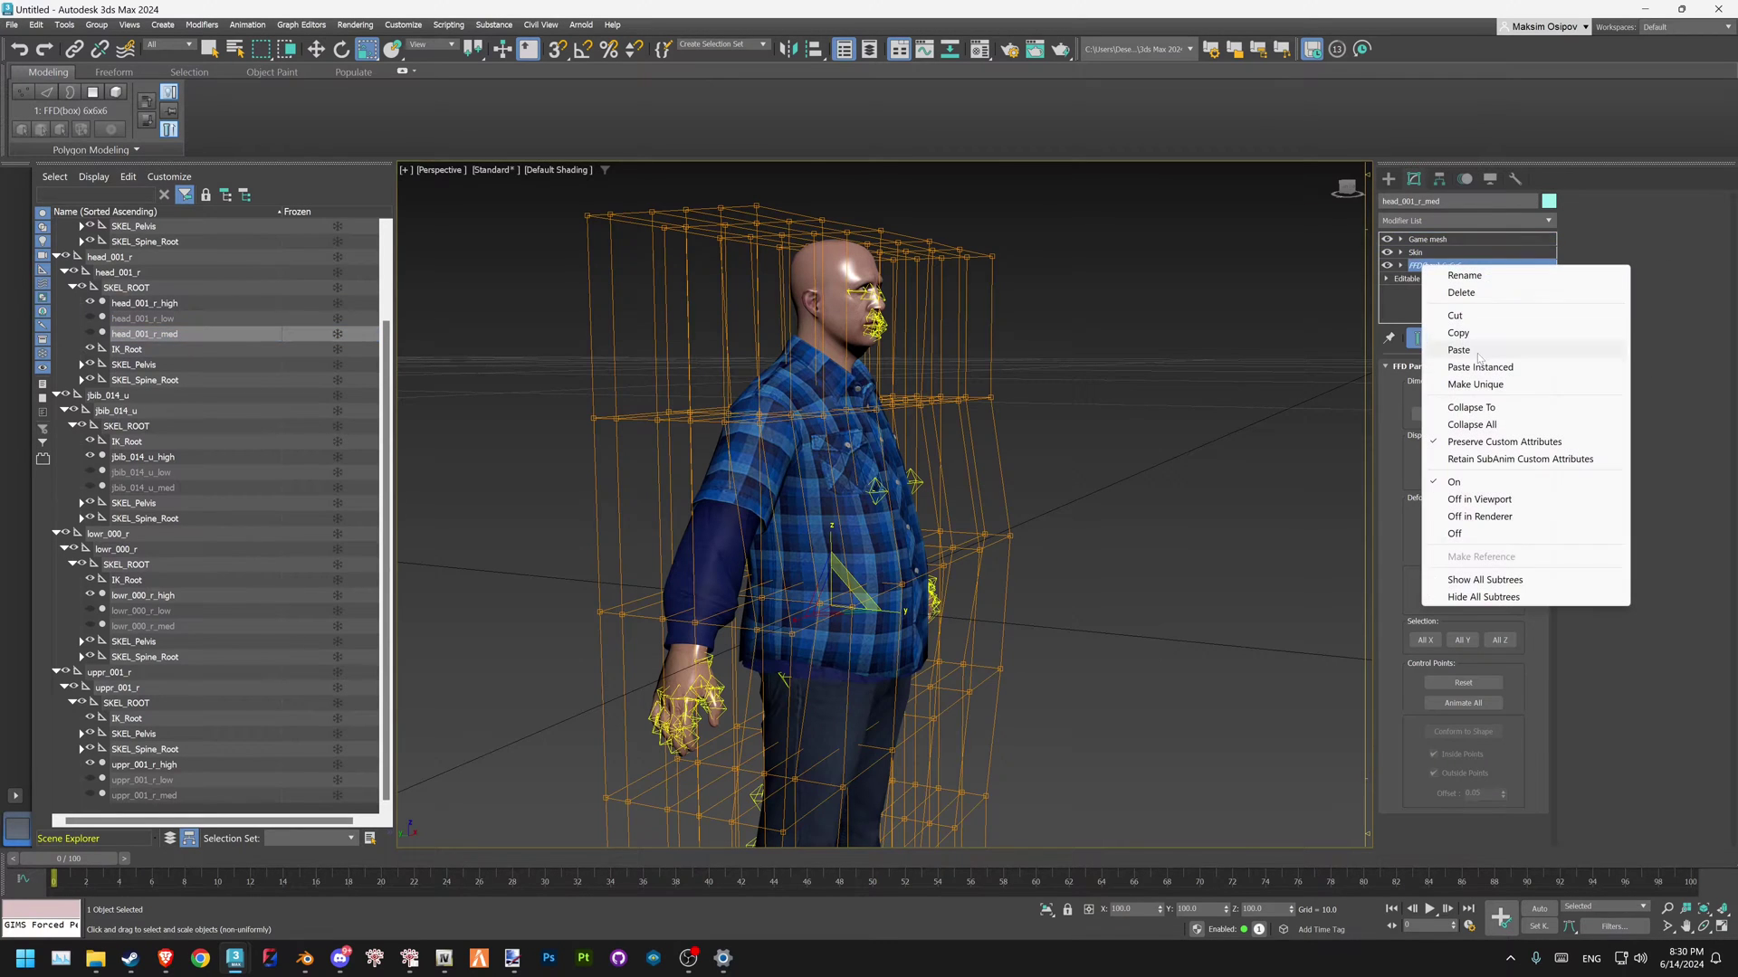
left_click(1471, 407)
- Move the FFD modifier of the shirt mesh jbib_014_u_high directly above Editable Mesh and collapse the stack to it
left_click(142, 457)
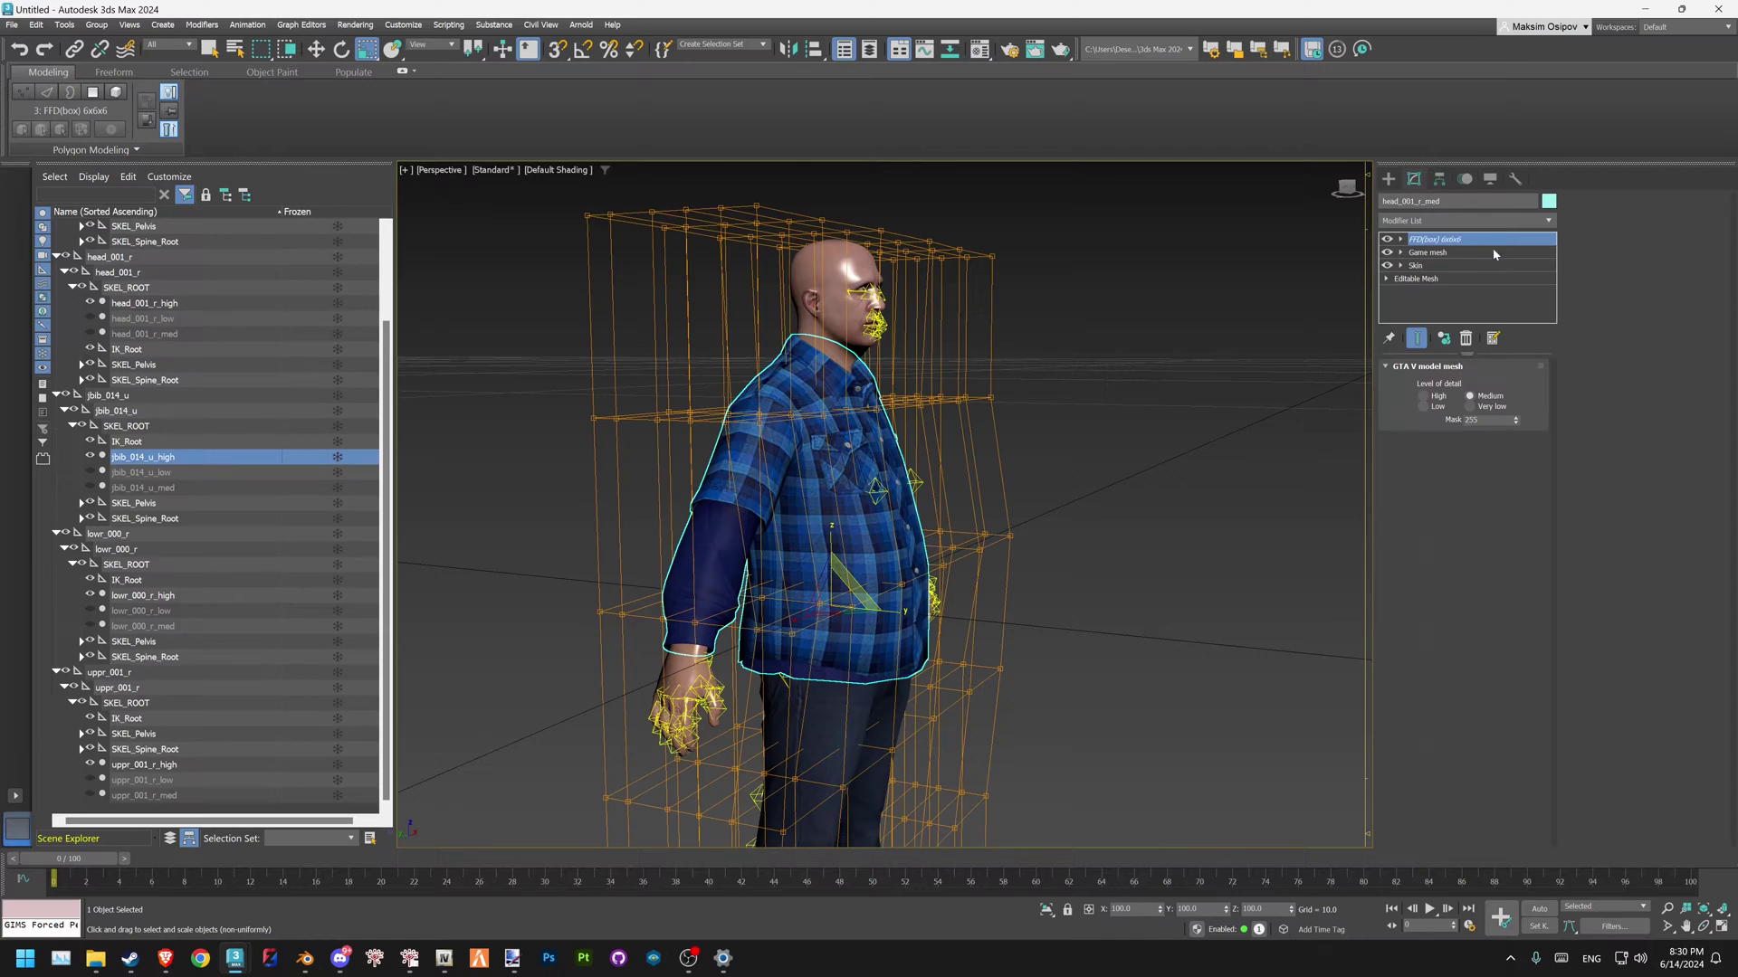
left_click_drag(1430, 239, 1427, 279)
right_click(1437, 270)
left_click(1471, 407)
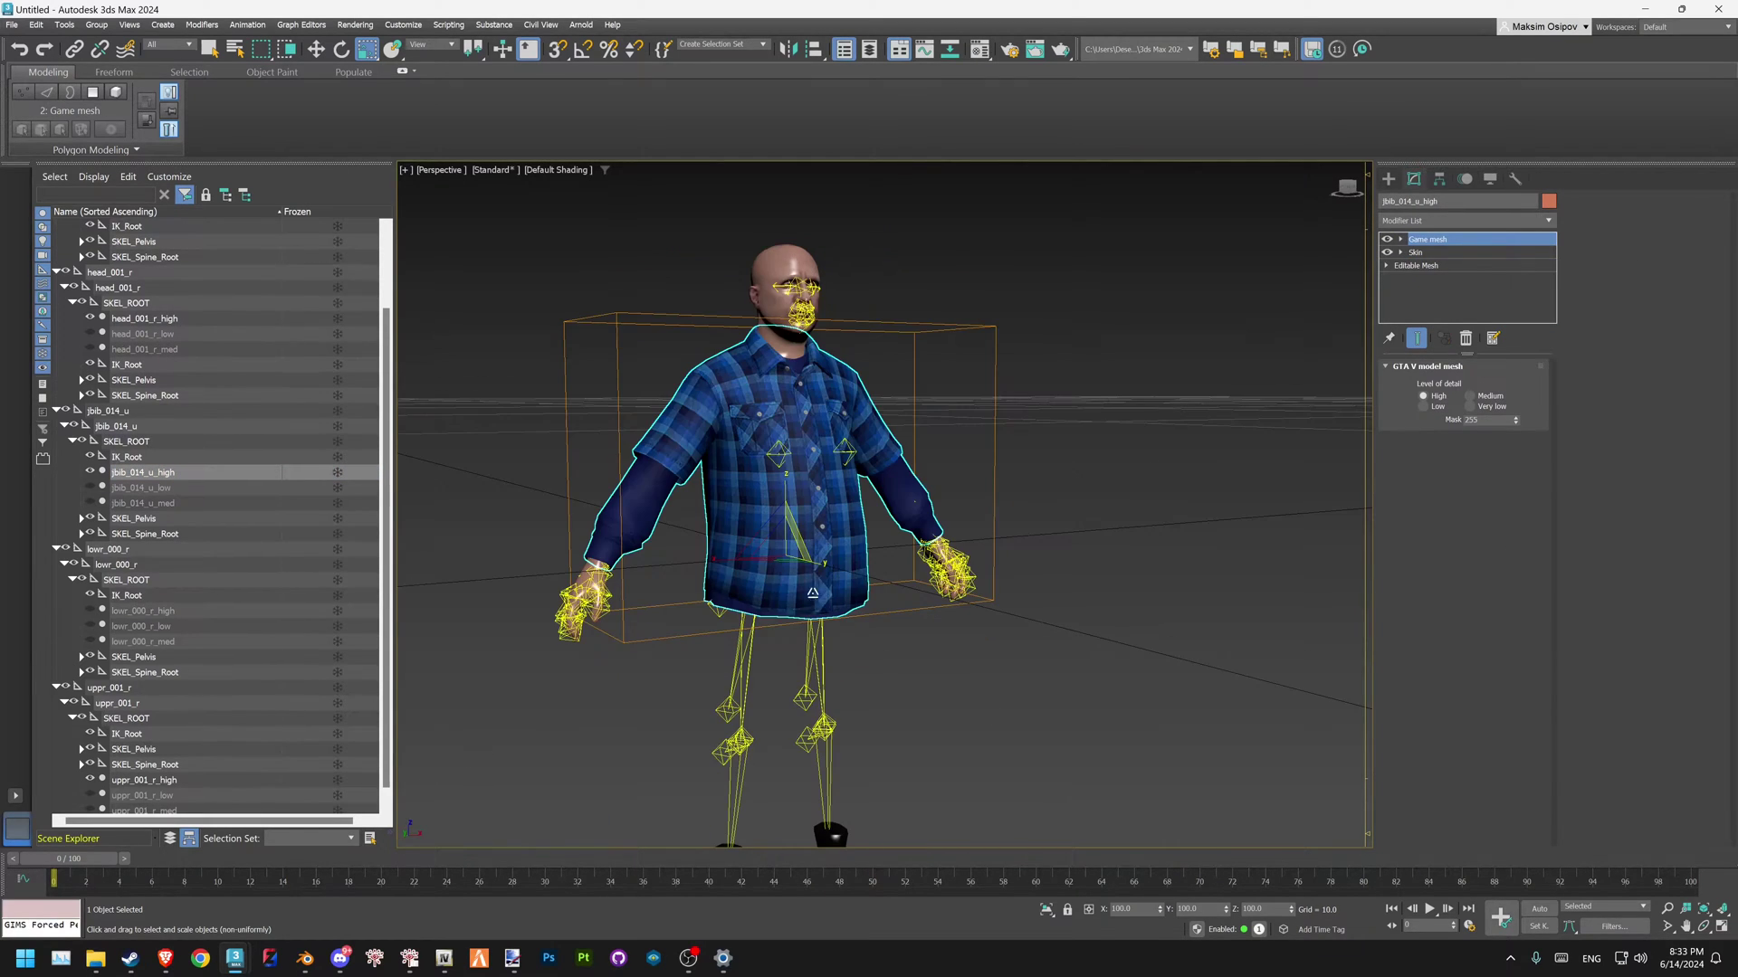
- Show jbib_014_u_med in place of jbib_014_u_high and inspect the deformed medium-detail shirt
mouse_move(813, 593)
middle_mouse_down("alt")
mouse_move(884, 579)
mouse_move(760, 570)
mouse_move(821, 575)
middle_mouse_up("alt")
scroll(760, 570, "up", 2)
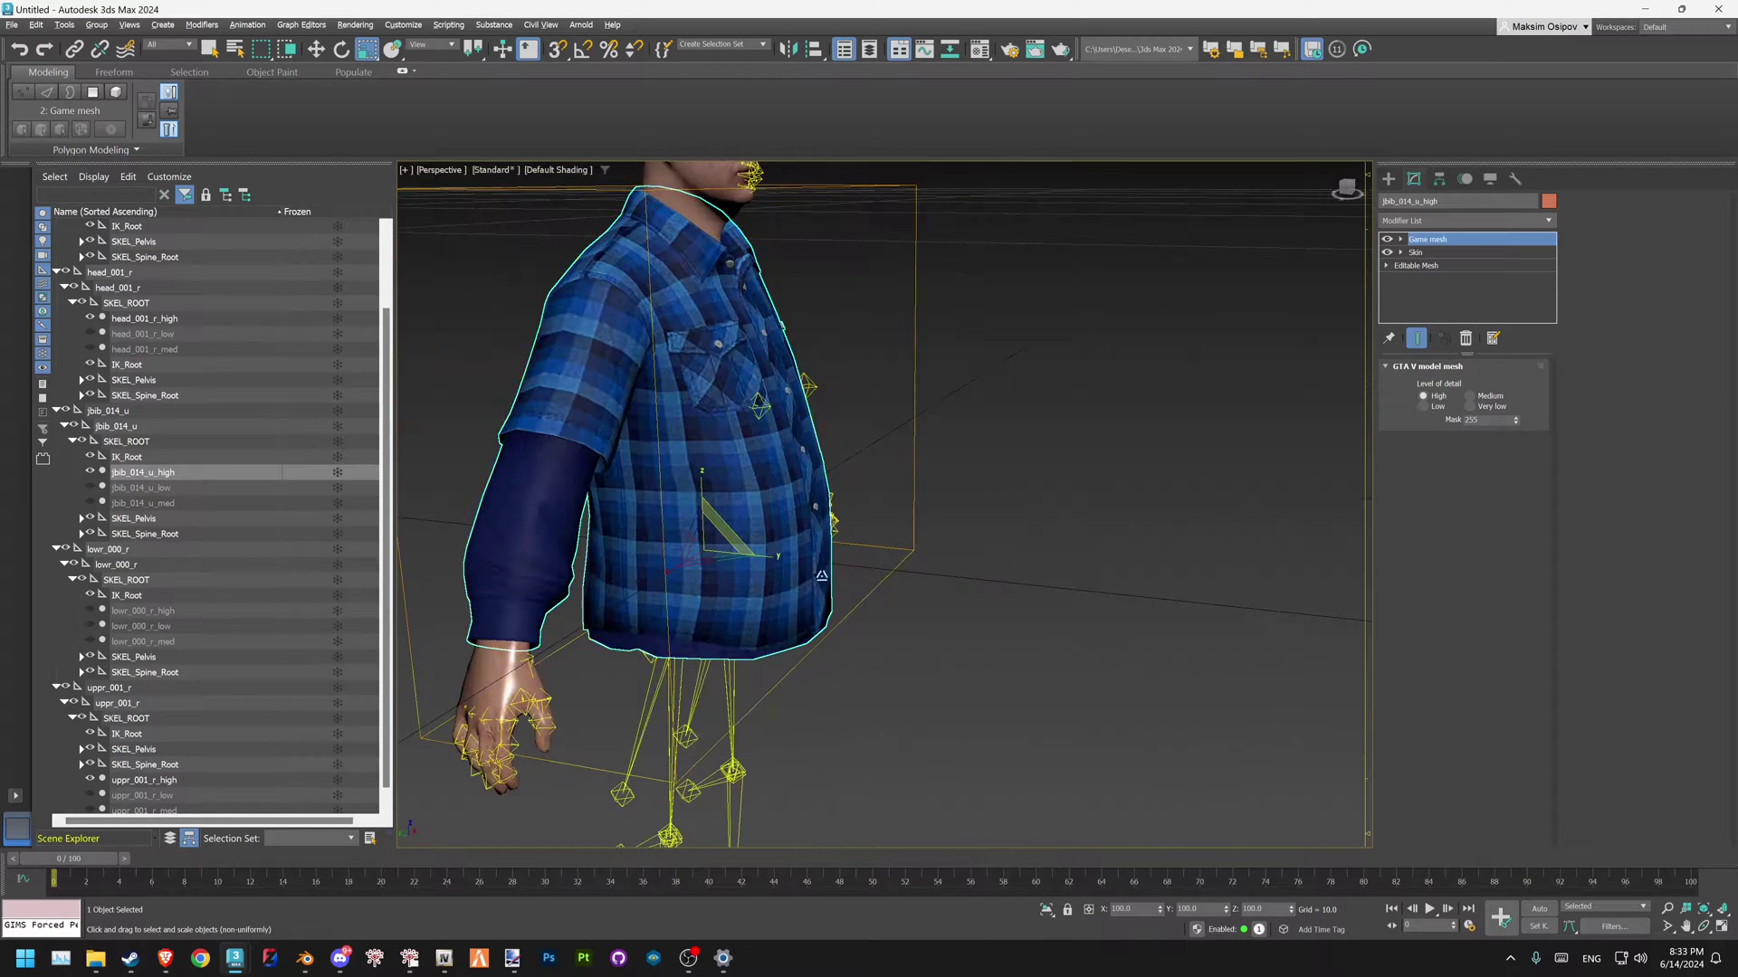
left_click(91, 503)
left_click(89, 472)
scroll(752, 543, "up", 2)
middle_click_drag(751, 552, 721, 581, "alt")
scroll(720, 581, "down", 4)
right_click(633, 513)
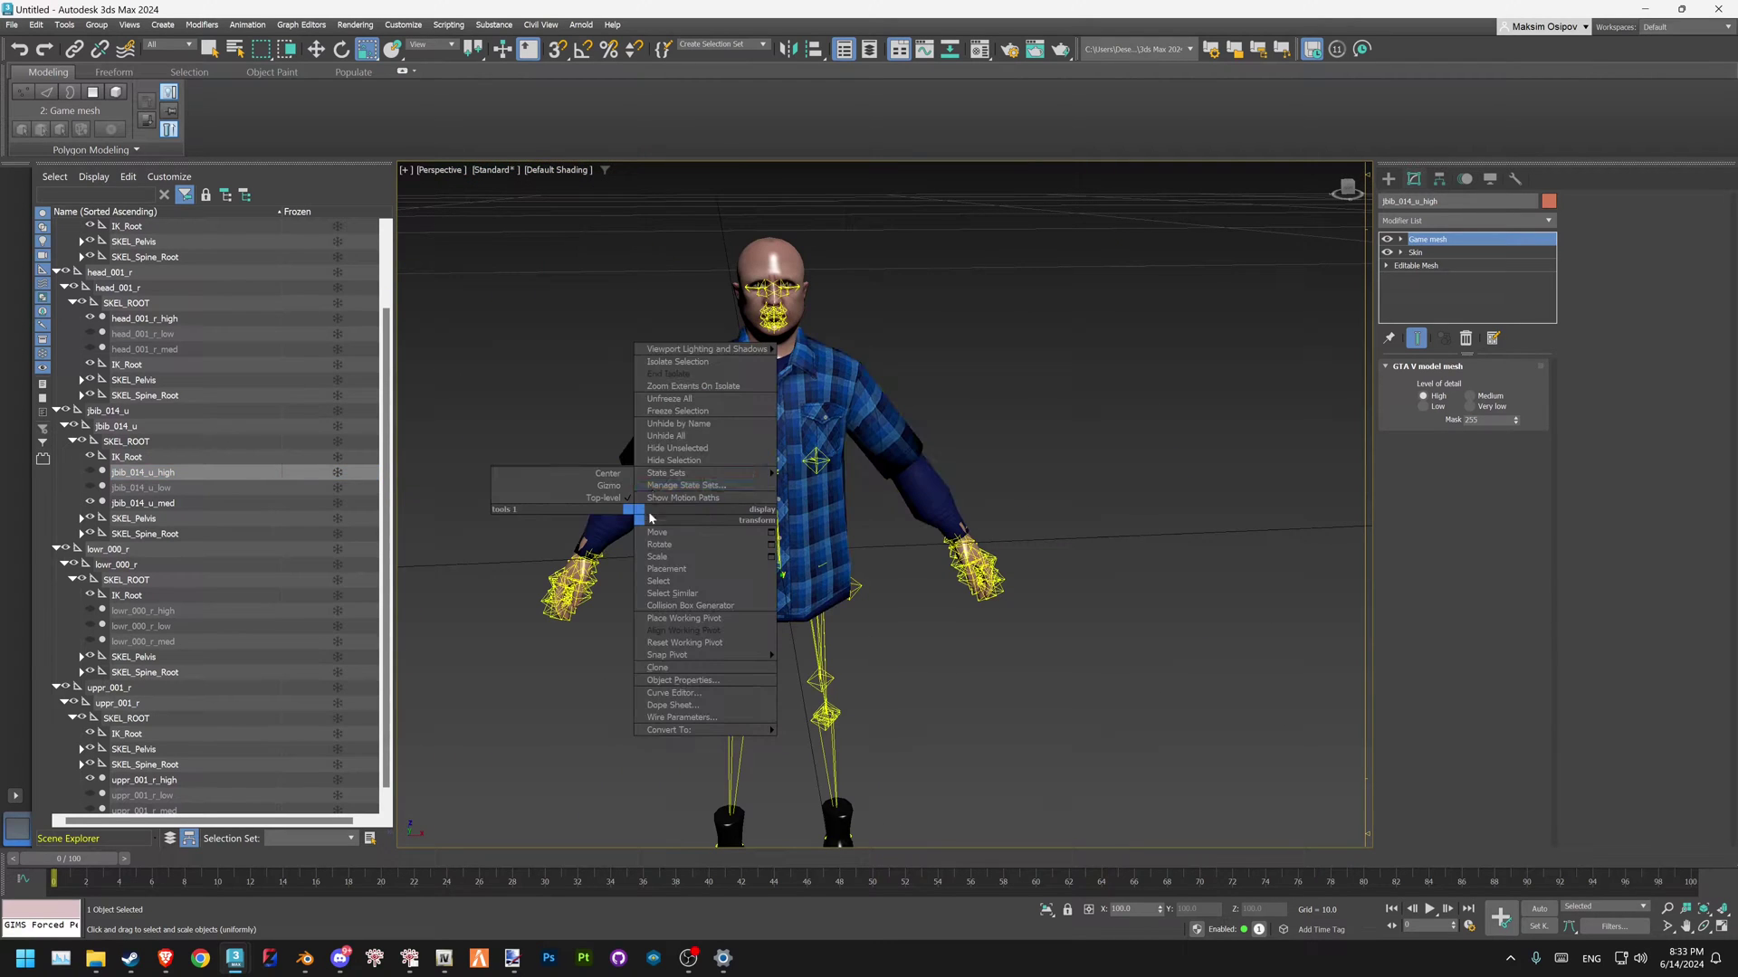
left_click(682, 436)
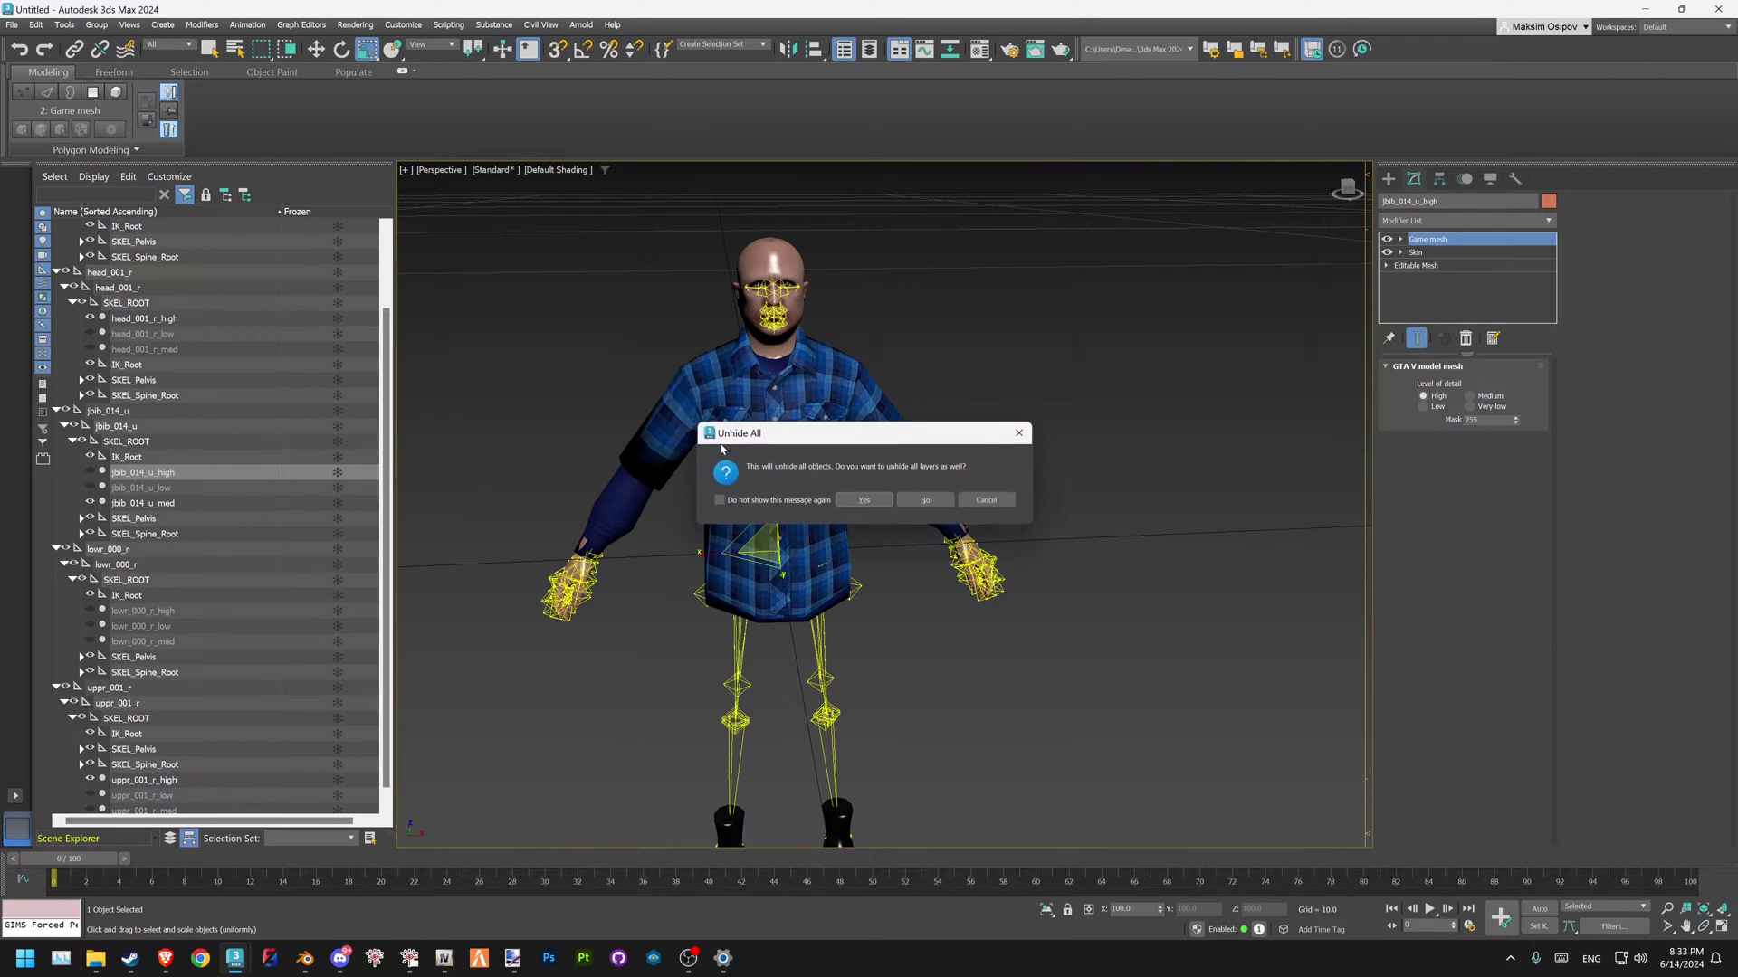
left_click(986, 500)
right_click(532, 528)
middle_click_drag(455, 620, 596, 622)
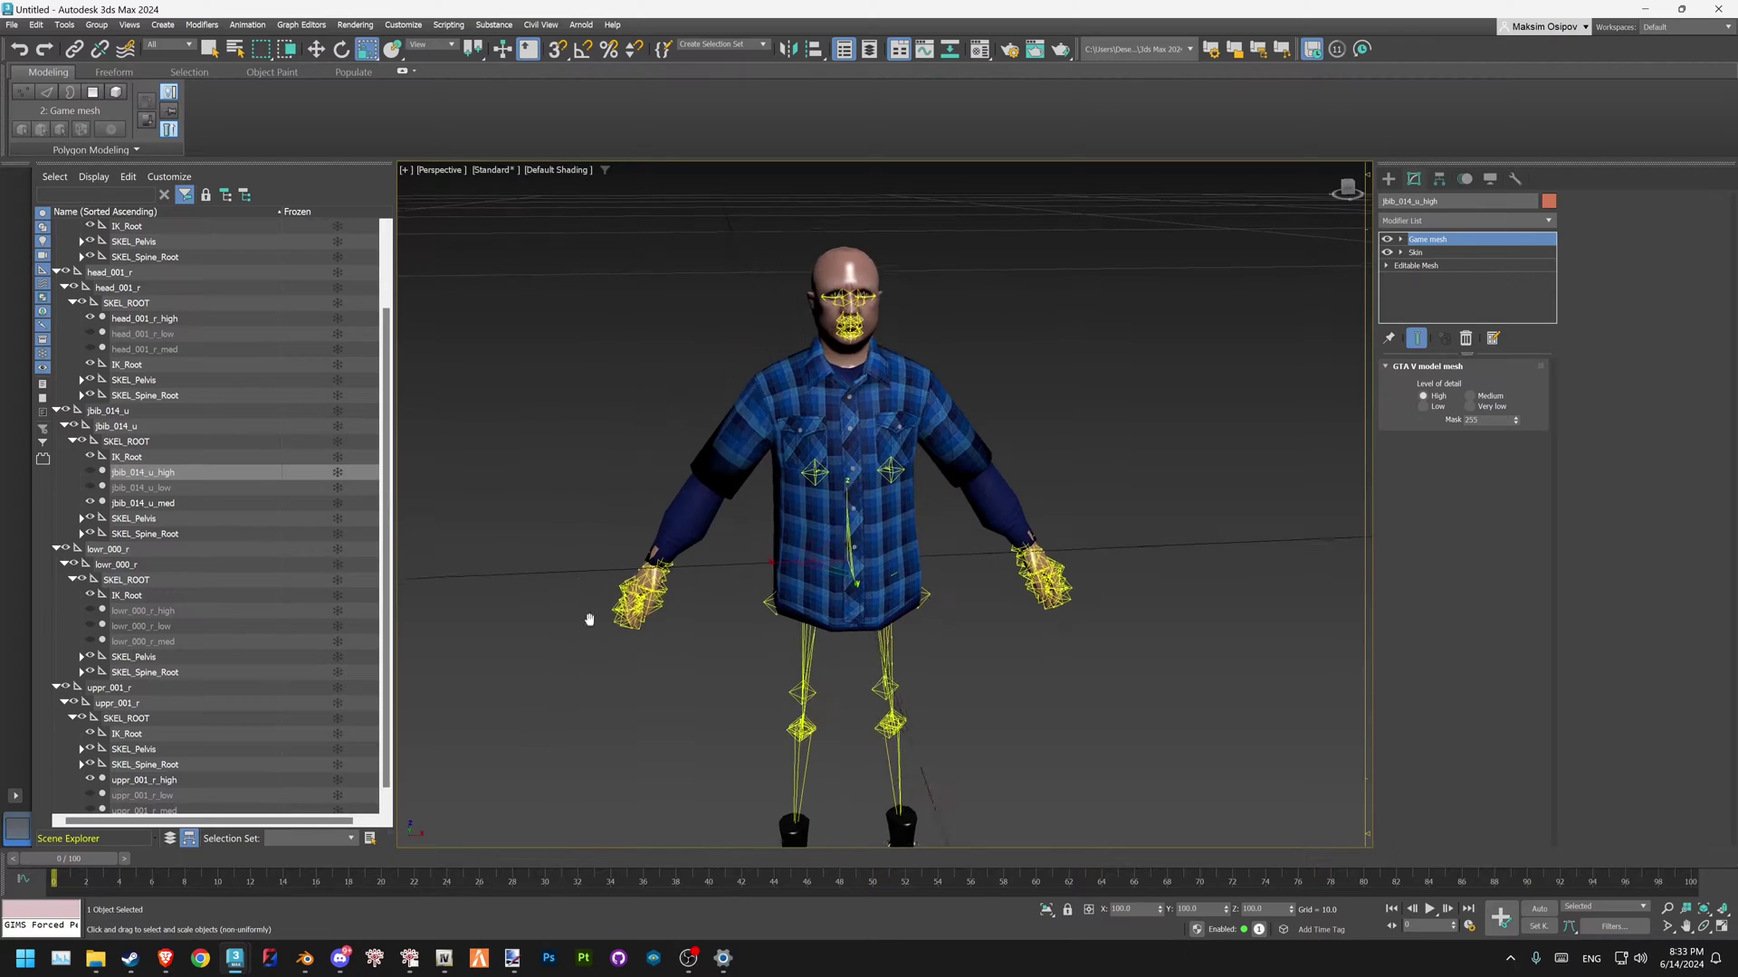
scroll(566, 613, "down", 3)
left_click(555, 556)
middle_click_drag(554, 536, 668, 563)
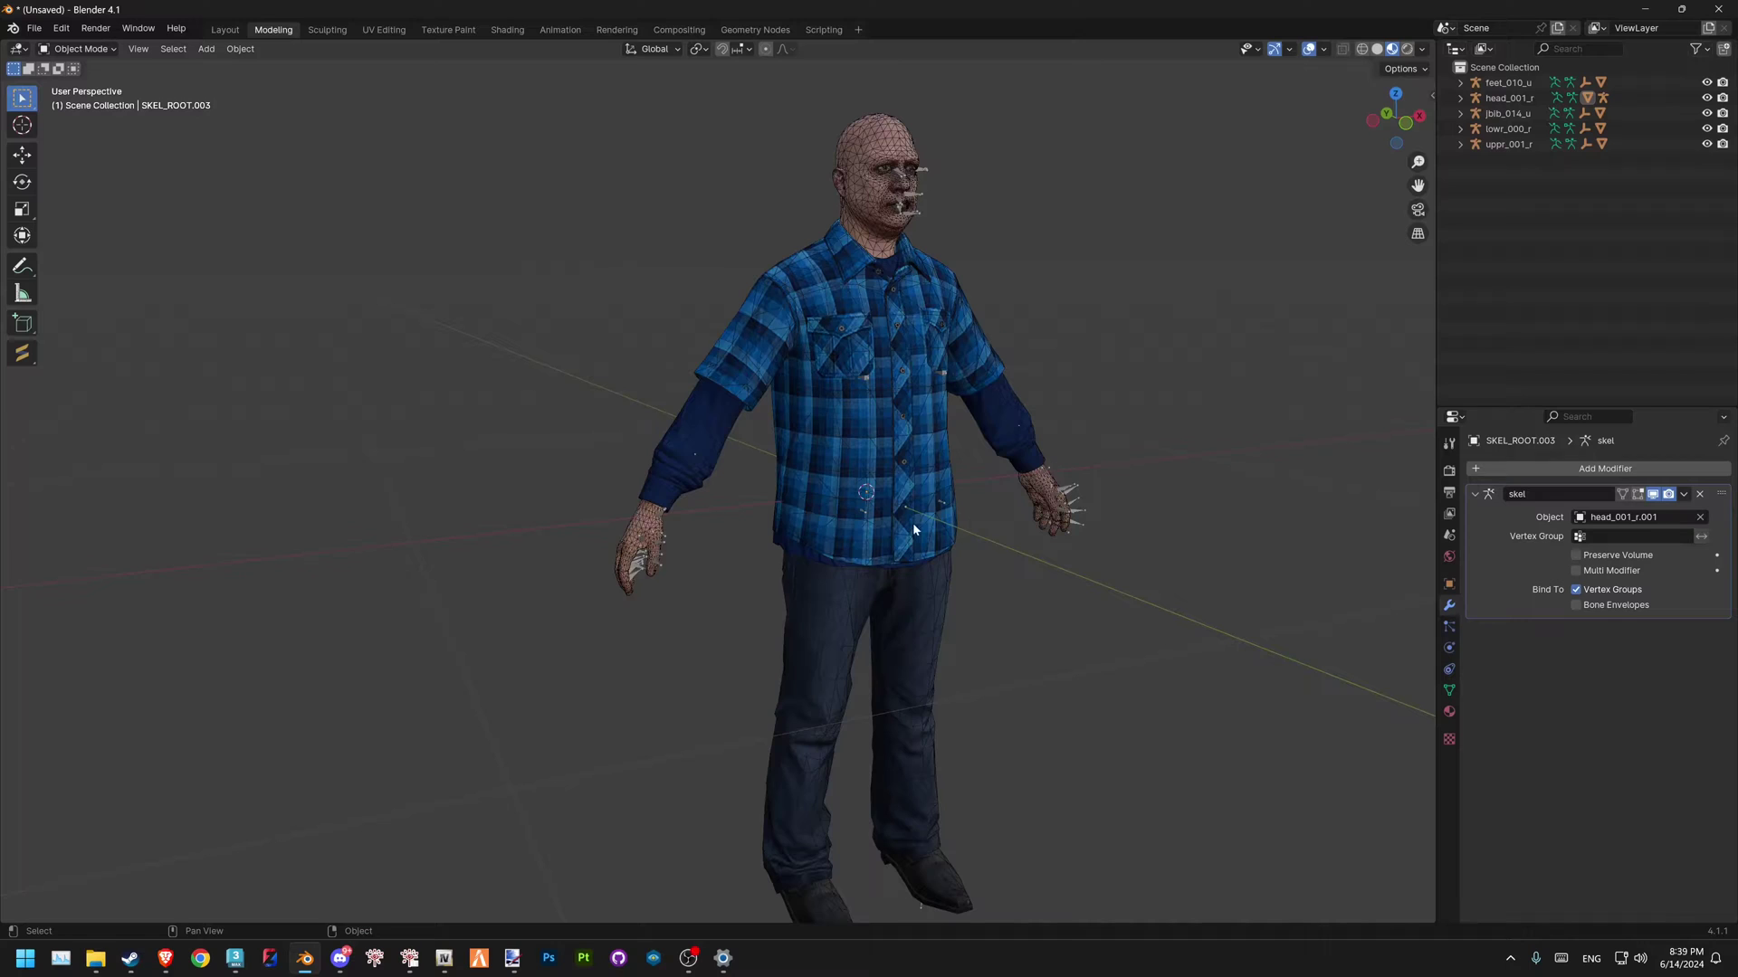
- In Blender, select the plaid shirt mesh under jbib_014_u and add a Lattice deform modifier to it
middle_click_drag(912, 523, 757, 512)
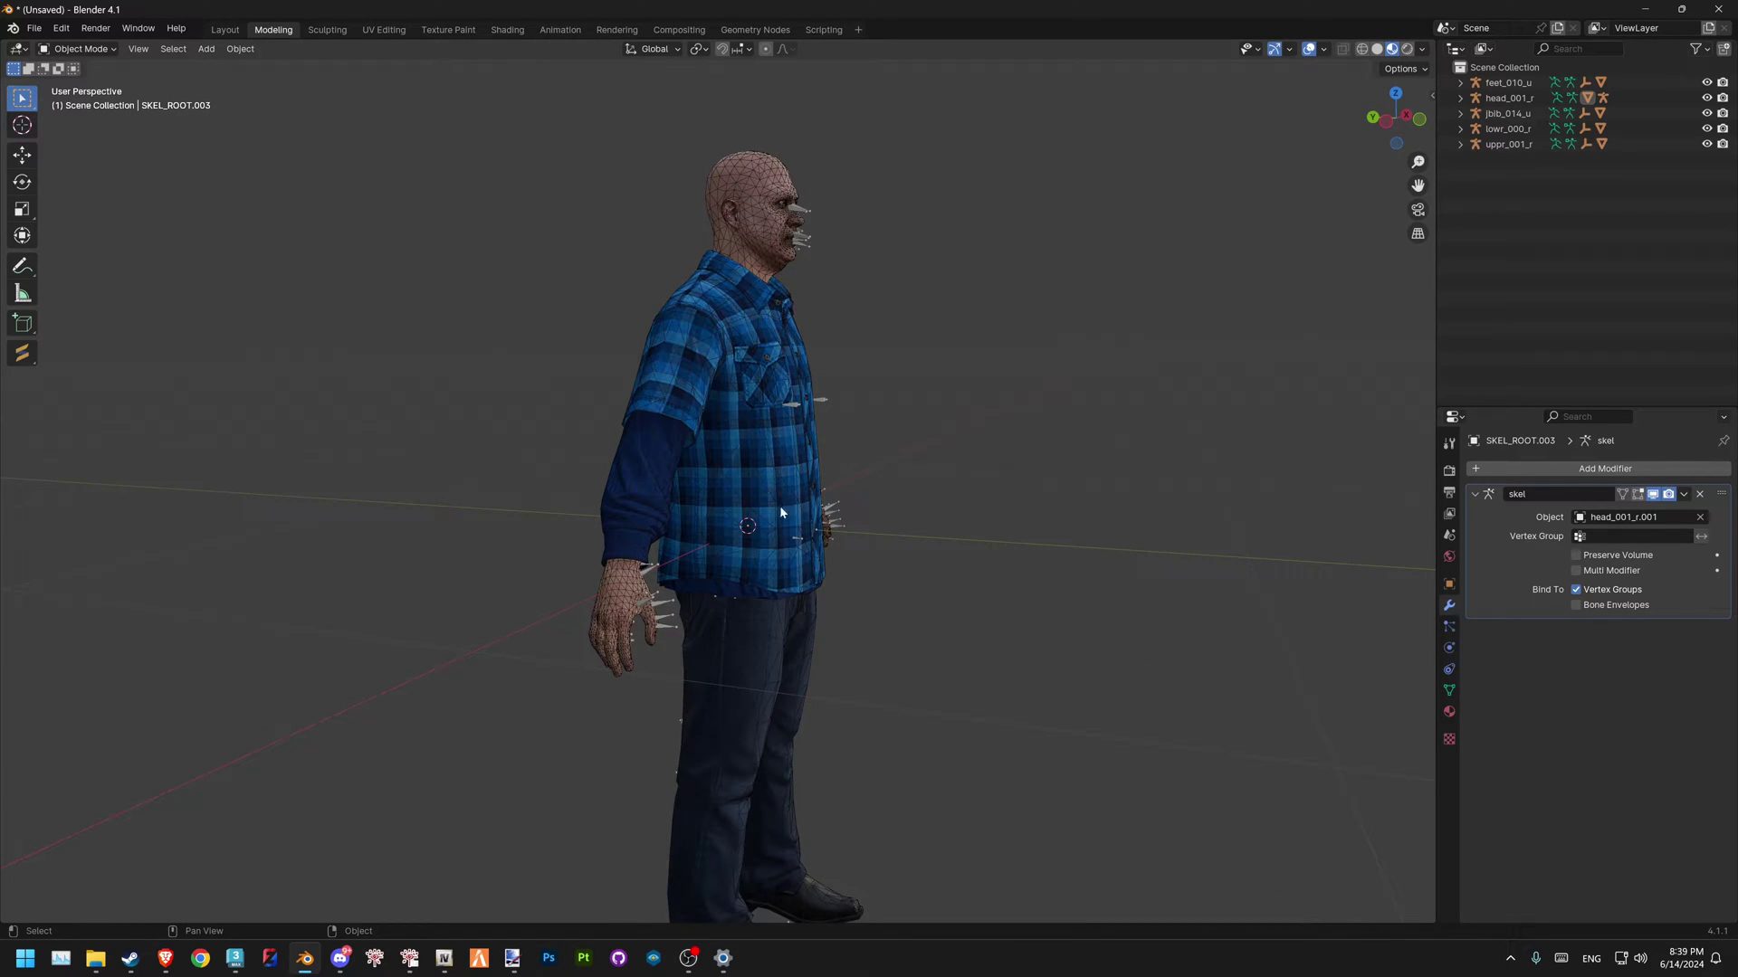
middle_click_drag(776, 509, 742, 509)
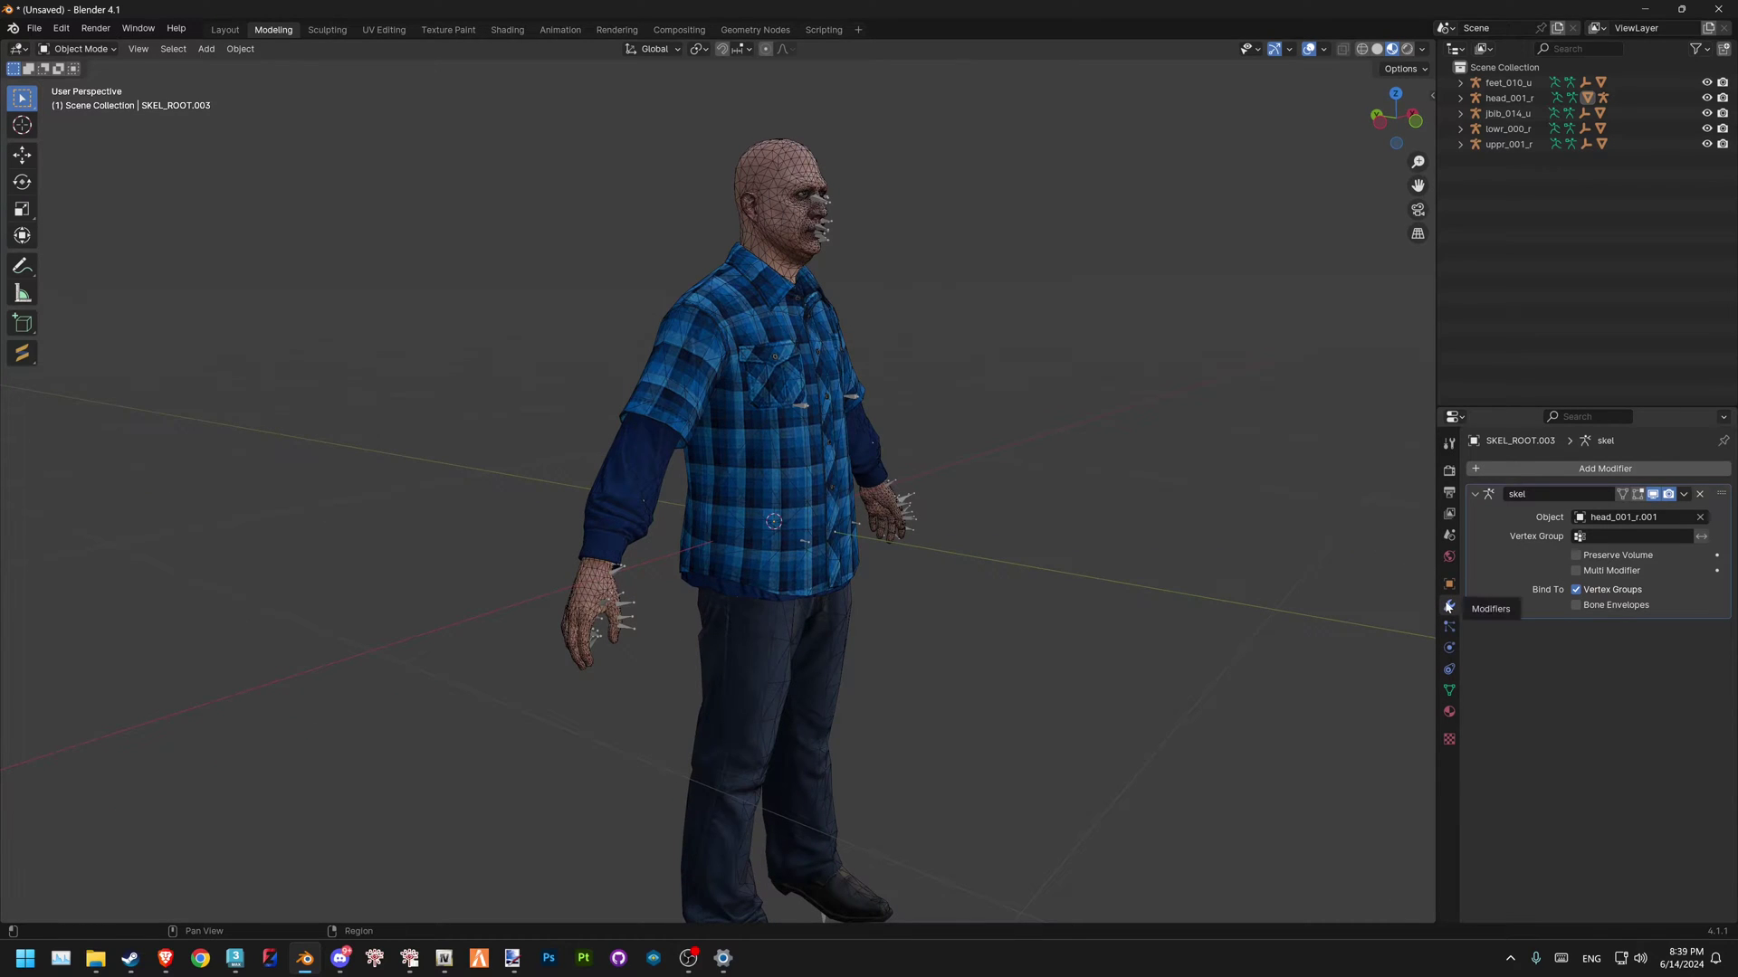
left_click(819, 483)
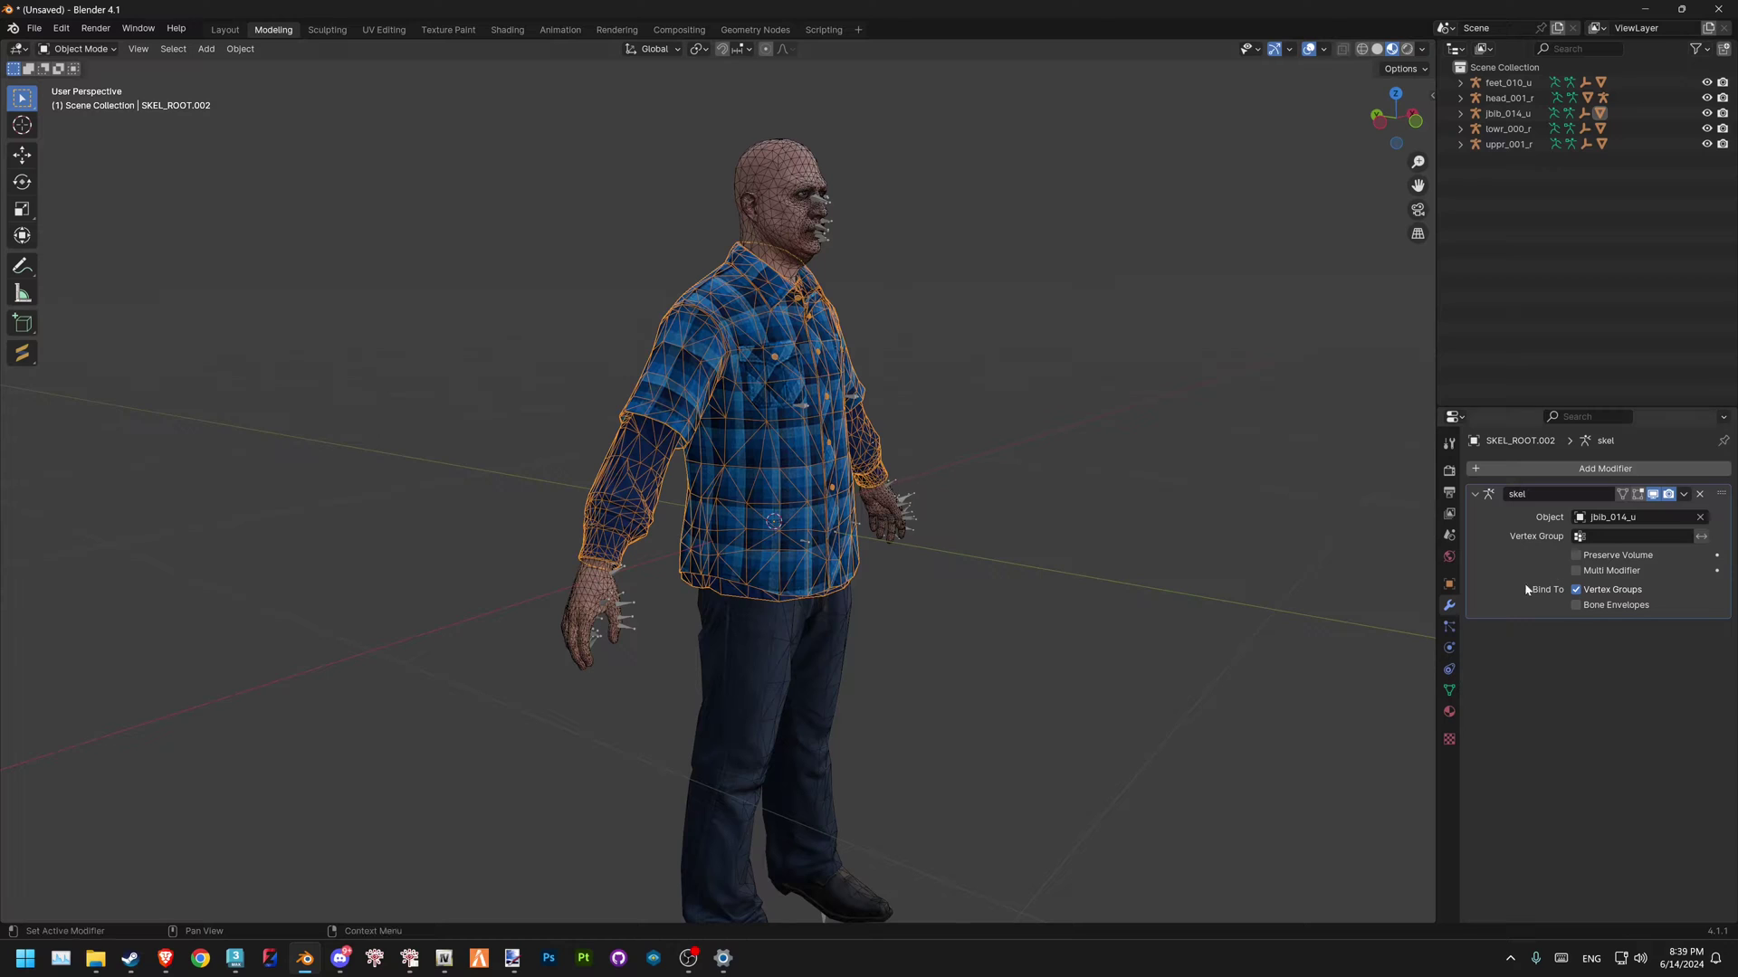
left_click(1582, 469)
mouse_move(1580, 468)
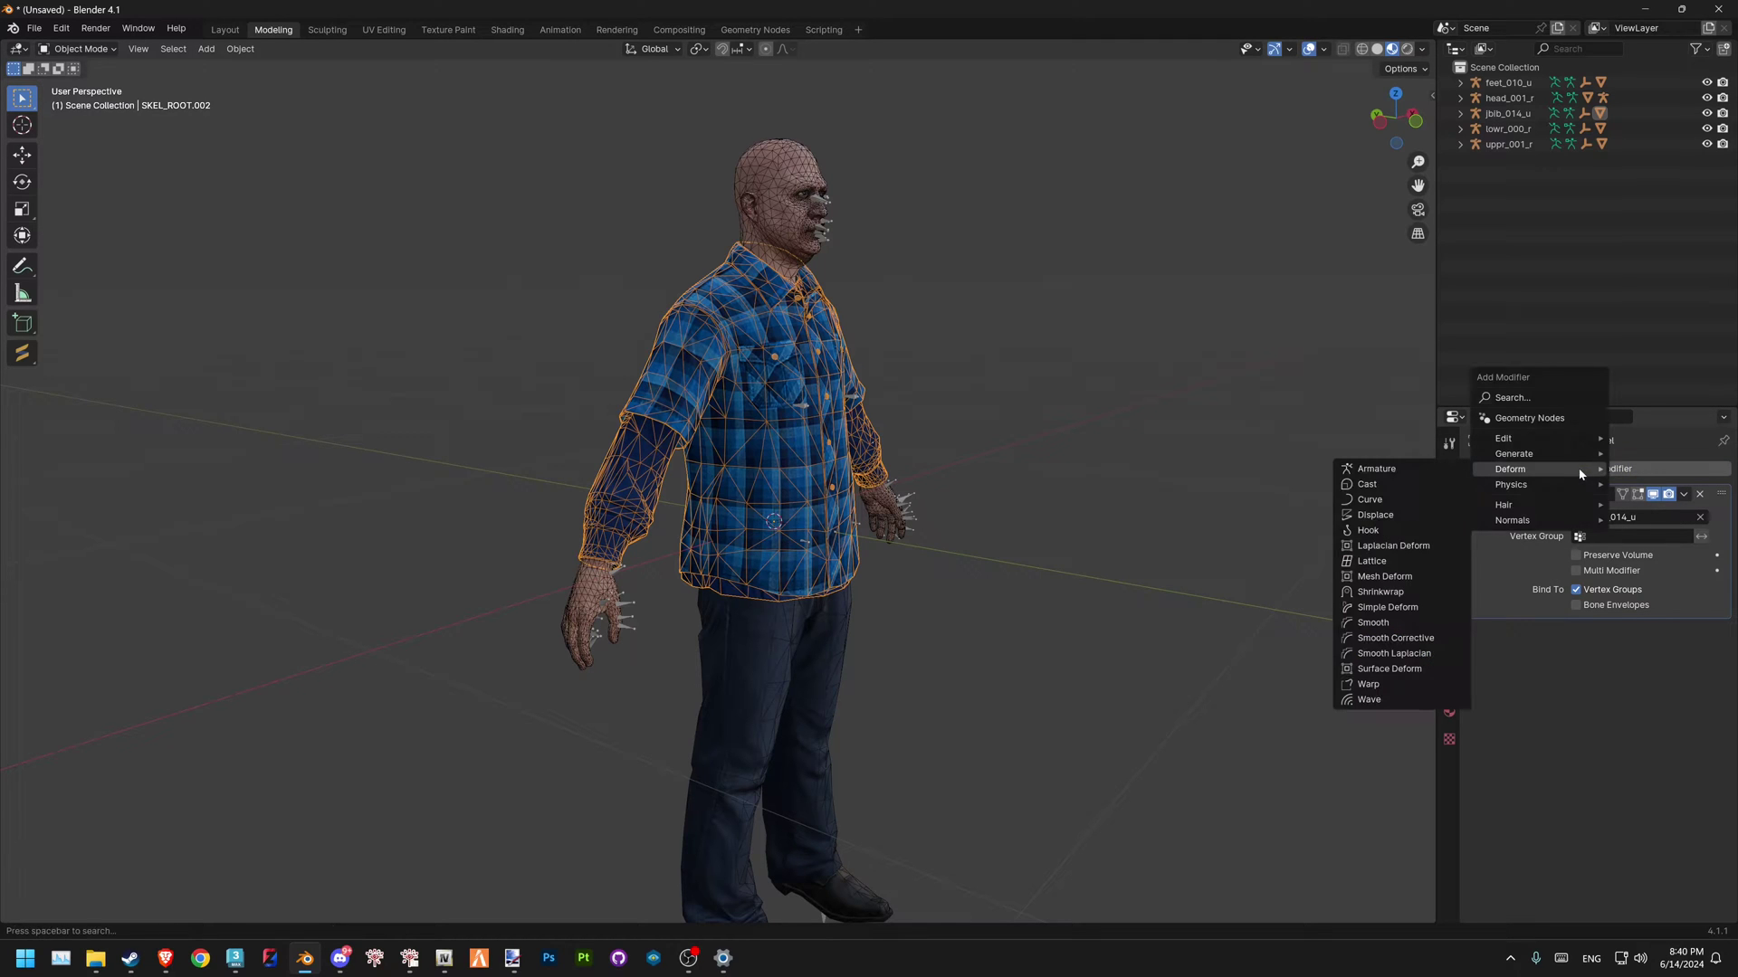
left_click(1339, 560)
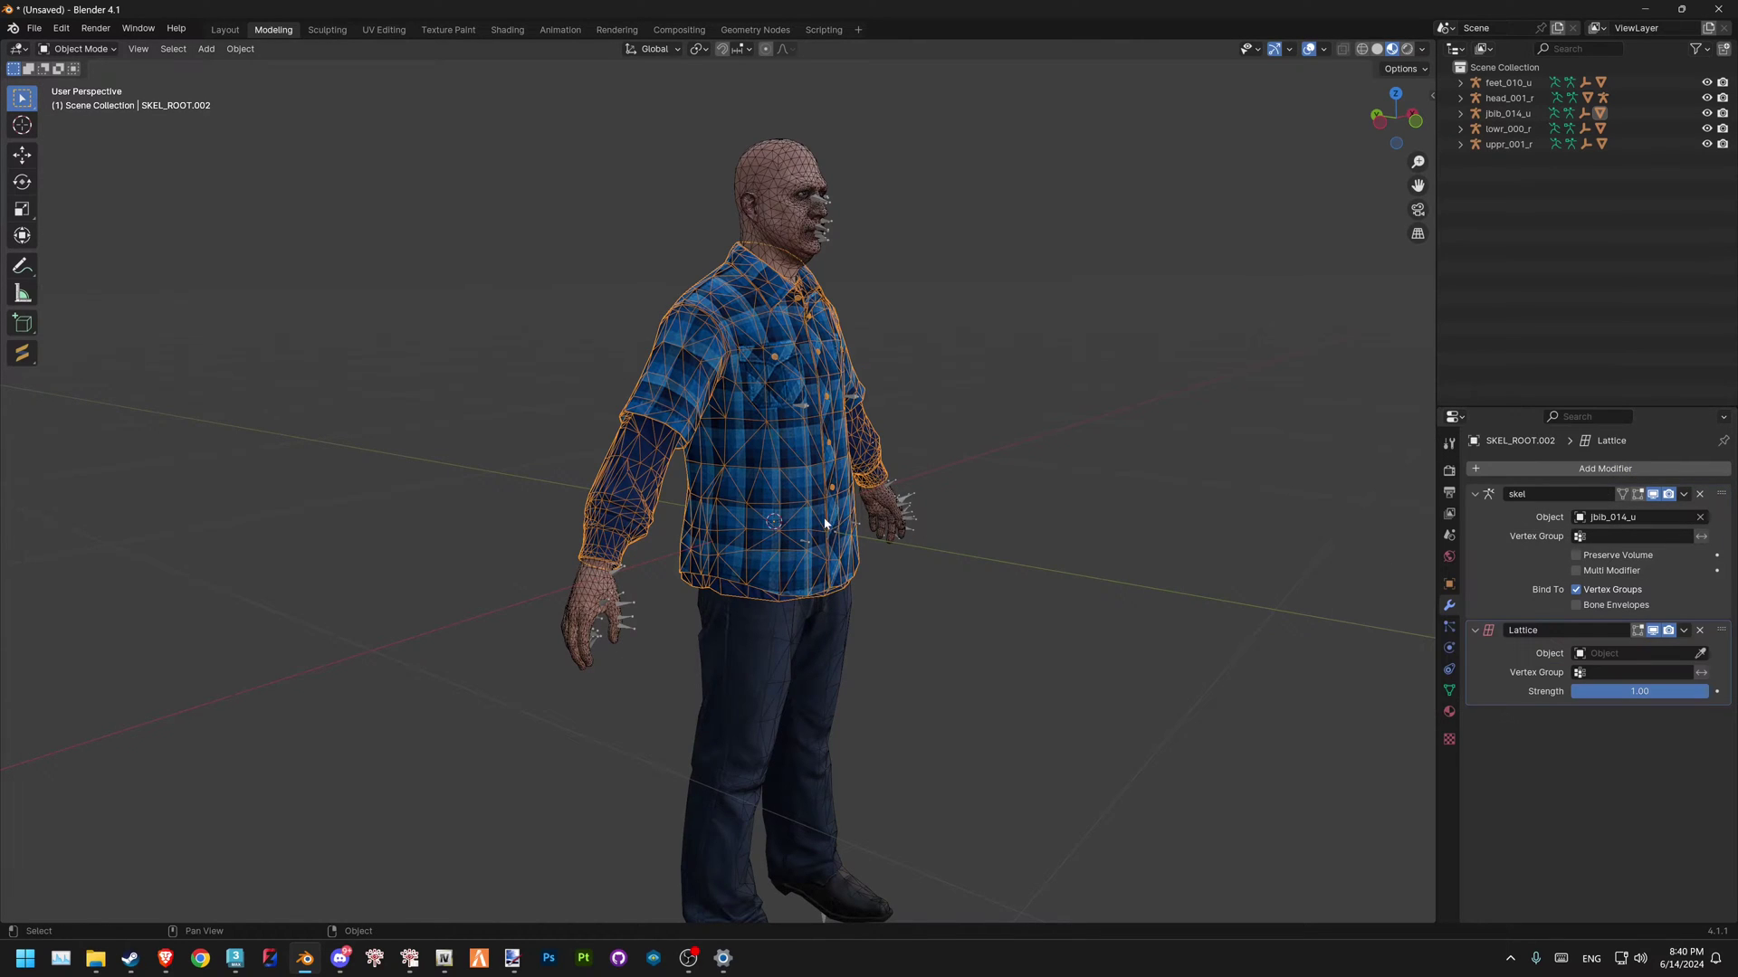
- Add a lattice object to the scene around the character and look at it from the side
middle_click_drag(820, 521, 914, 547)
scroll(827, 516, "down", 3)
left_click(906, 549)
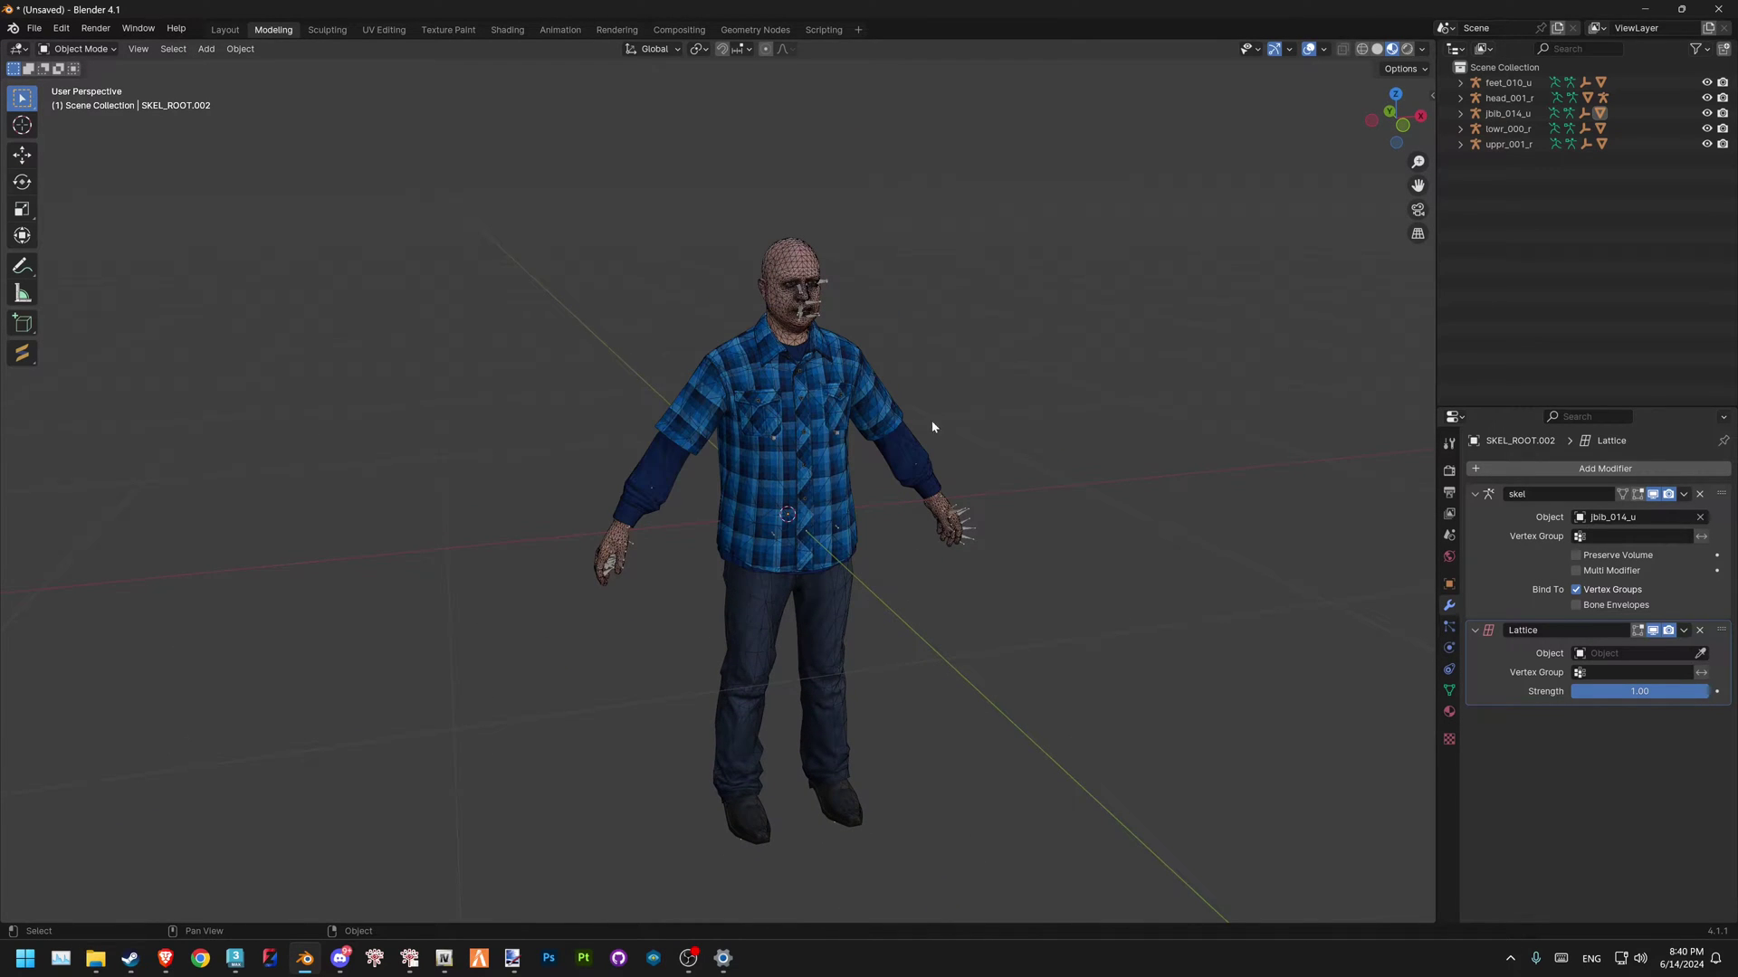
key("shift+a")
left_click(919, 579)
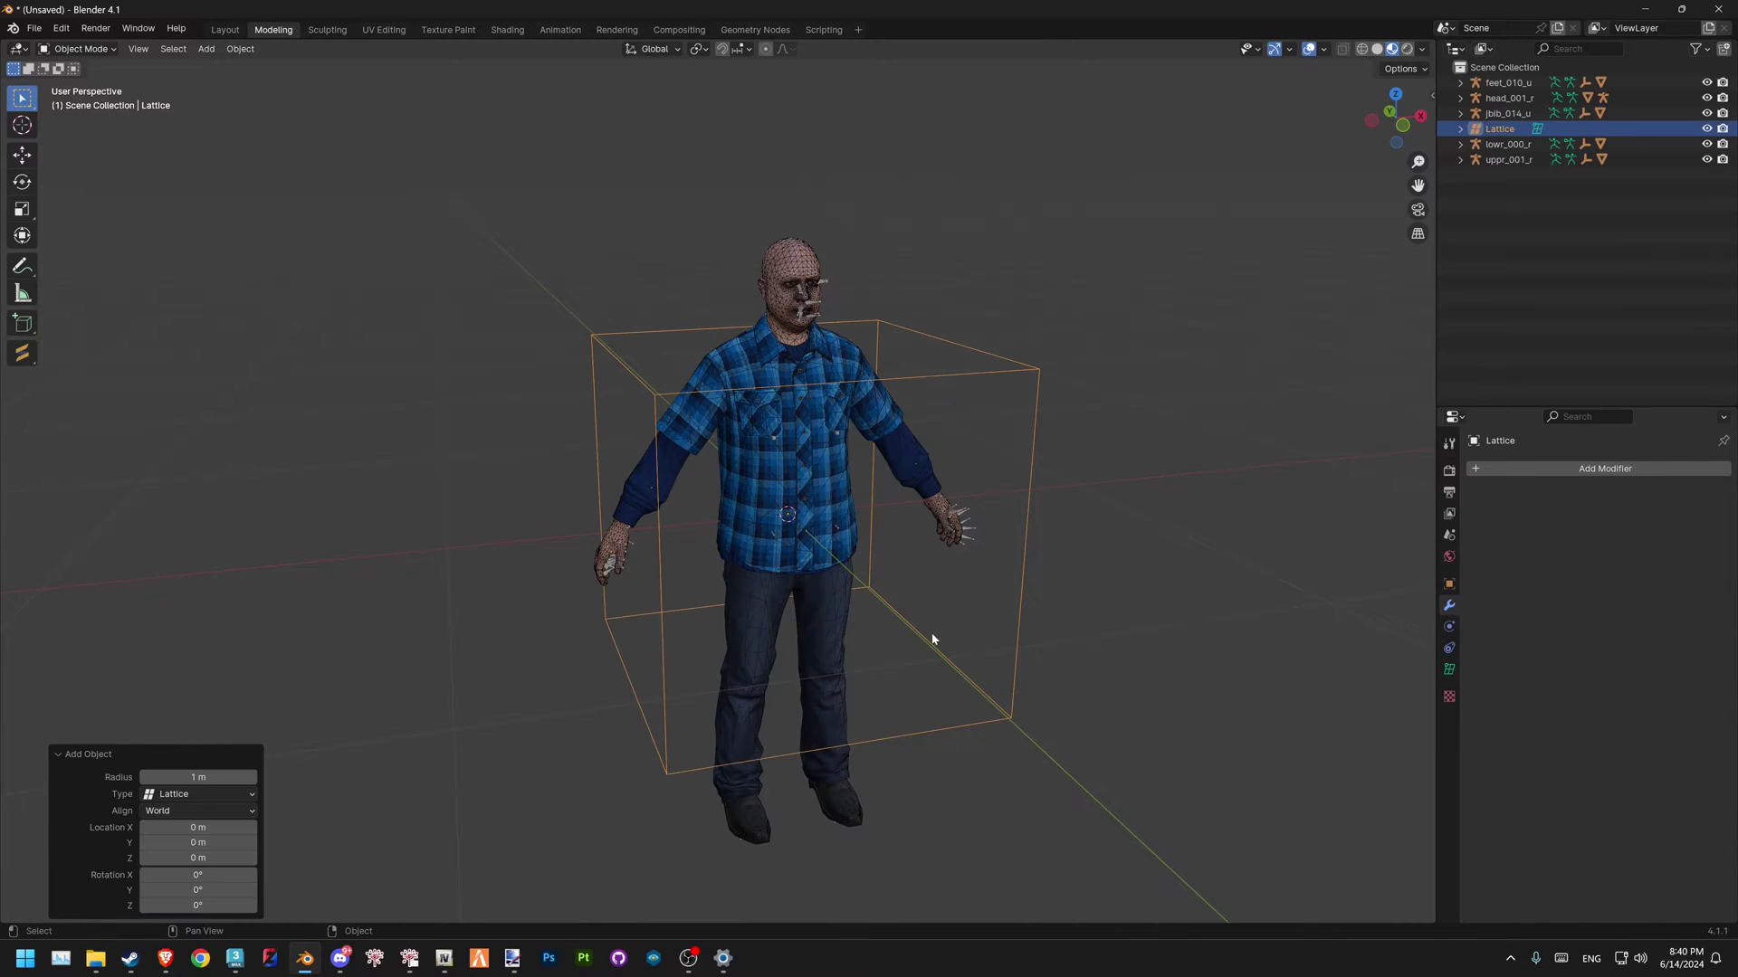
middle_click_drag(991, 490, 1083, 485)
key("Right")
- Select the lattice object and set its U, V and W resolution to 6 each
left_click(946, 359)
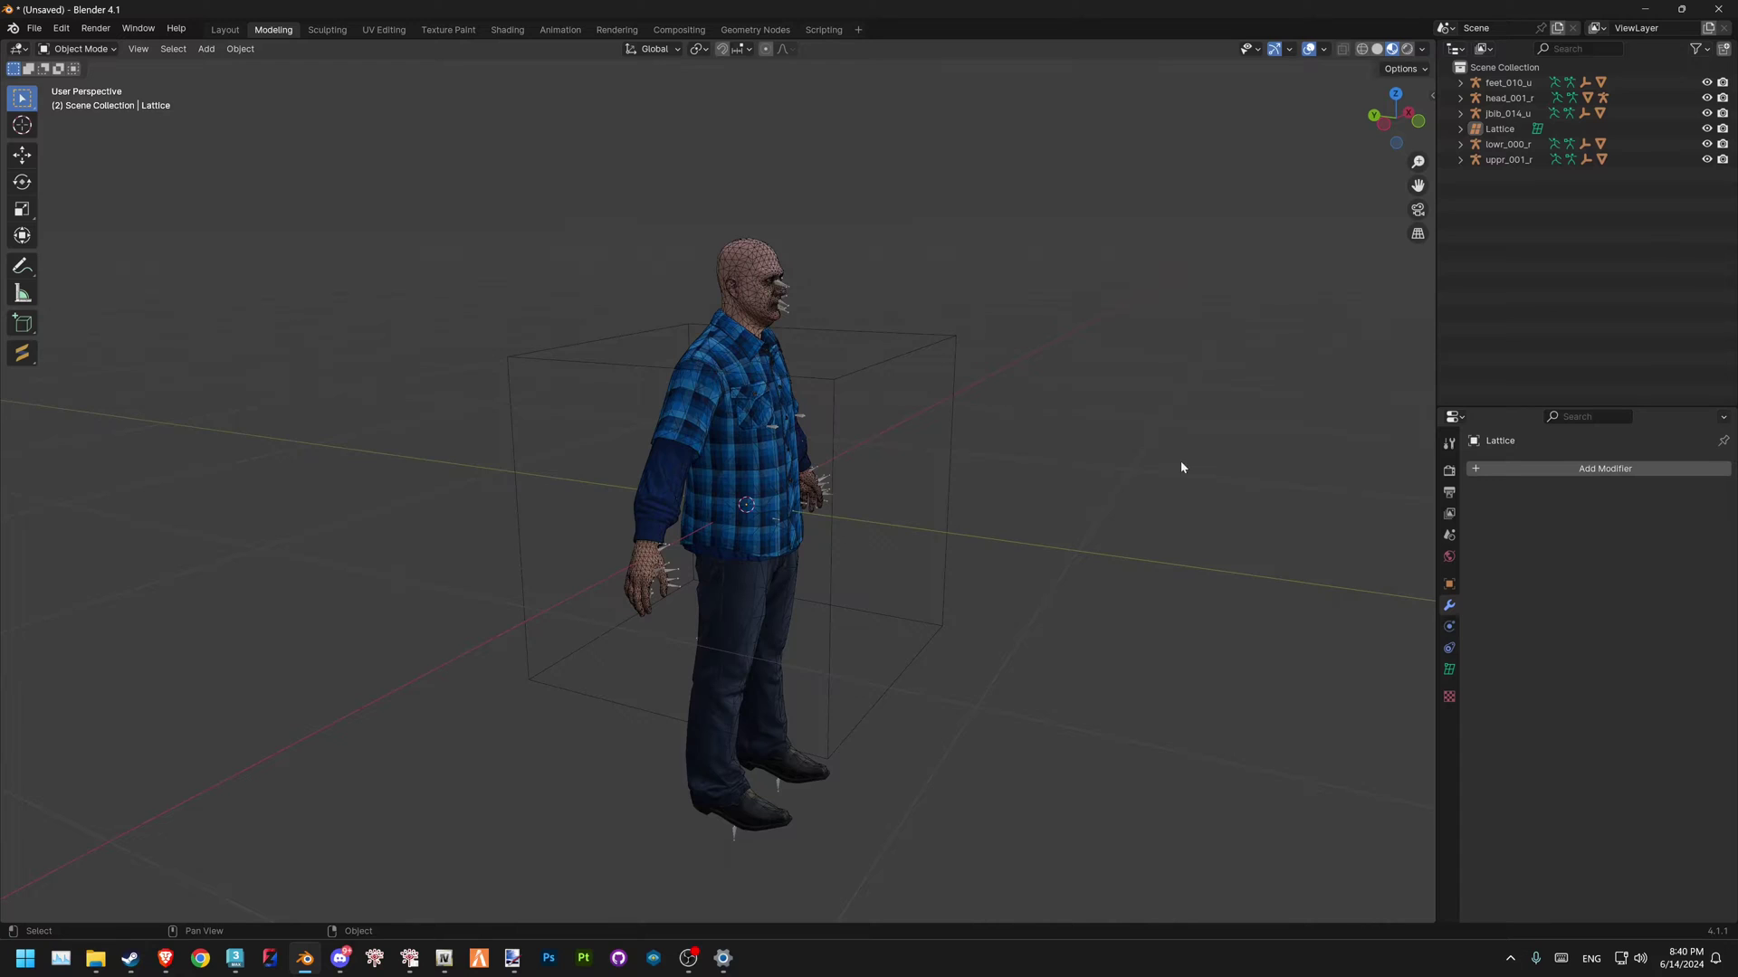
left_click(975, 345, "shift")
left_click(1449, 670)
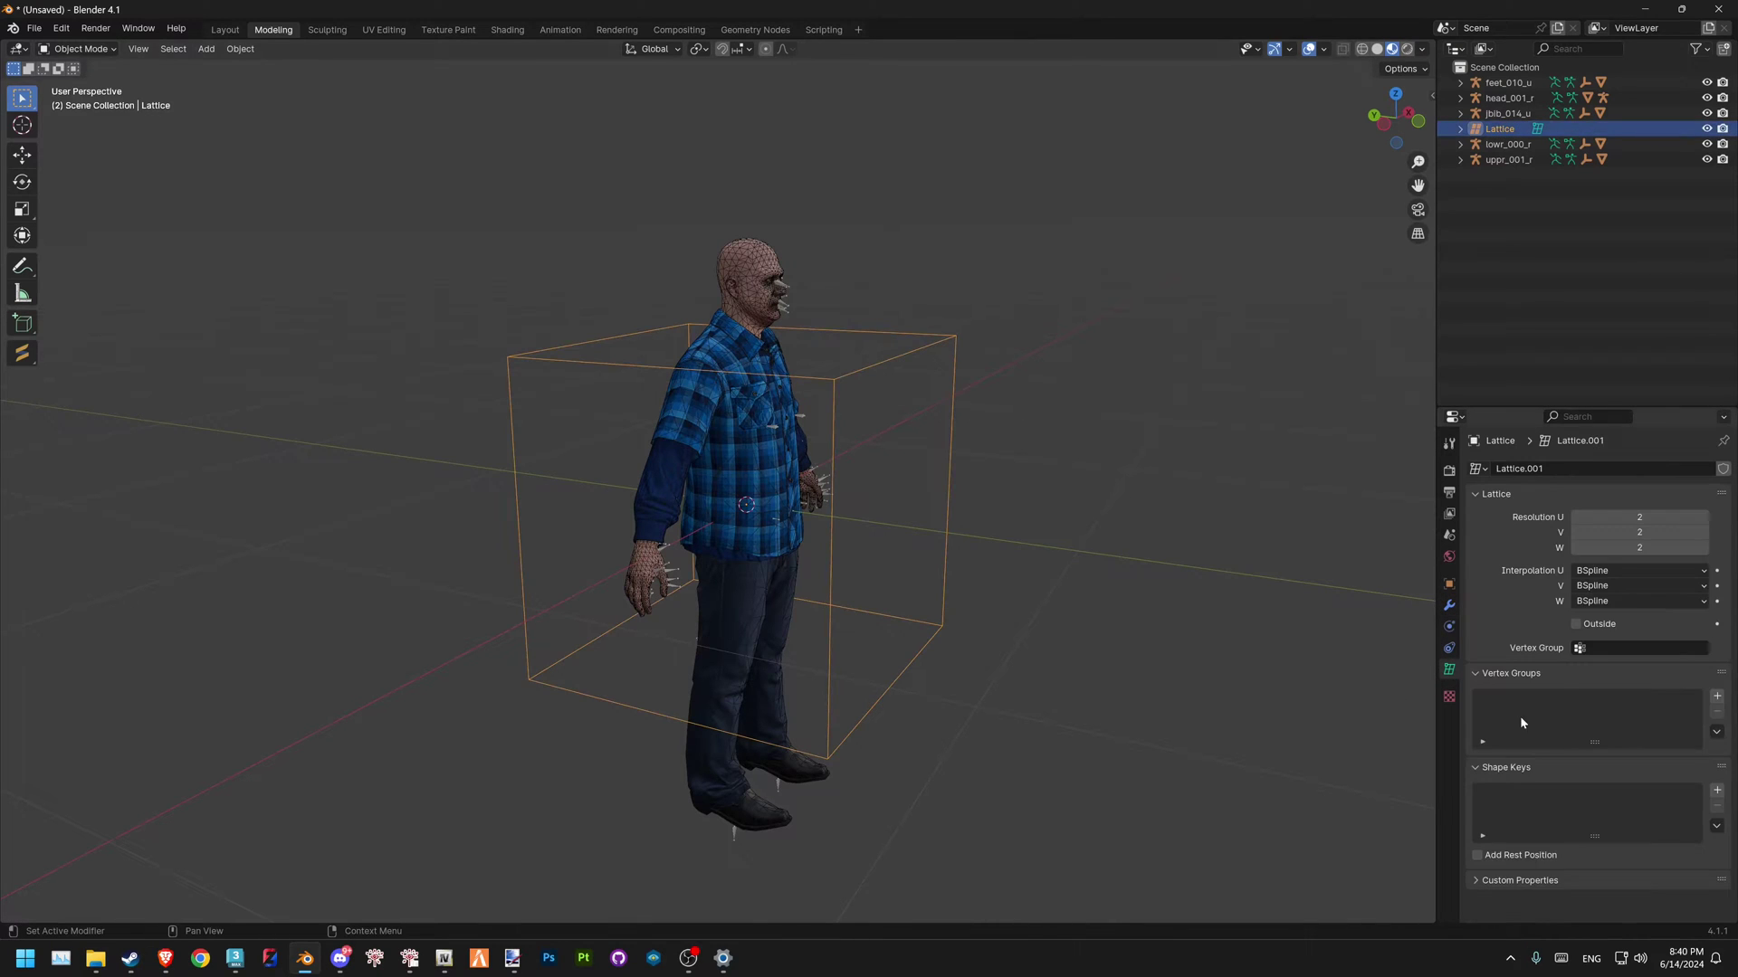
left_click(1624, 517)
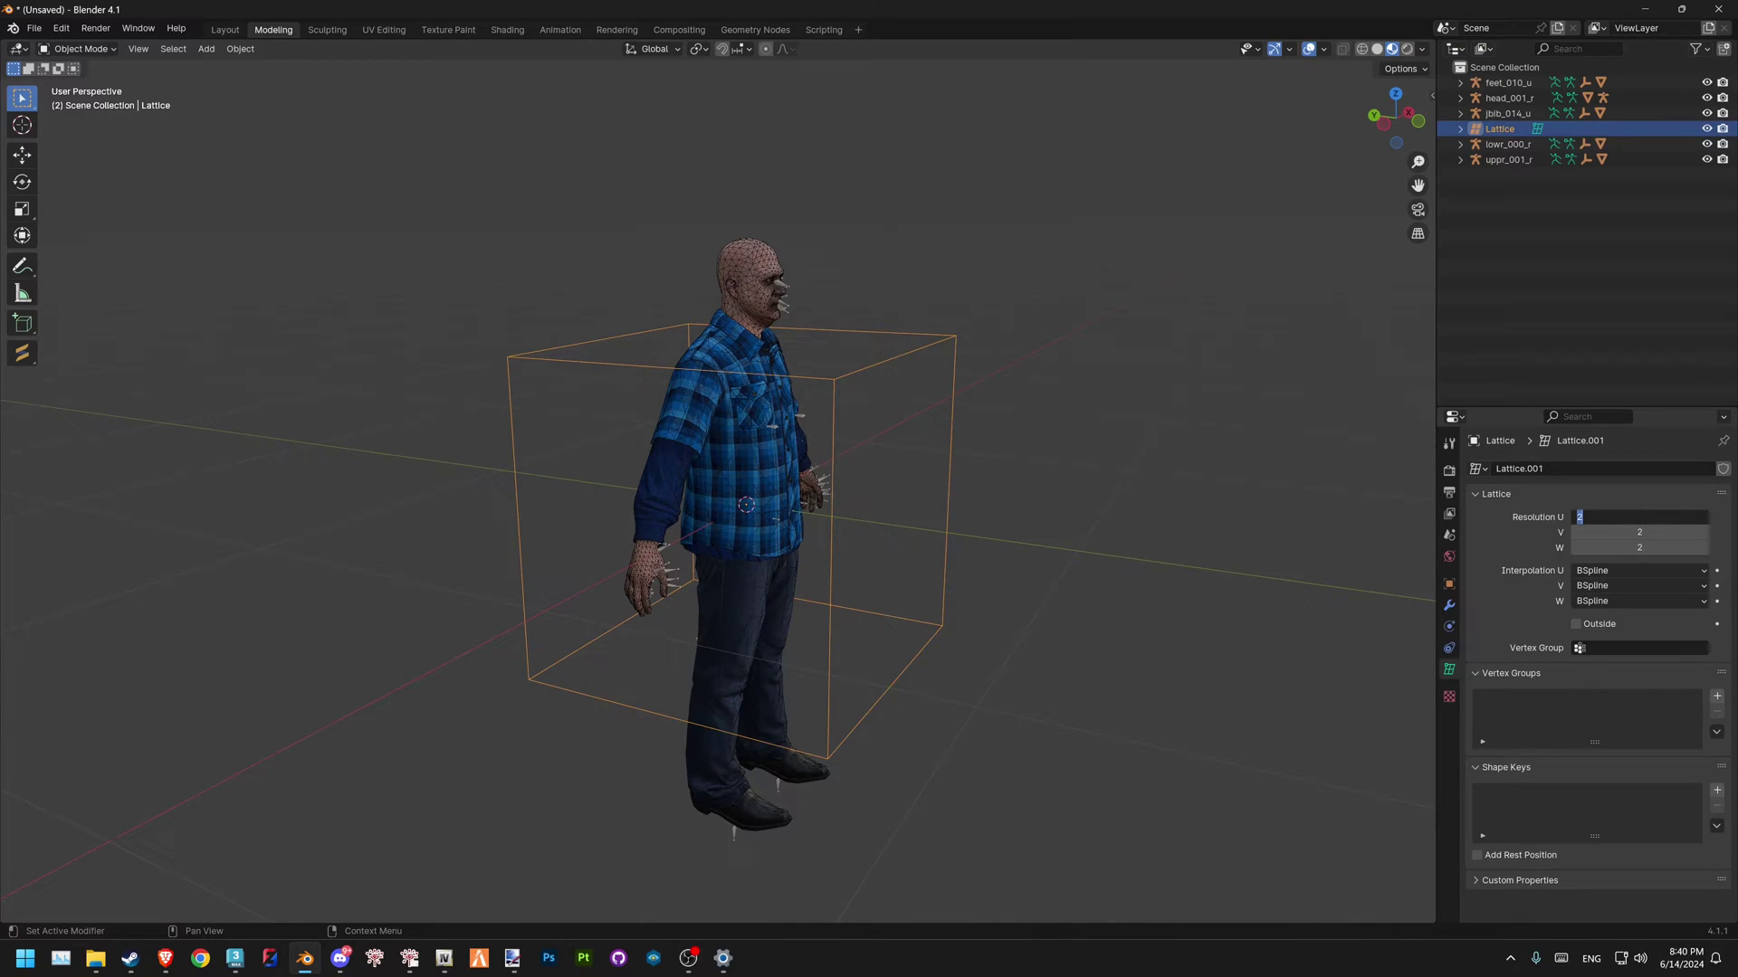
type("6")
key("Return")
type("6")
key("Return")
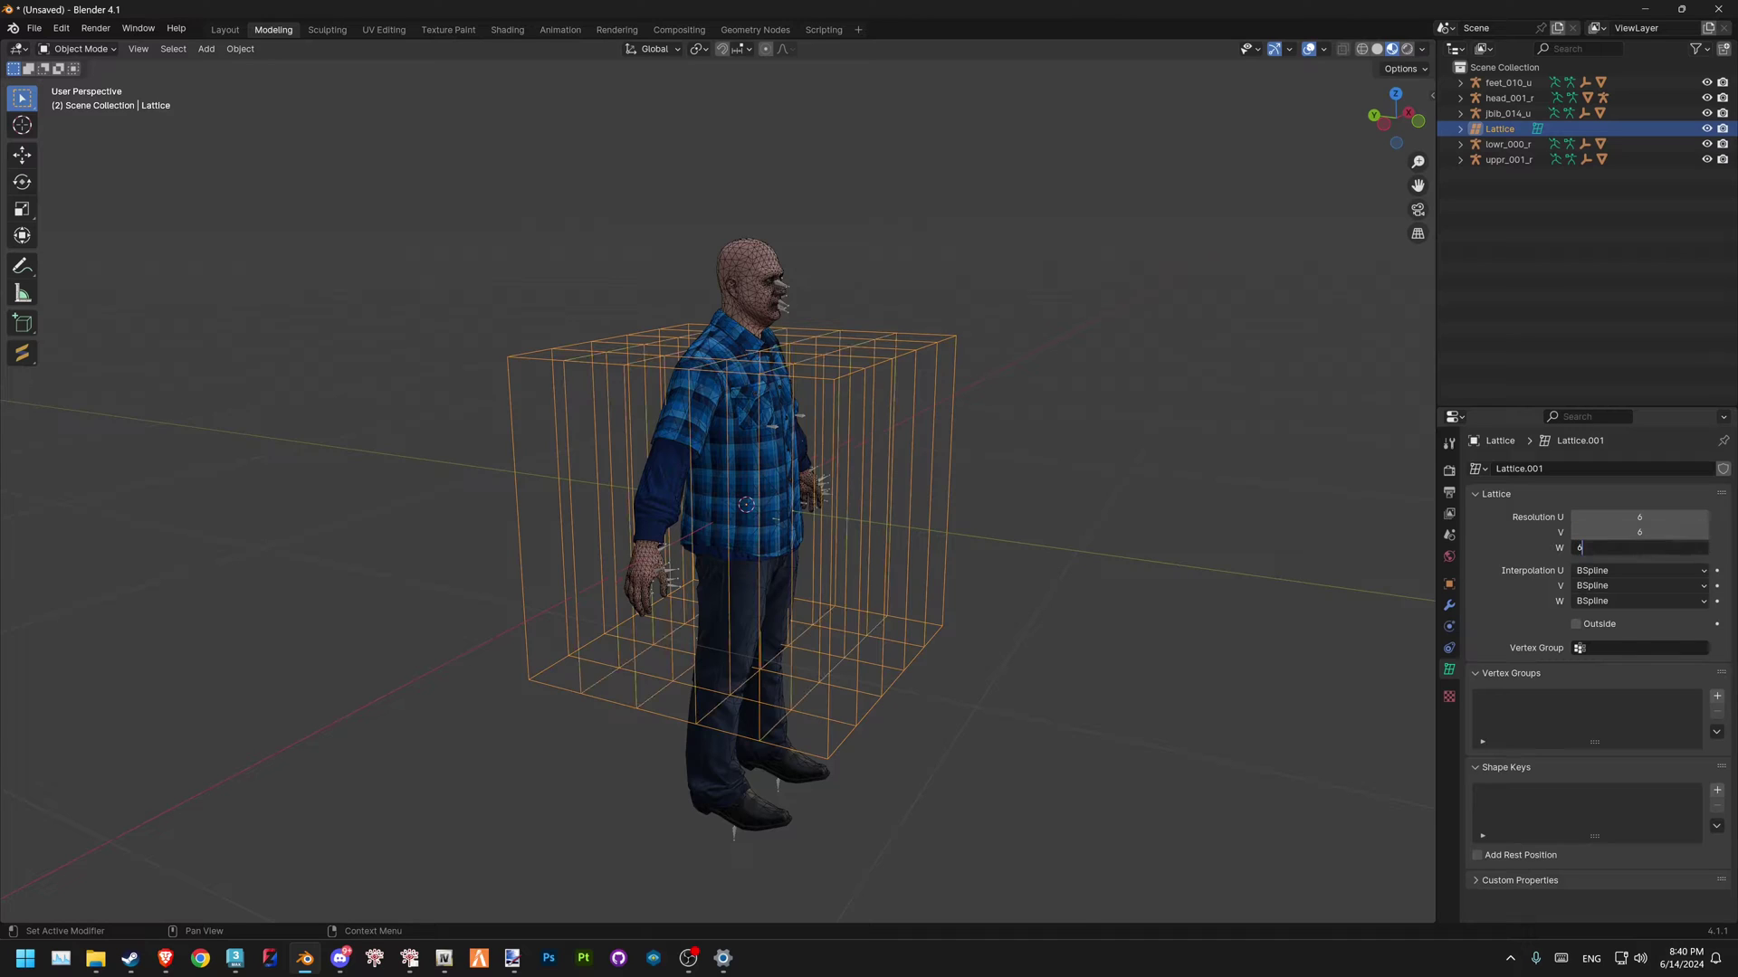
type("6")
key("Return")
left_click(1115, 443)
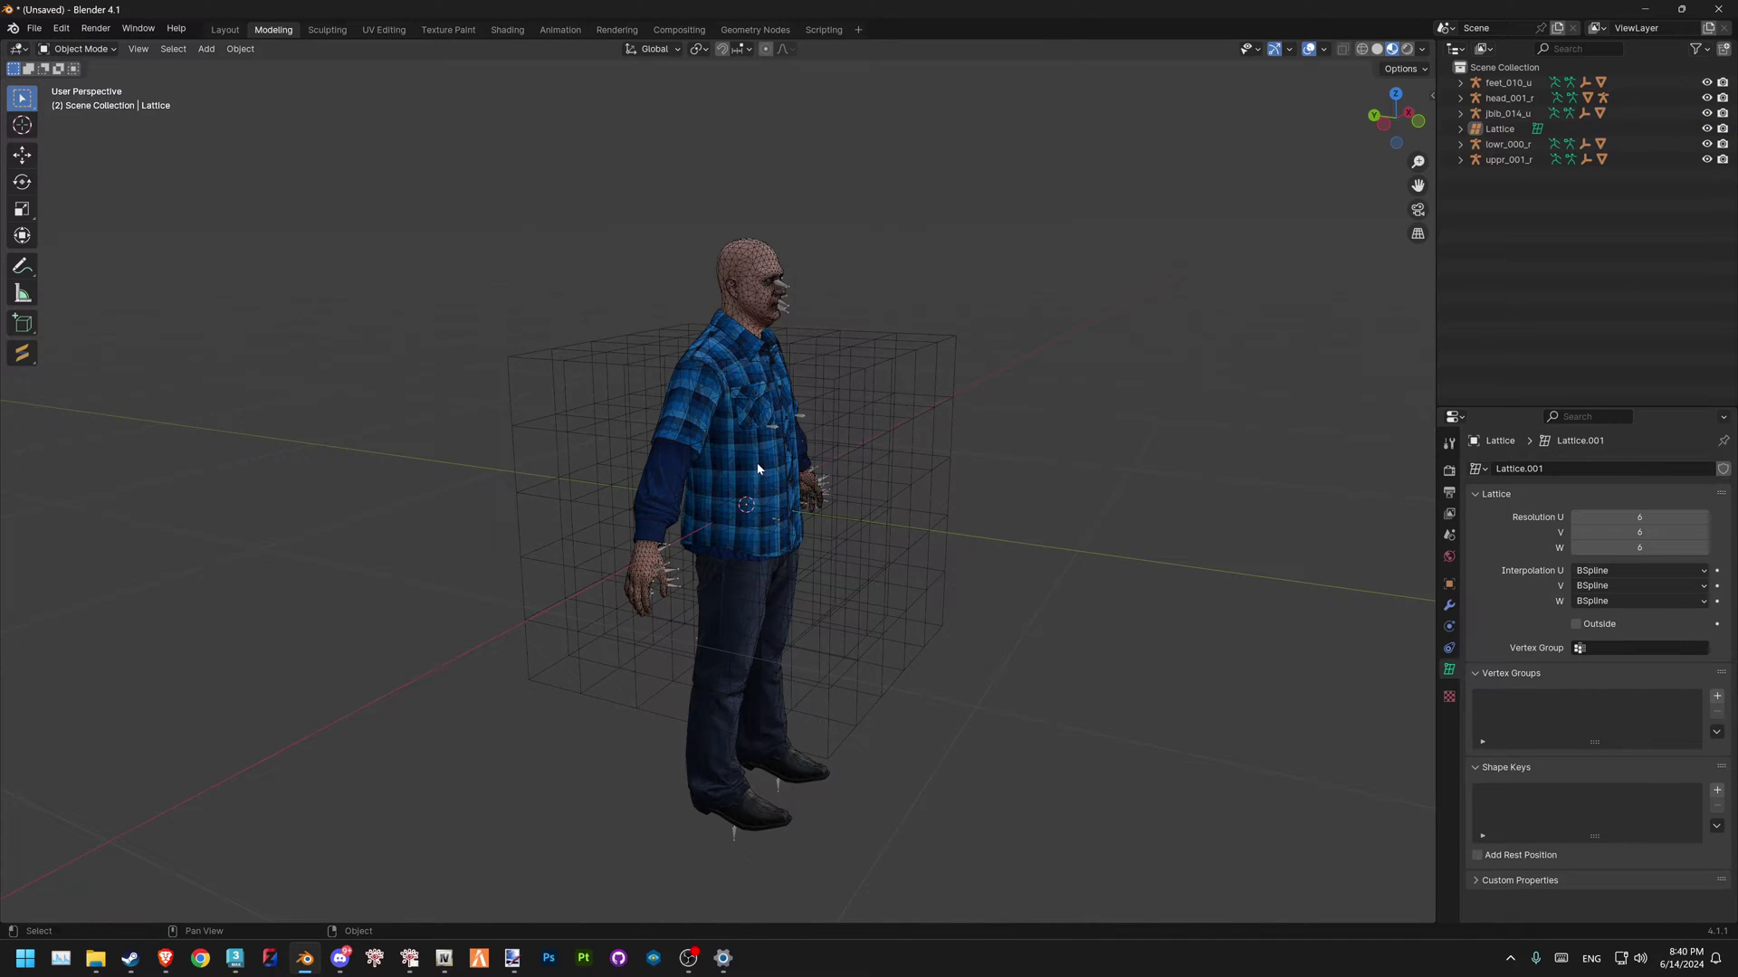
- Select the shirt mesh and assign the lattice as the target object of its Lattice modifier
left_click(835, 429)
left_click(729, 340)
scroll(735, 370, "up", 2)
middle_click_drag(735, 369, 747, 373)
left_click(1448, 604)
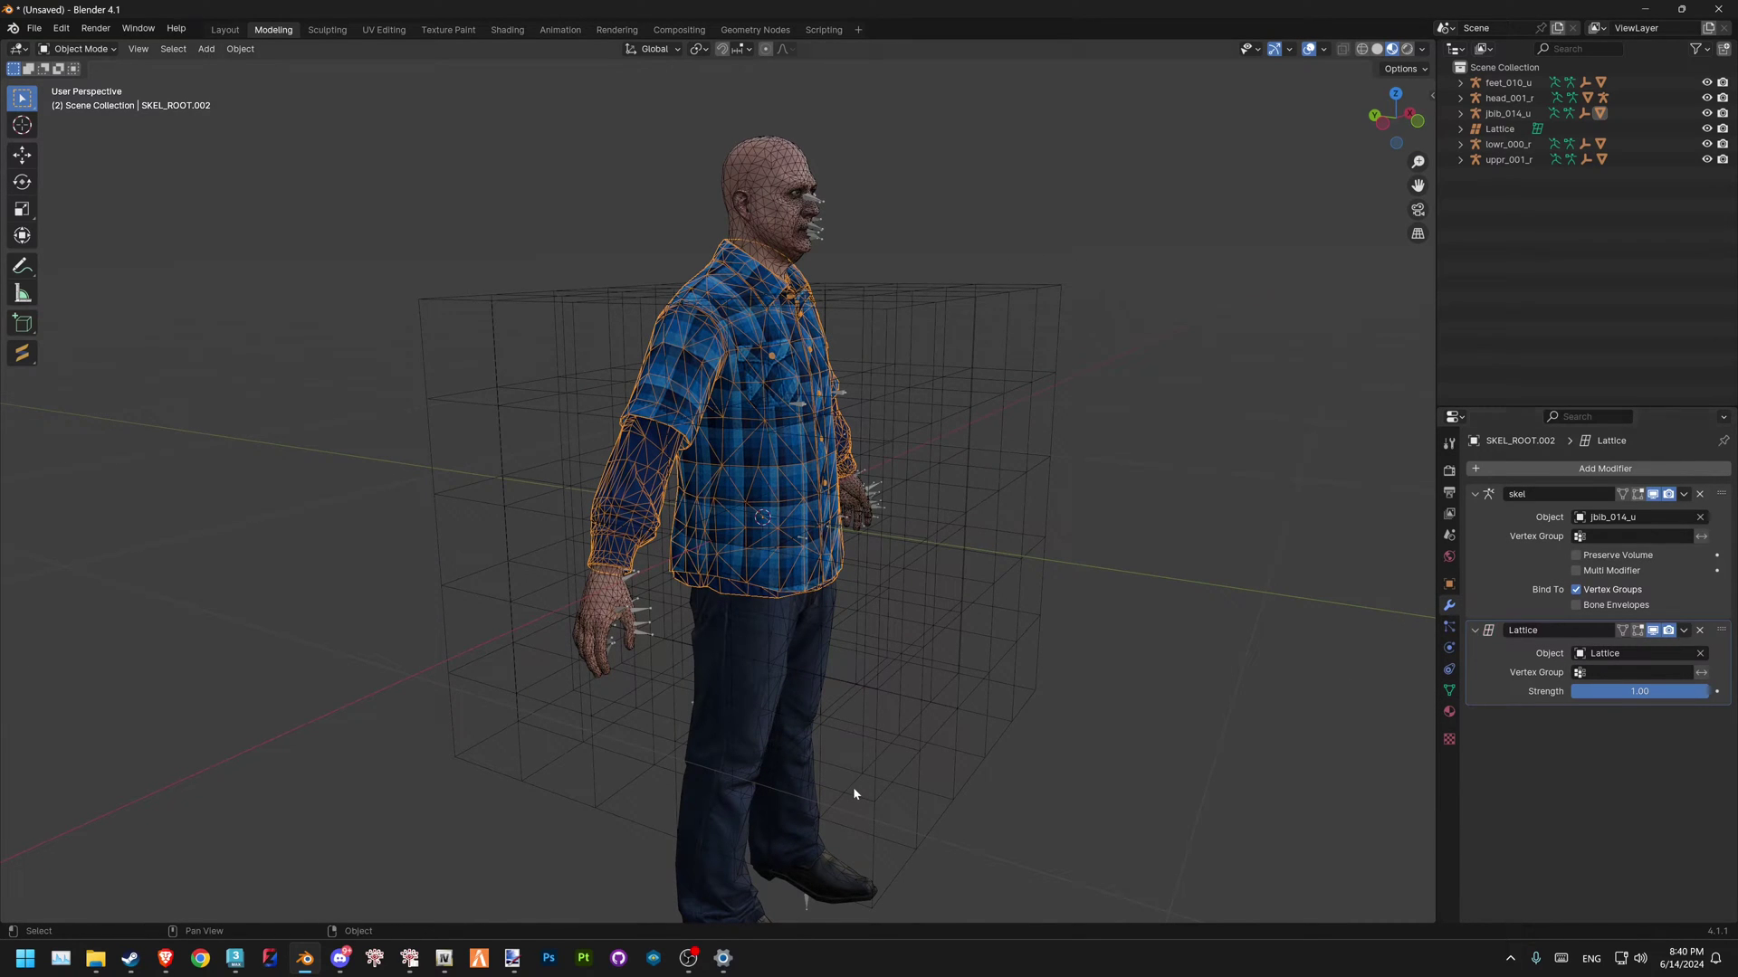
- Select the trousers mesh under lowr_000_r and add a Lattice deform modifier that targets the Lattice object
left_click(751, 647)
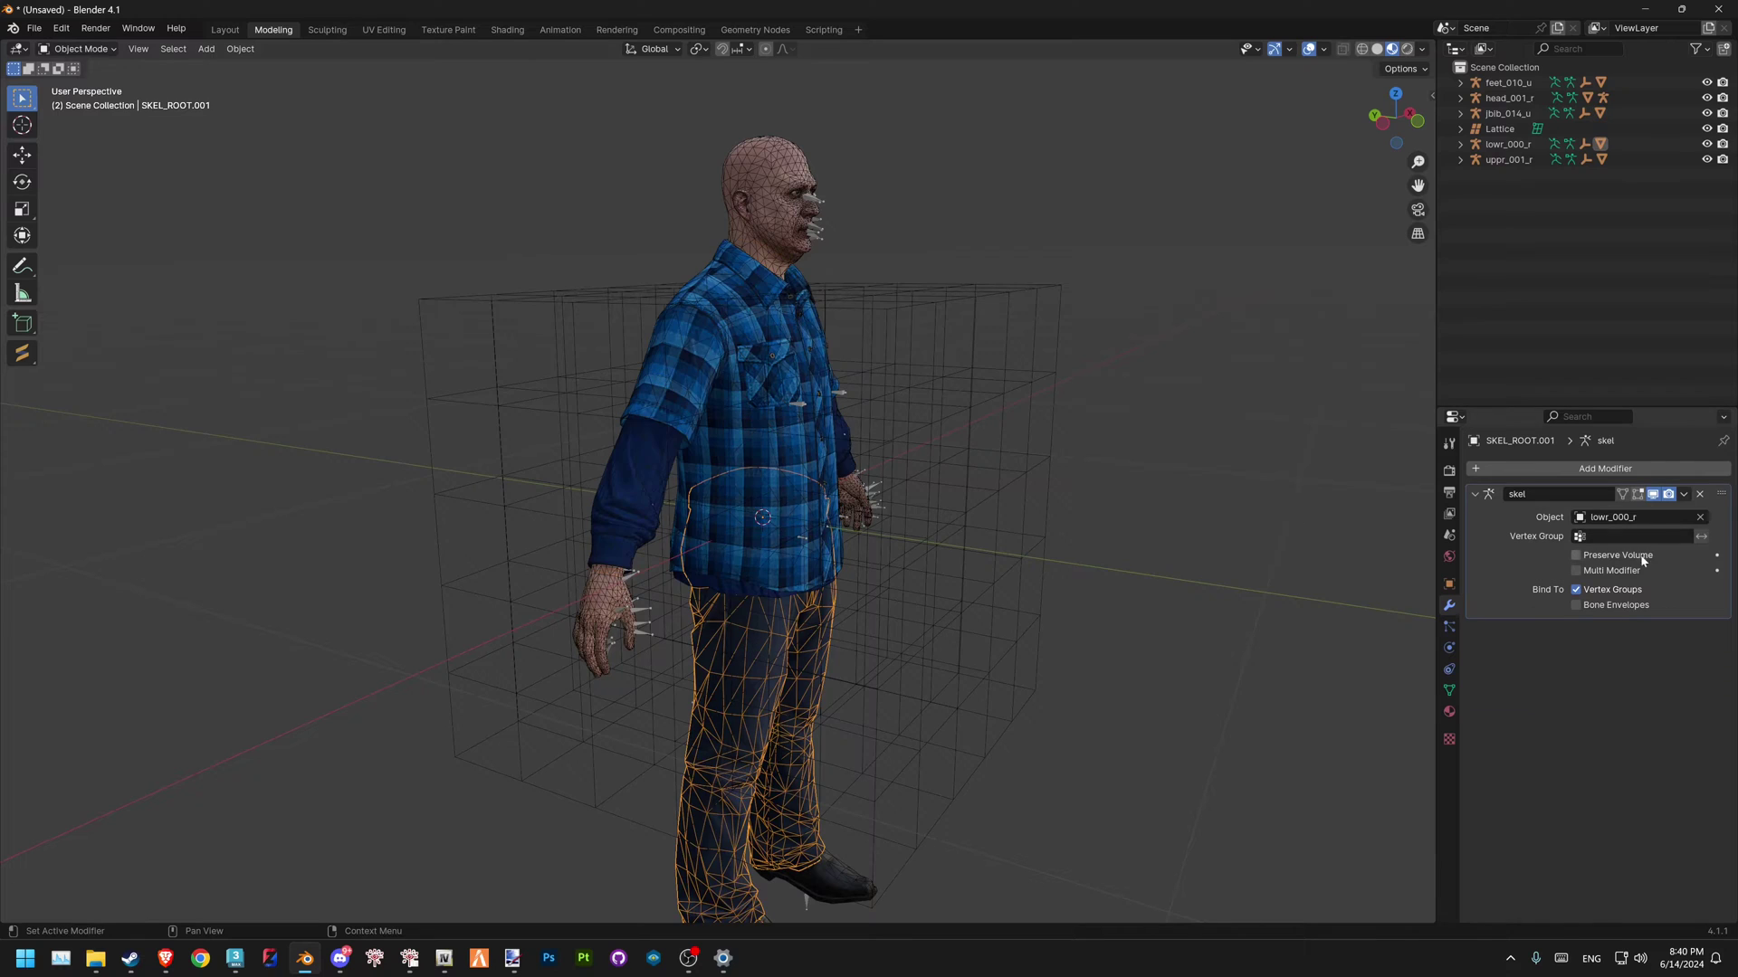
left_click(1543, 469)
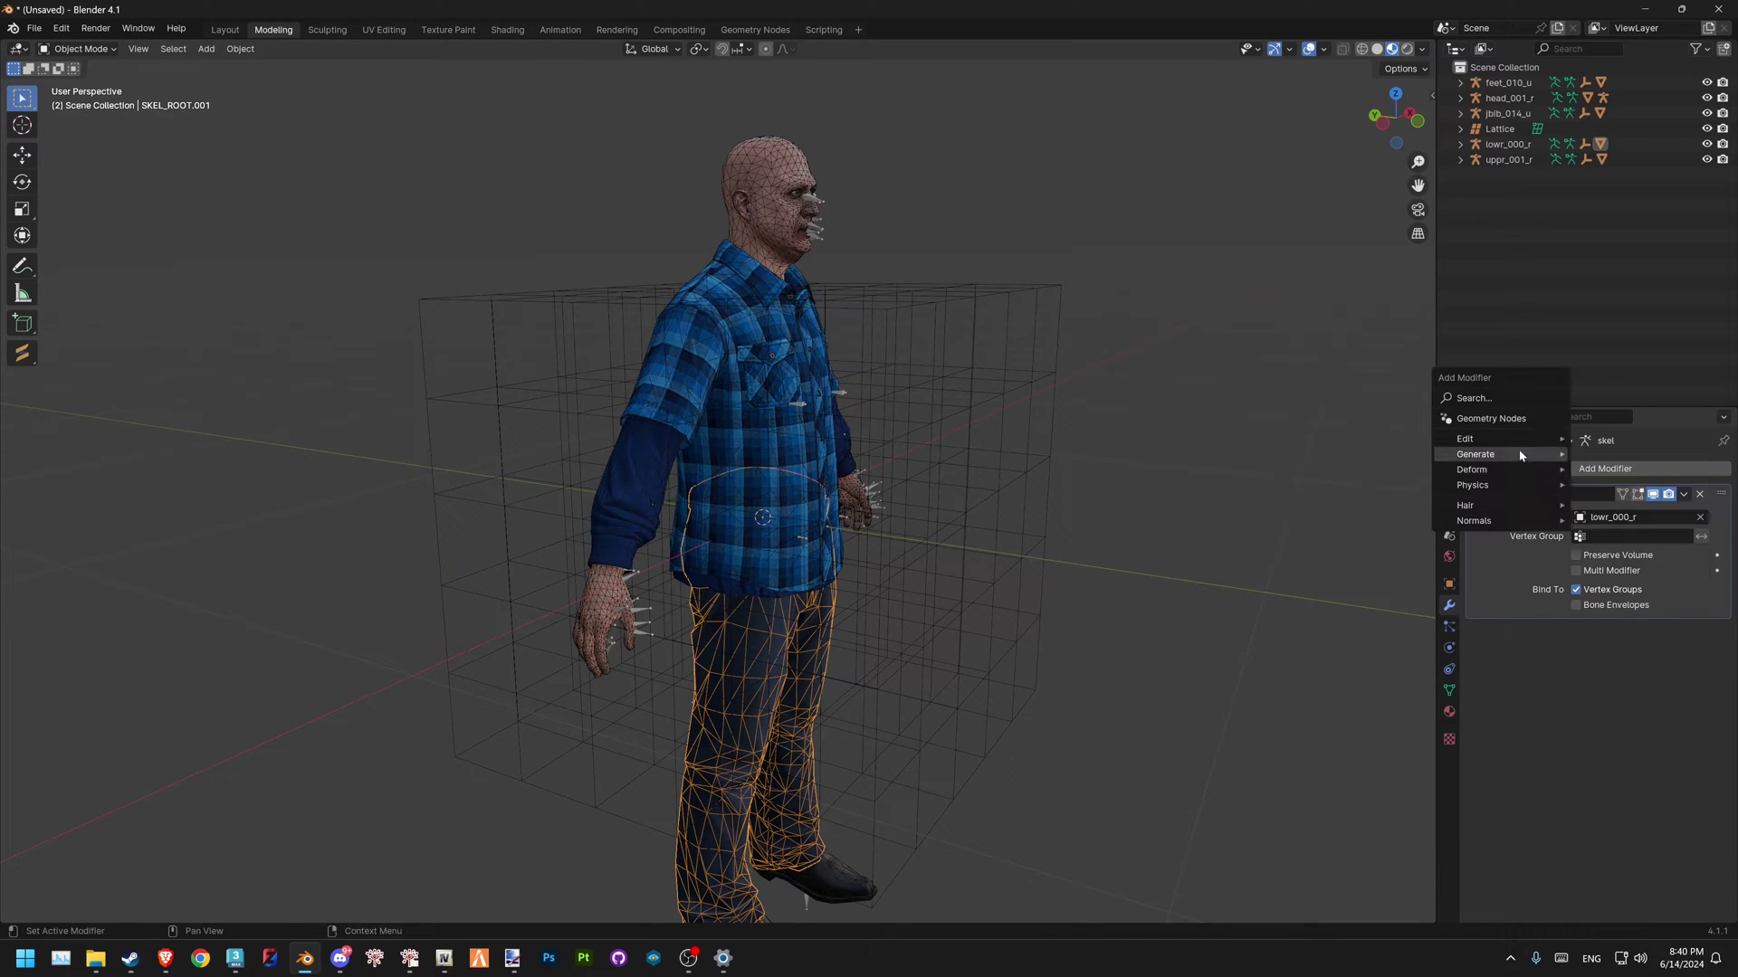
mouse_move(1530, 470)
left_click(1611, 562)
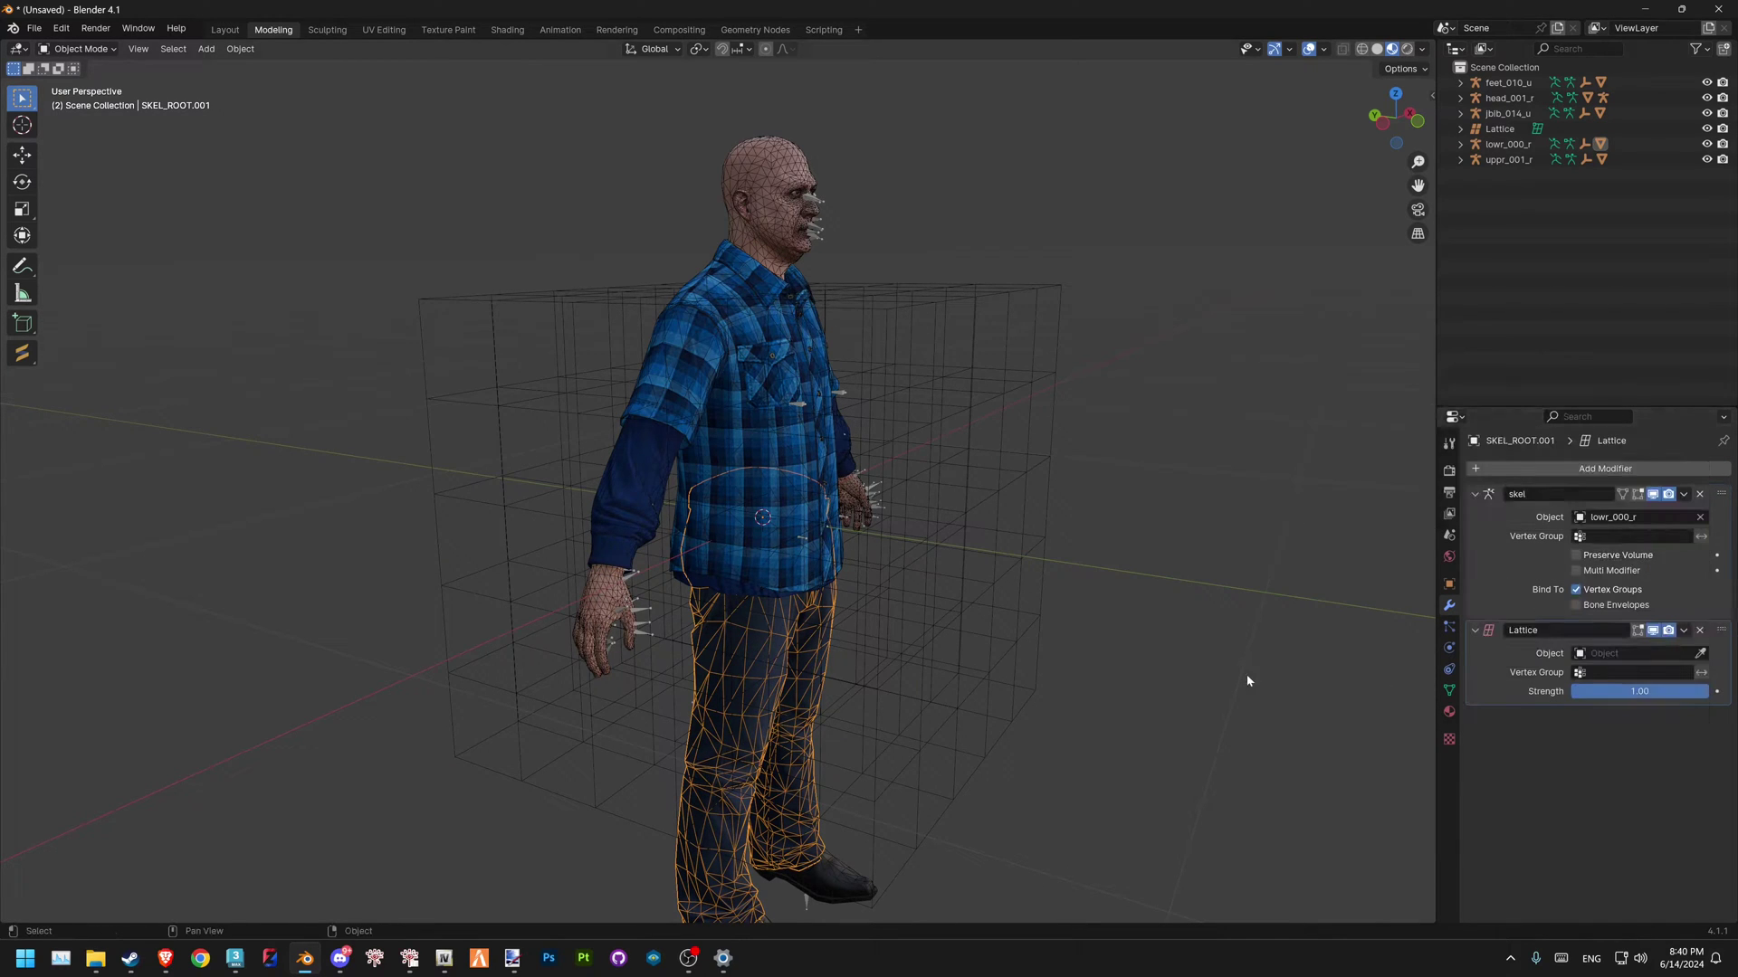
left_click(1628, 653)
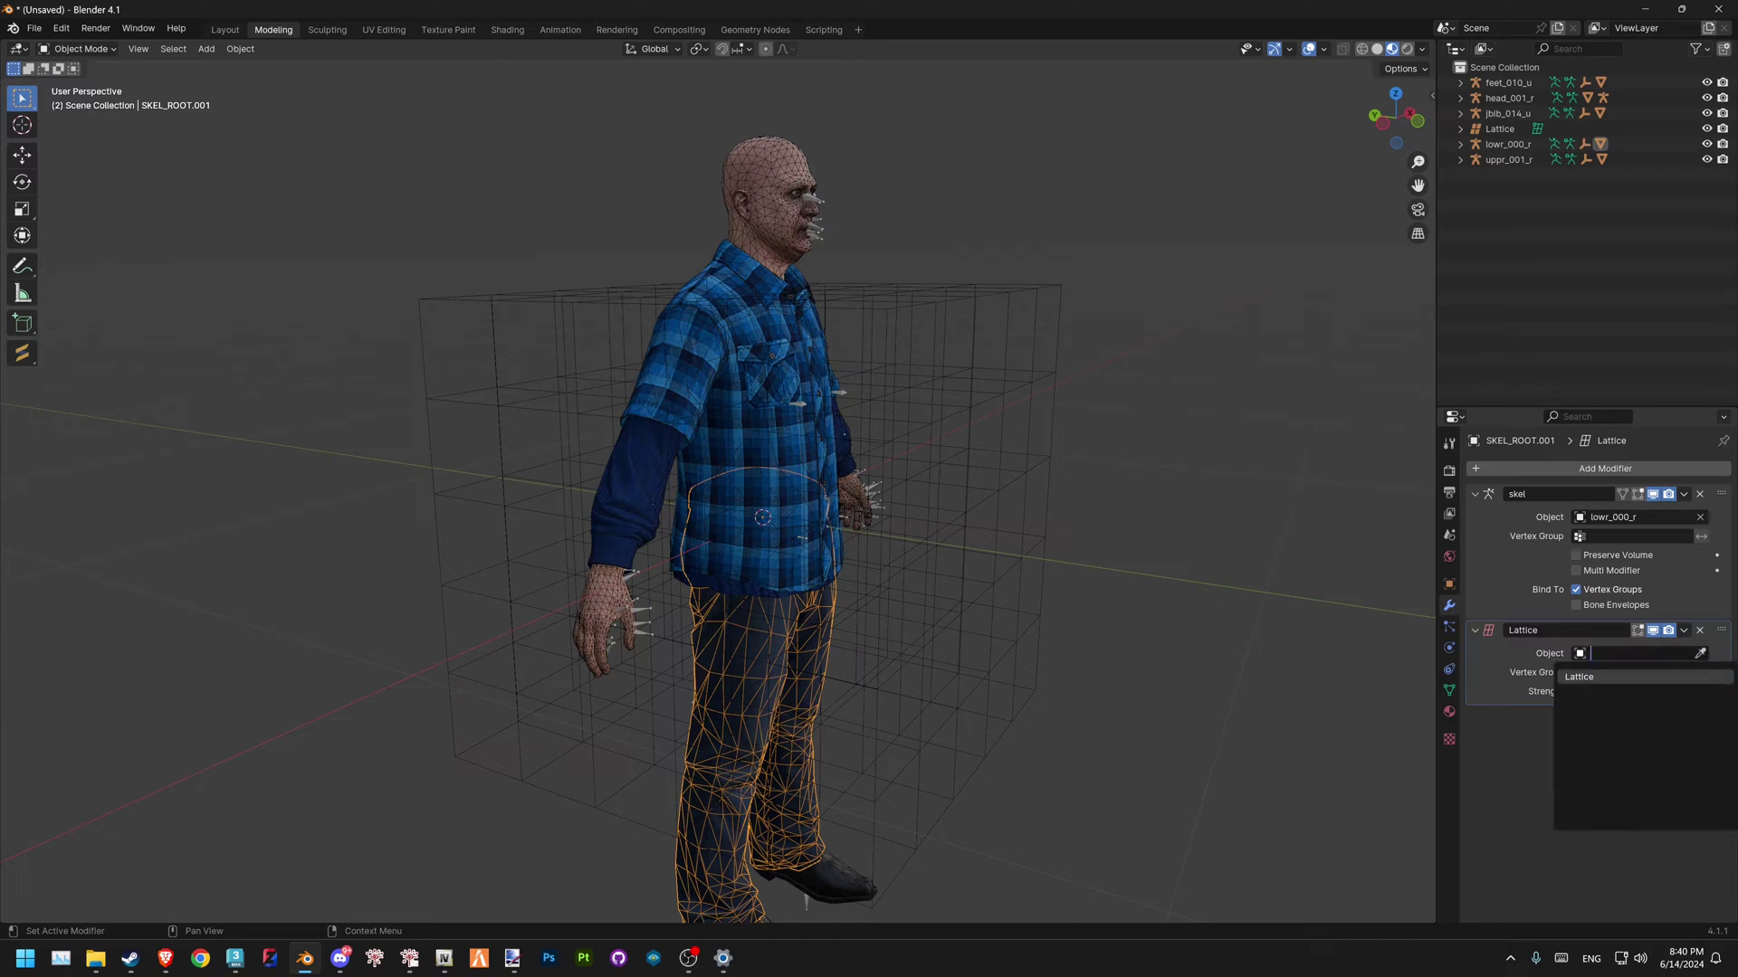
left_click(1629, 676)
middle_click_drag(918, 582, 877, 443)
left_click(857, 458)
scroll(850, 457, "up", 3)
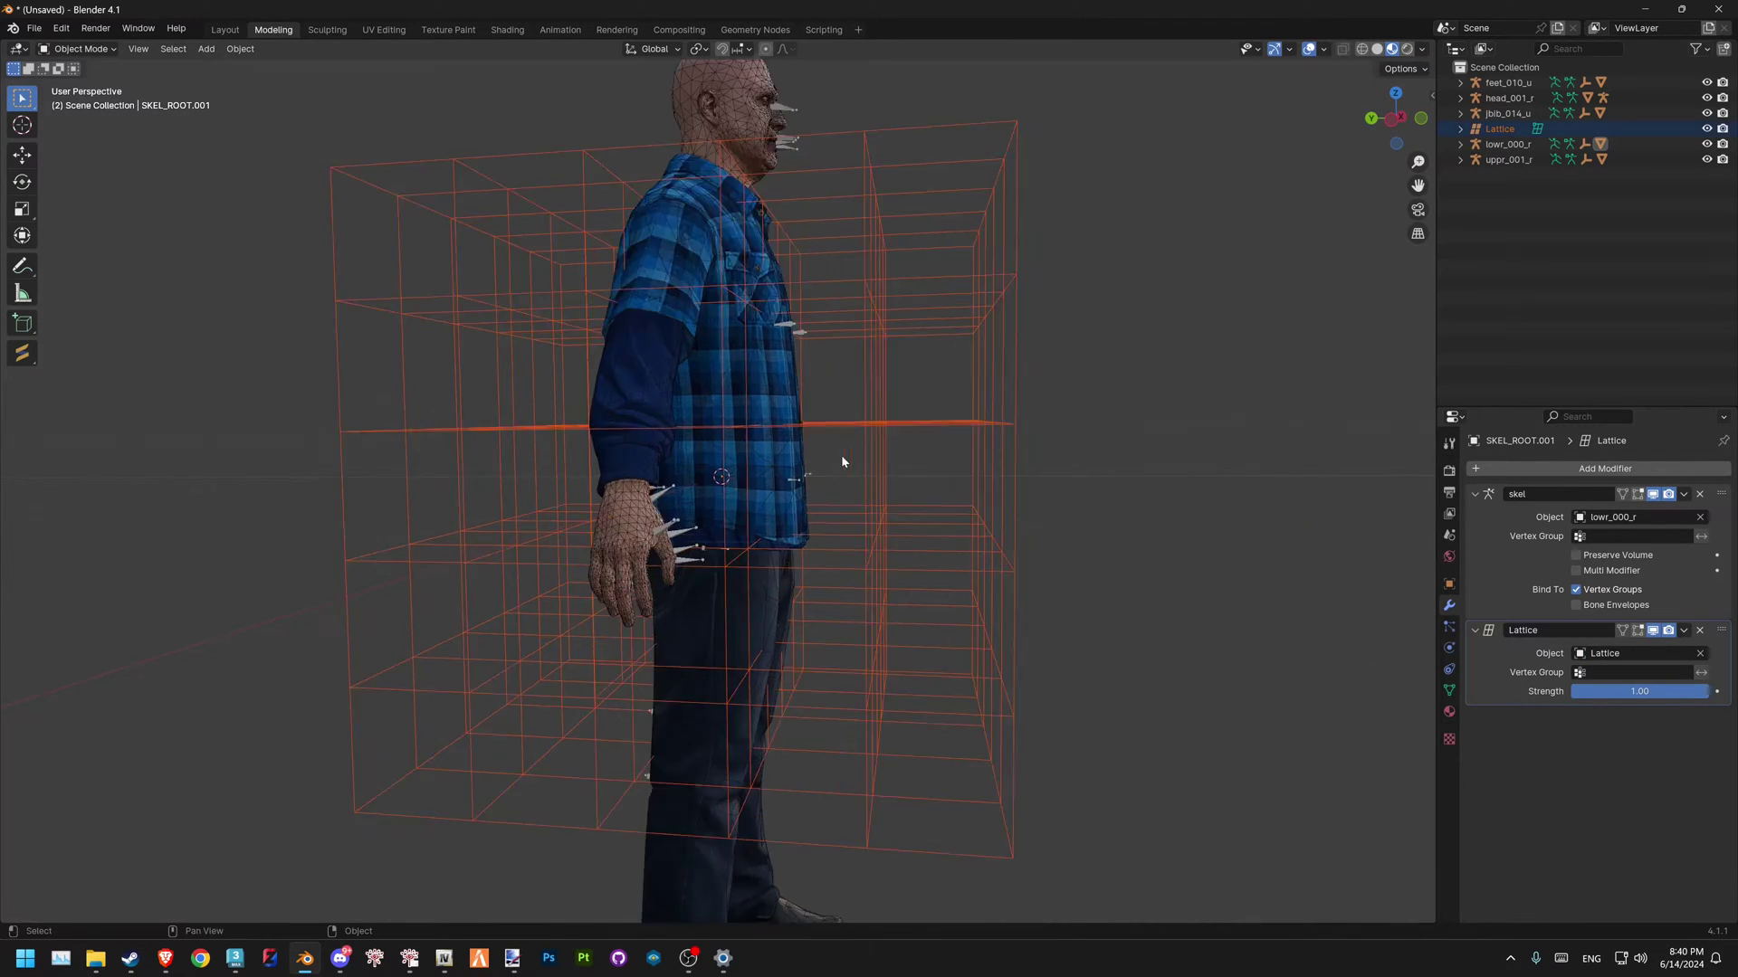
key("Tab")
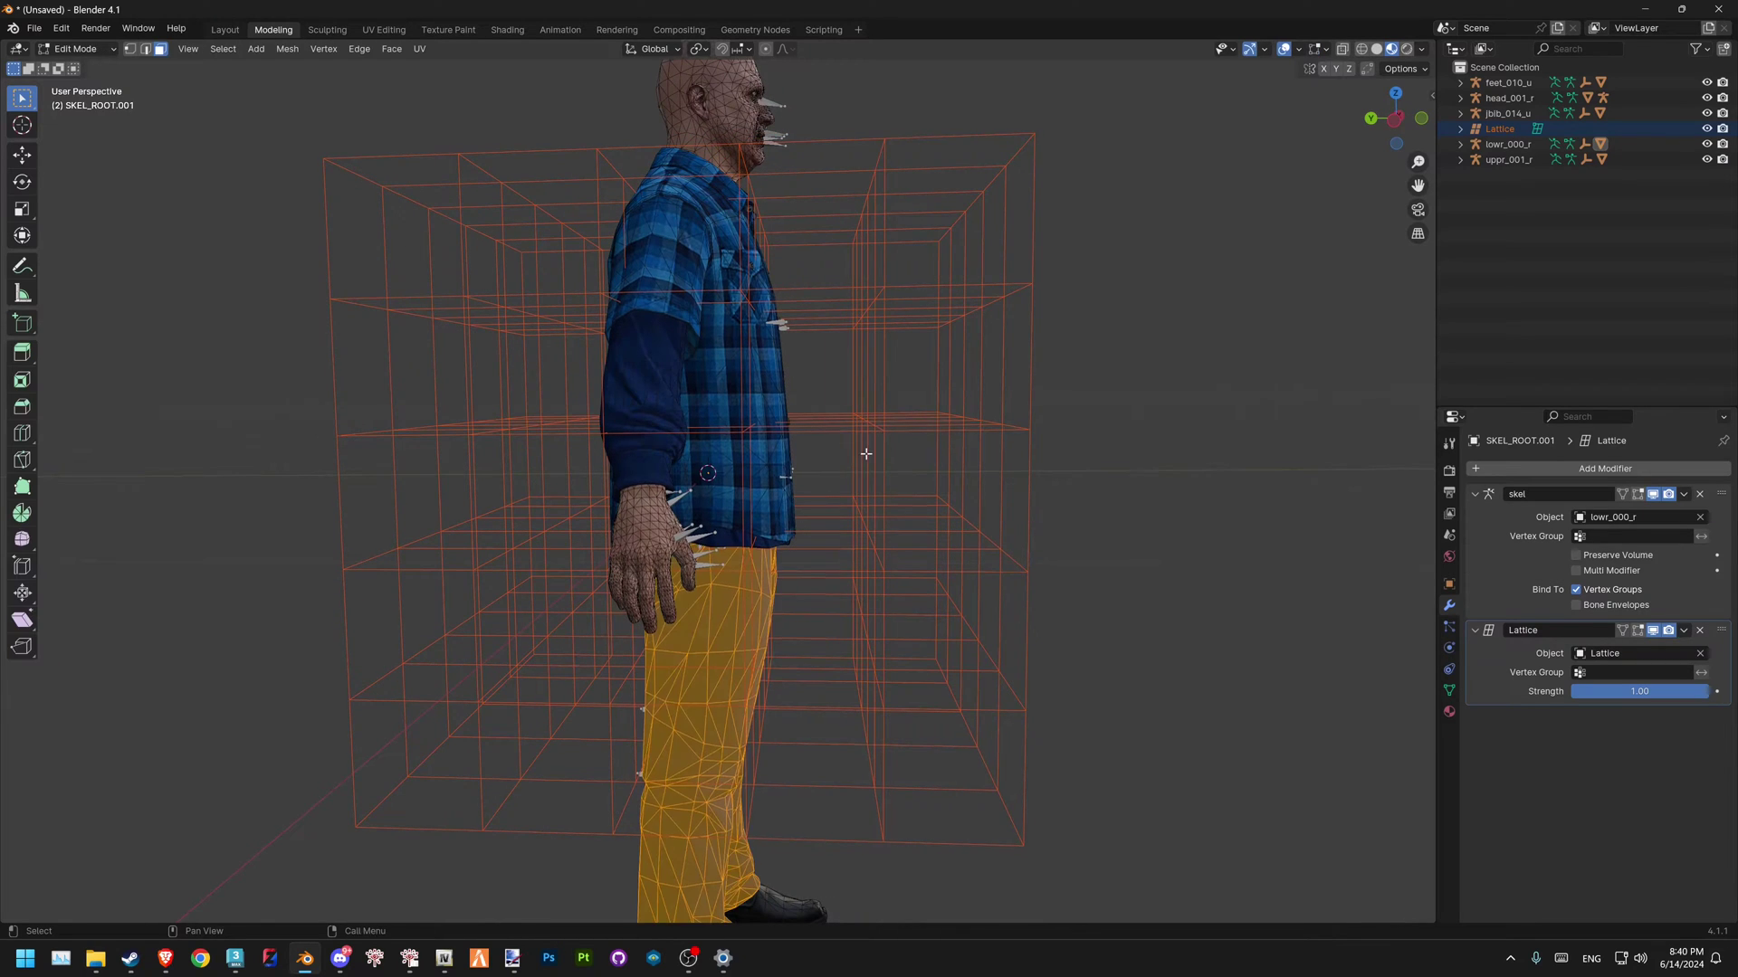
middle_click_drag(865, 454, 803, 404, "shift")
left_click_drag(760, 344, 1034, 415)
middle_click_drag(825, 419, 789, 443, "shift")
left_click_drag(764, 428, 975, 521)
key("Tab")
- Select the lattice's front points at belly height and move them about 0.15 m forward along the Y axis
left_click(865, 442)
key("Tab")
left_click_drag(743, 424, 896, 487)
key("g")
key("y")
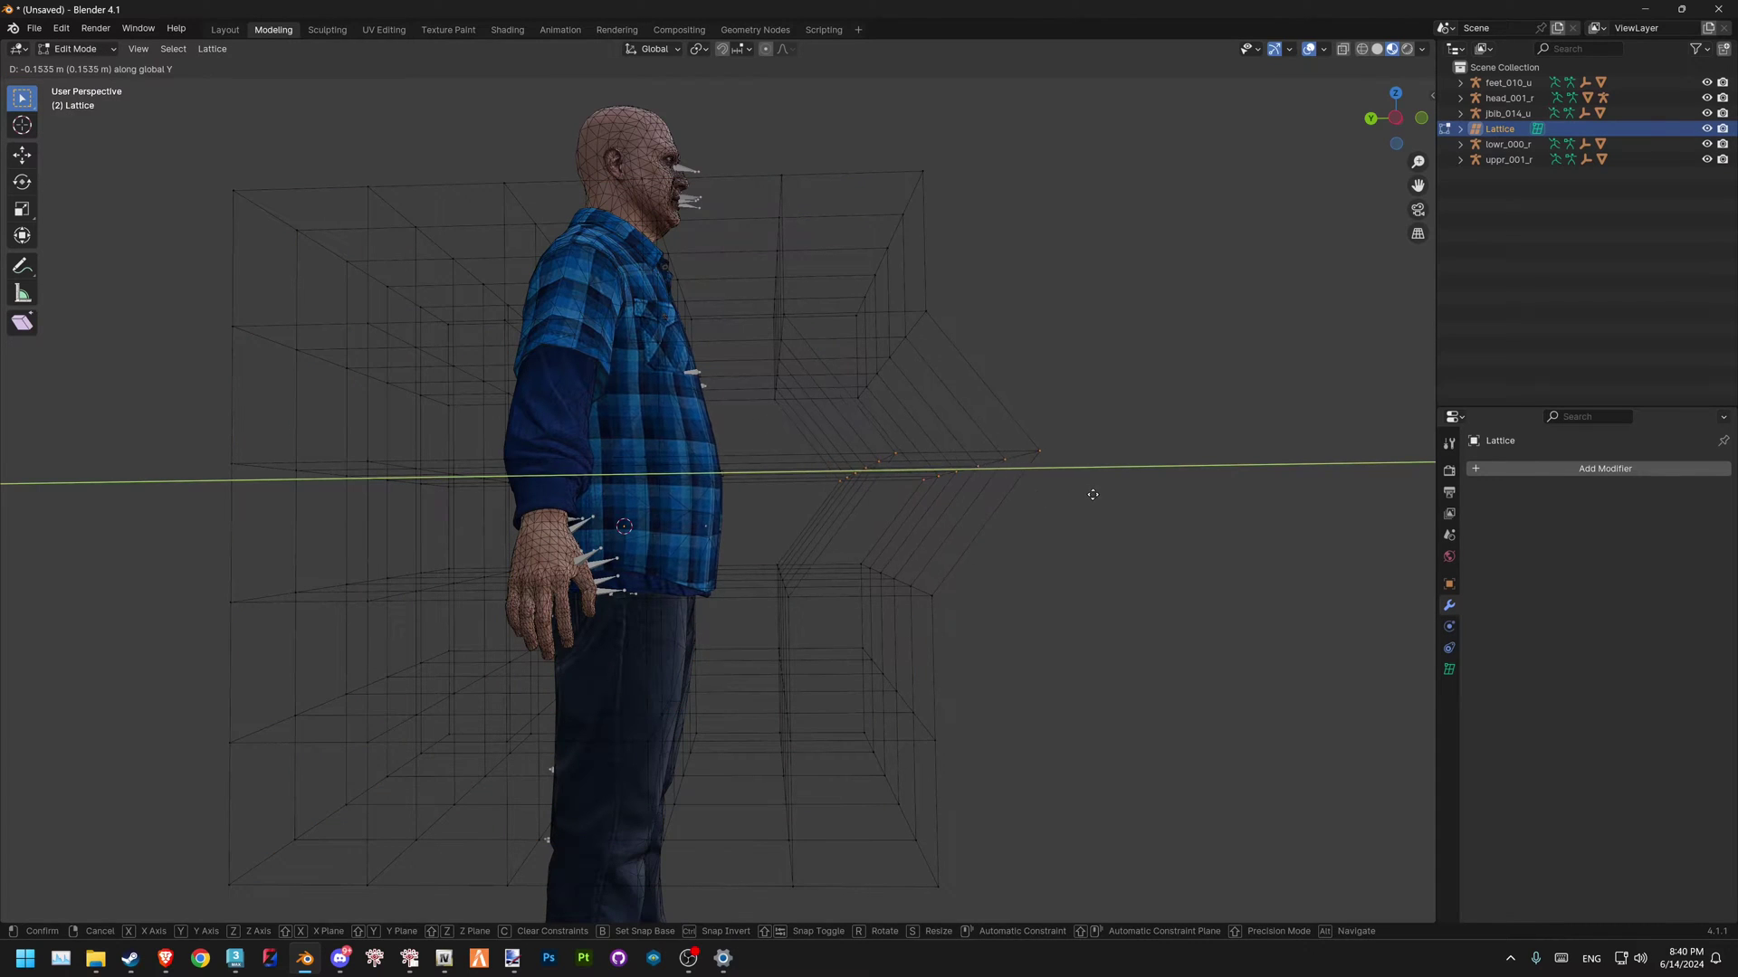
left_click(1089, 492)
- Move the next lower row of the lattice's front points forward along the Y axis
middle_click_drag(851, 539, 808, 445, "shift")
left_click_drag(725, 458, 951, 530)
key("g")
key("y")
left_click(722, 442)
- Move the lattice point at chest height, just behind the front layer, about 0.09 m forward along the Y axis
middle_click_drag(722, 442, 760, 325)
left_click(855, 353)
key("g")
key("y")
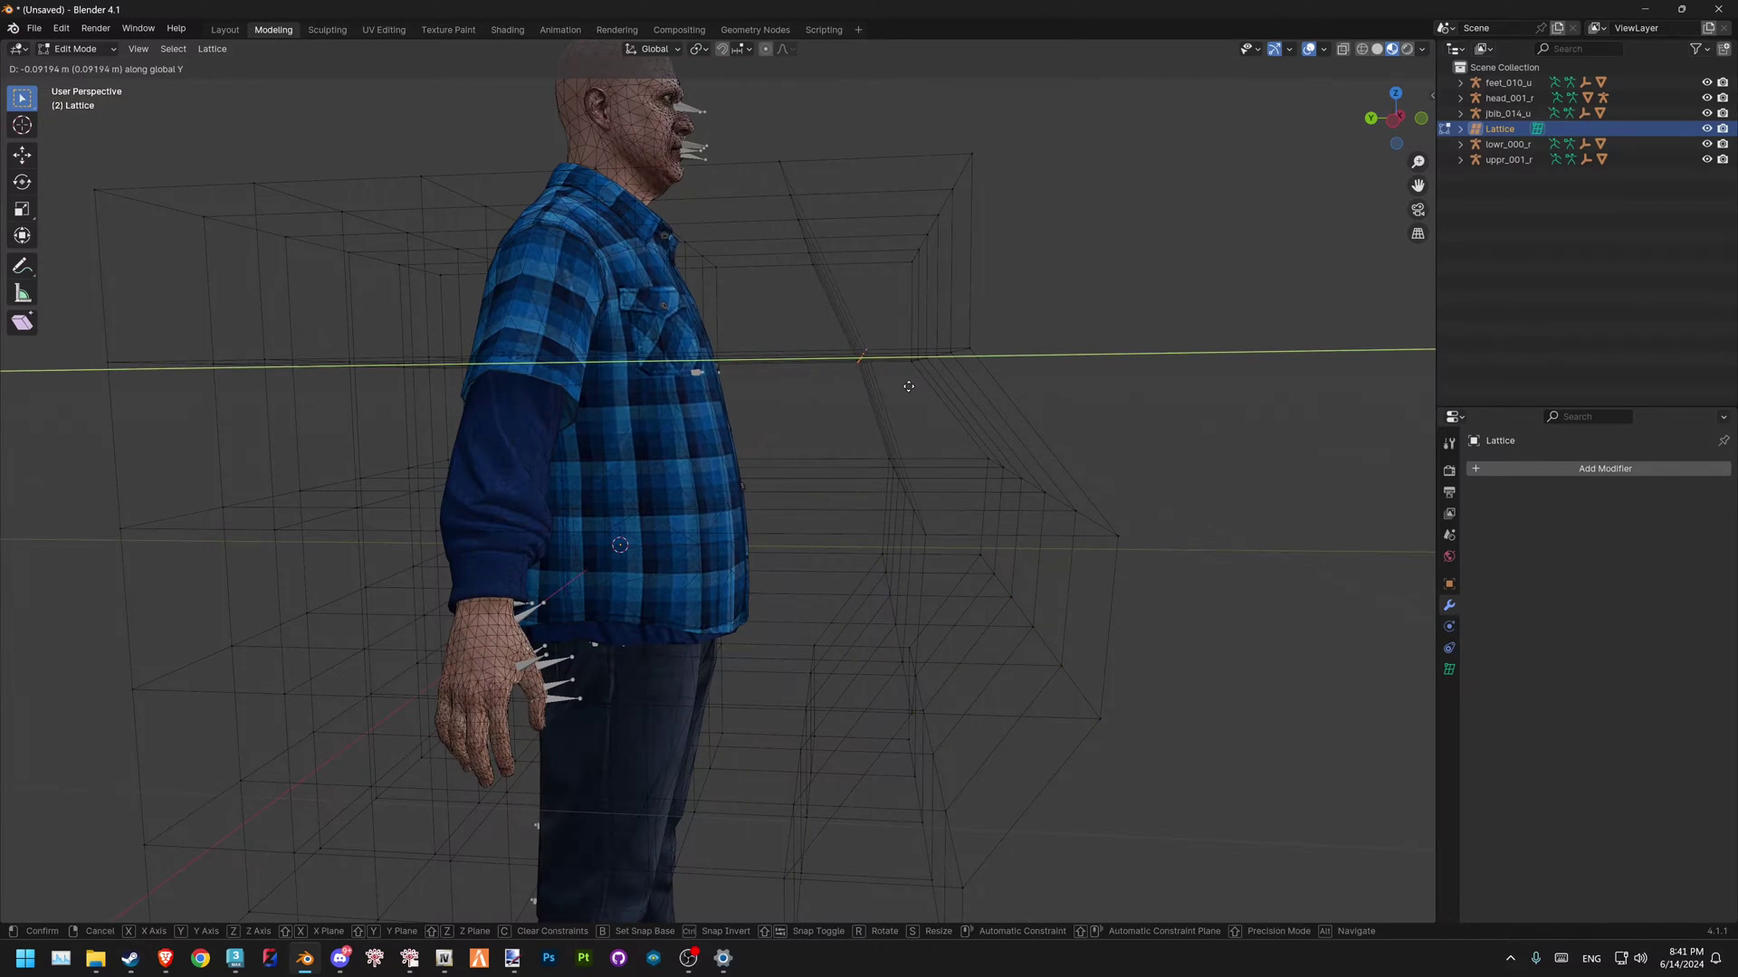
left_click(910, 386)
- Move the lattice point beside the character's hand along the Y axis and return to Object Mode
middle_click_drag(910, 386, 677, 704)
left_click_drag(672, 746, 722, 704)
middle_click_drag(722, 704, 708, 732)
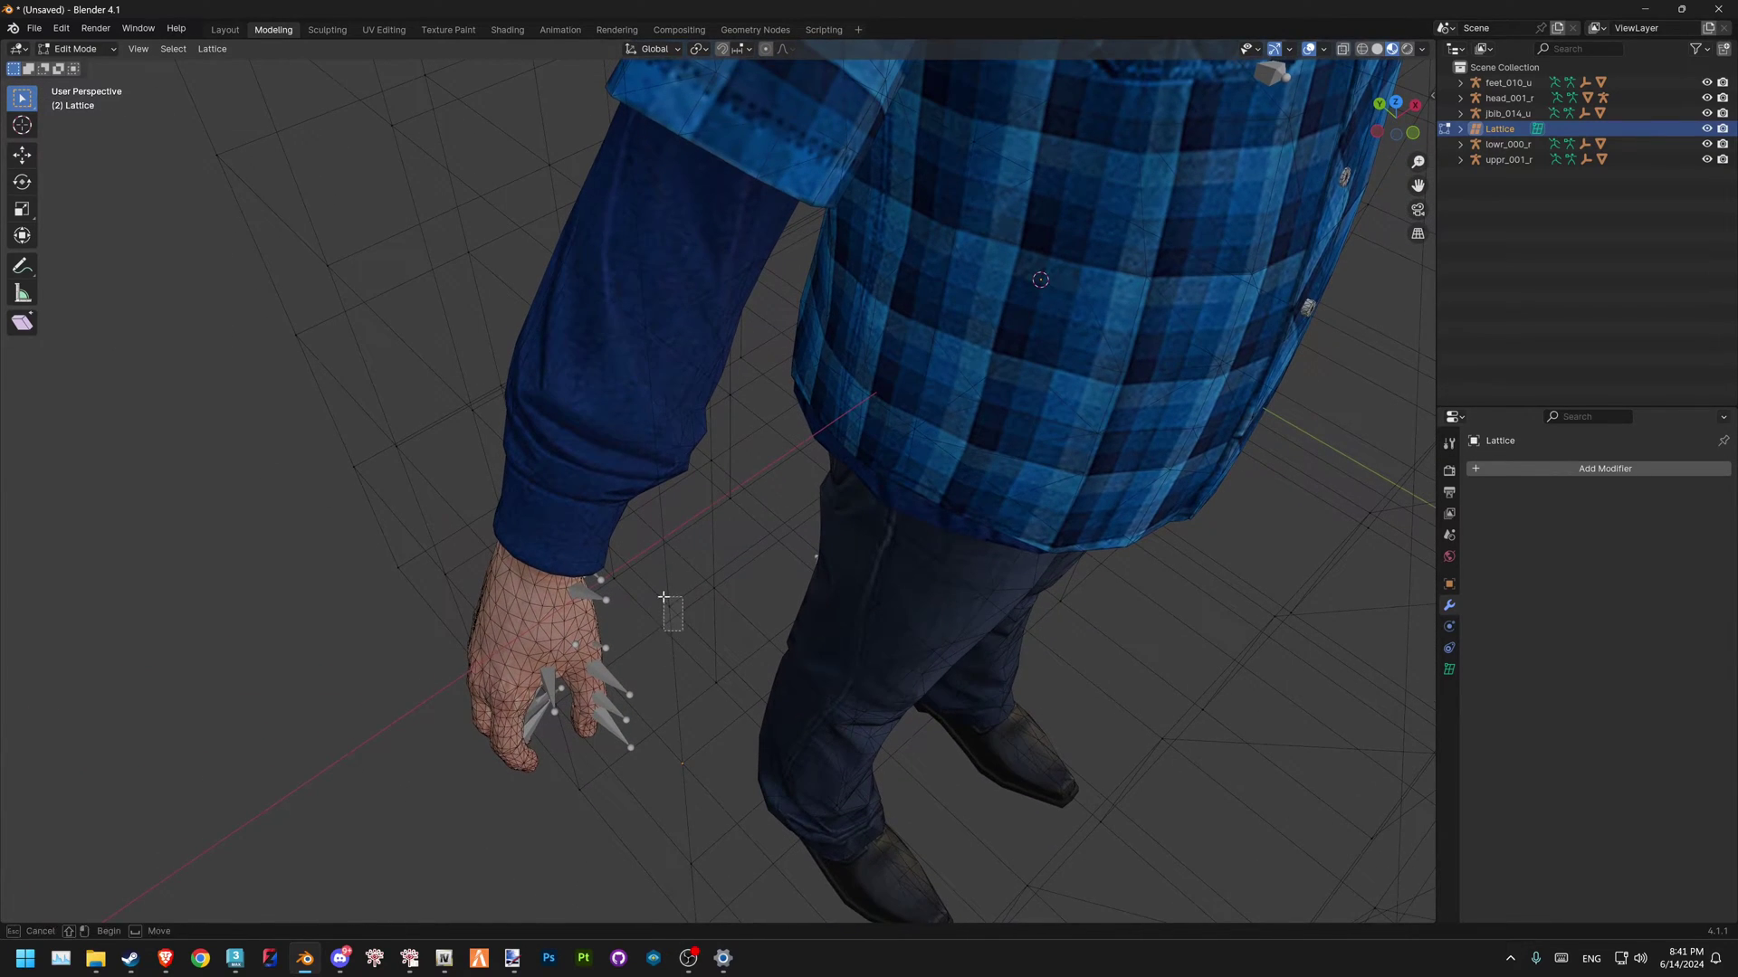
middle_click_drag(663, 597, 670, 429)
key("g")
key("y")
left_click(599, 446)
key("Tab")
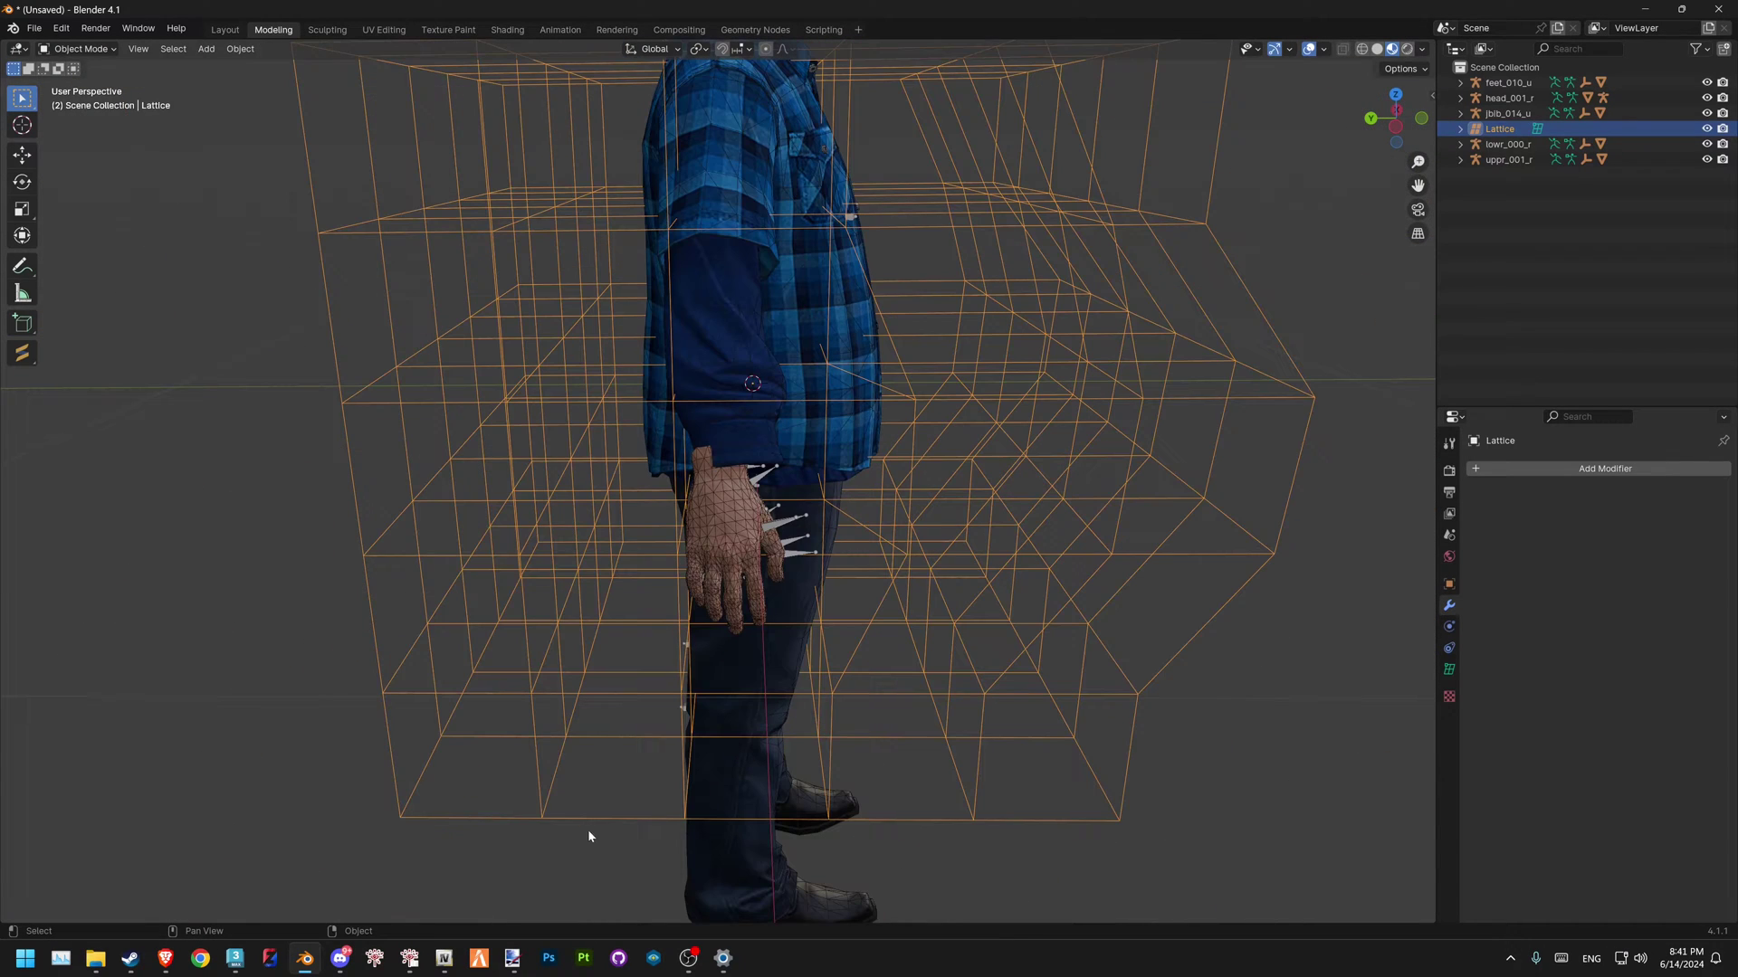
- Select the hands mesh under uppr_001_r and add a Lattice deform modifier with the Lattice as its target object
left_click(590, 841)
left_click(726, 530)
middle_click_drag(726, 530, 1050, 493)
left_click(1581, 471)
mouse_move(1581, 474)
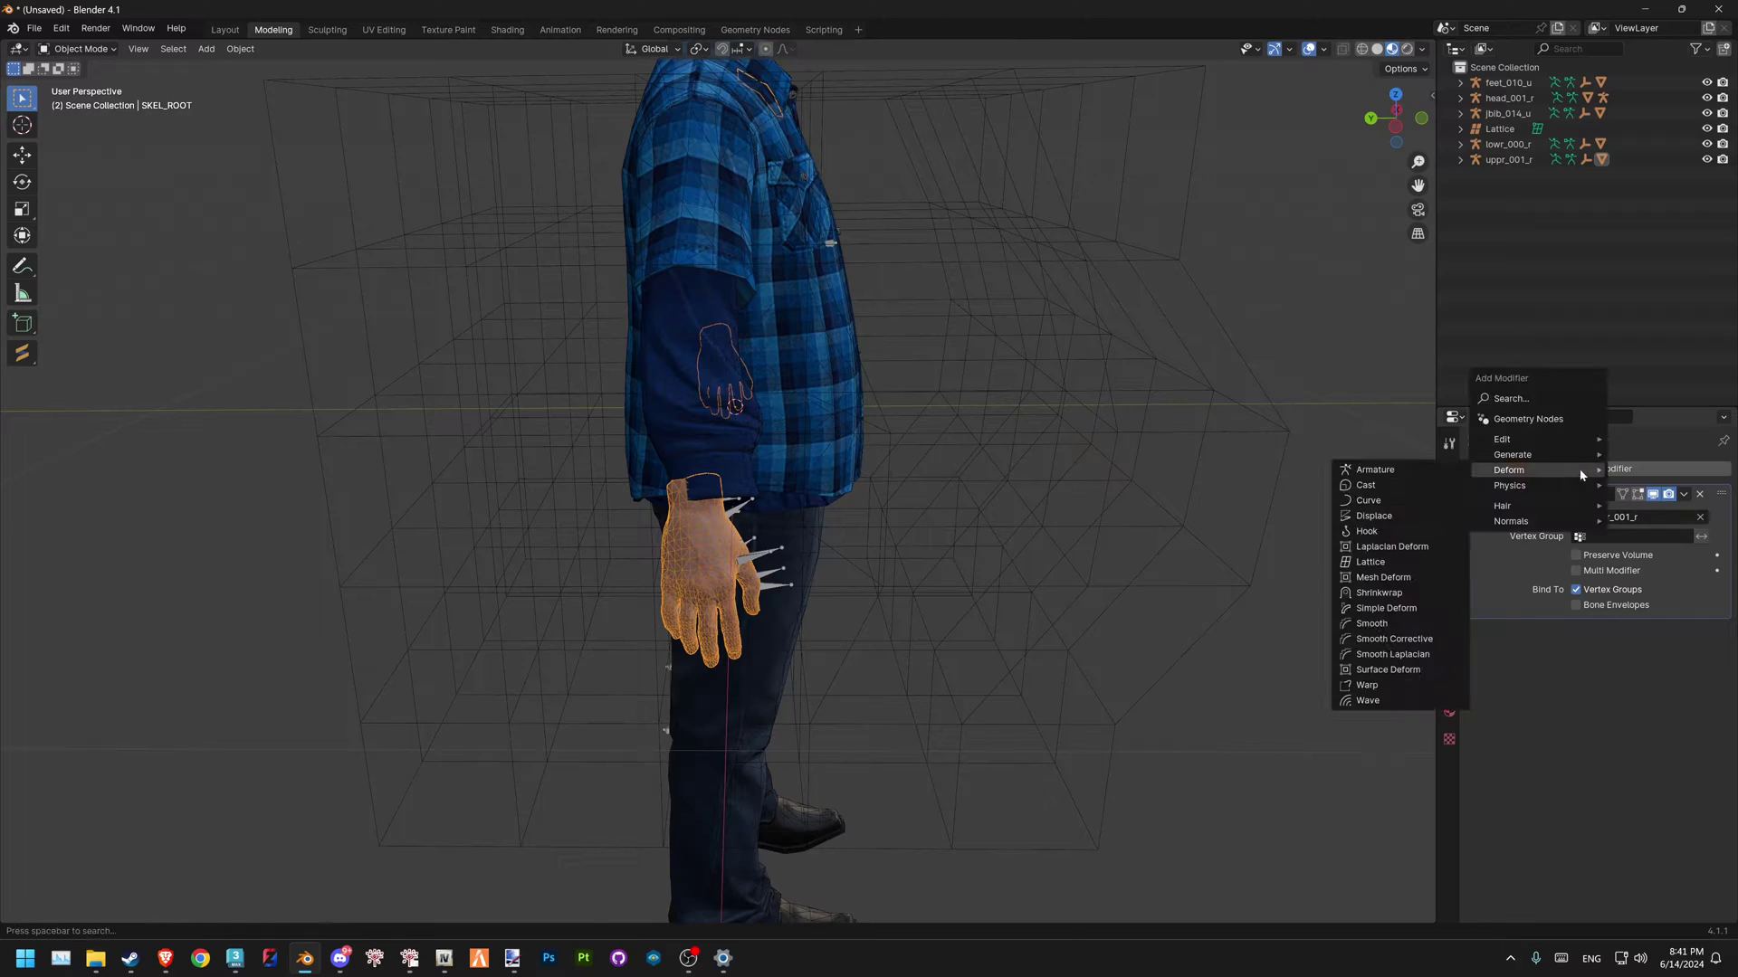
left_click(1391, 571)
left_click(1699, 653)
left_click(1132, 424)
- Examine how the lattice affects the hand and the rest of the character, up close and from a distance
scroll(704, 530, "up", 6)
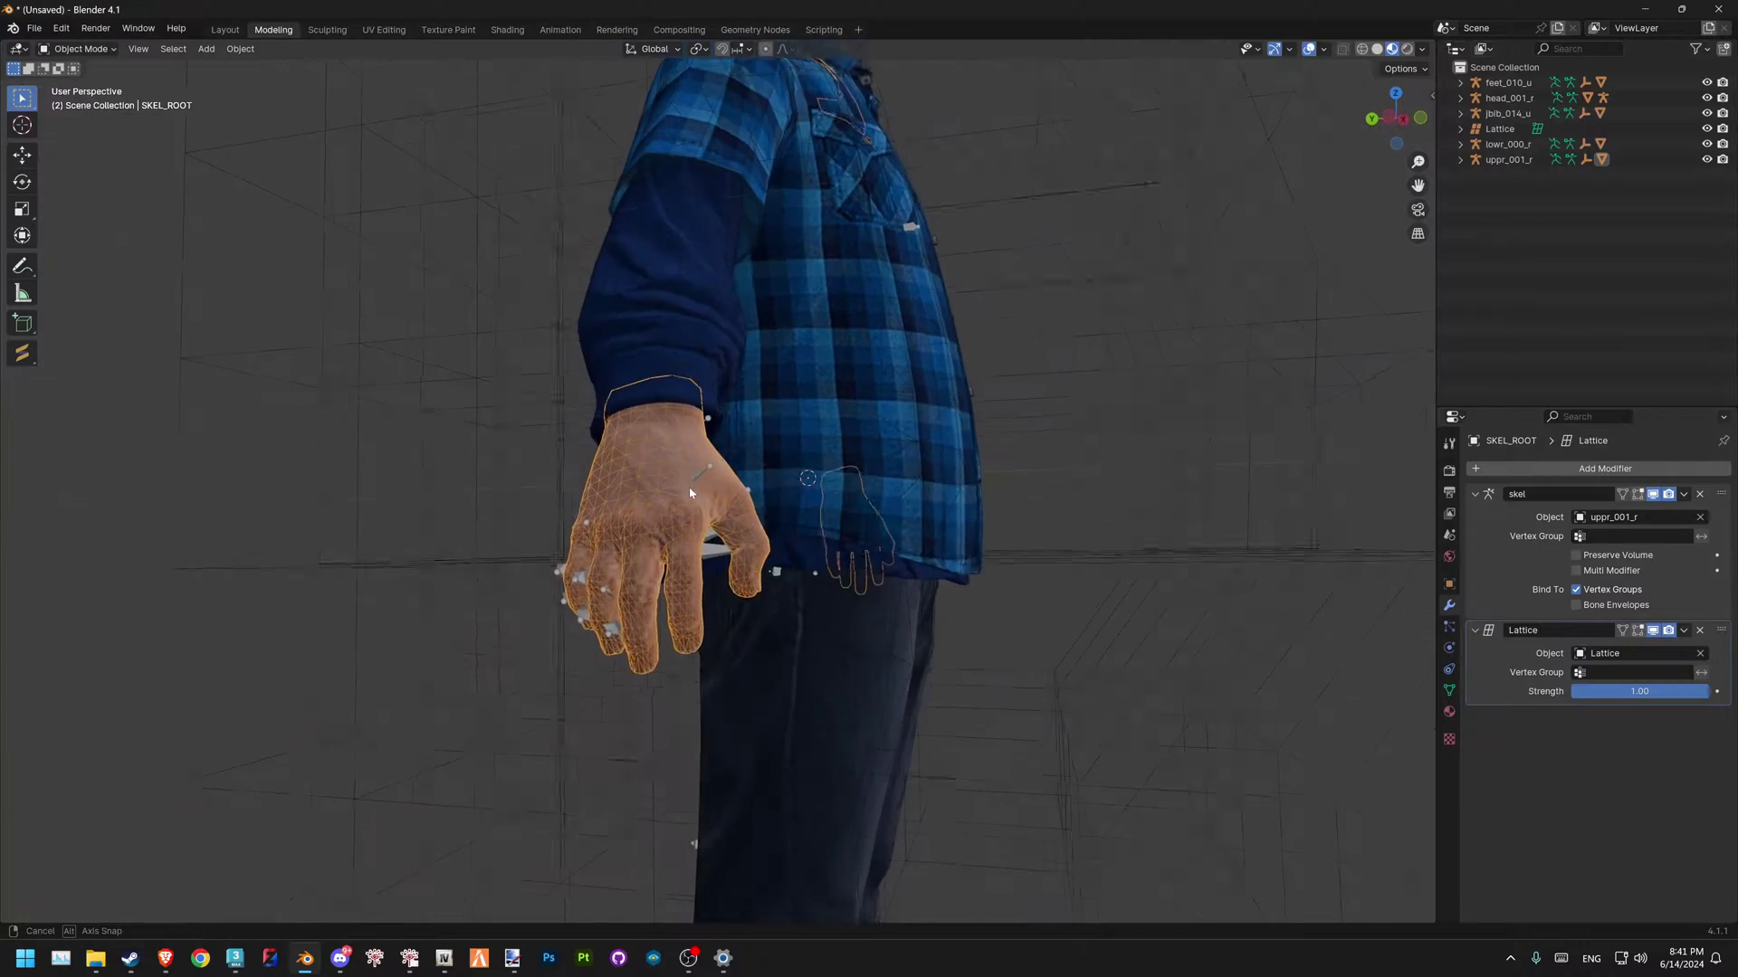
scroll(695, 517, "down", 10)
key("Tab")
key("Tab")
scroll(782, 338, "up", 5)
middle_click_drag(811, 326, 751, 529)
scroll(701, 469, "down", 1)
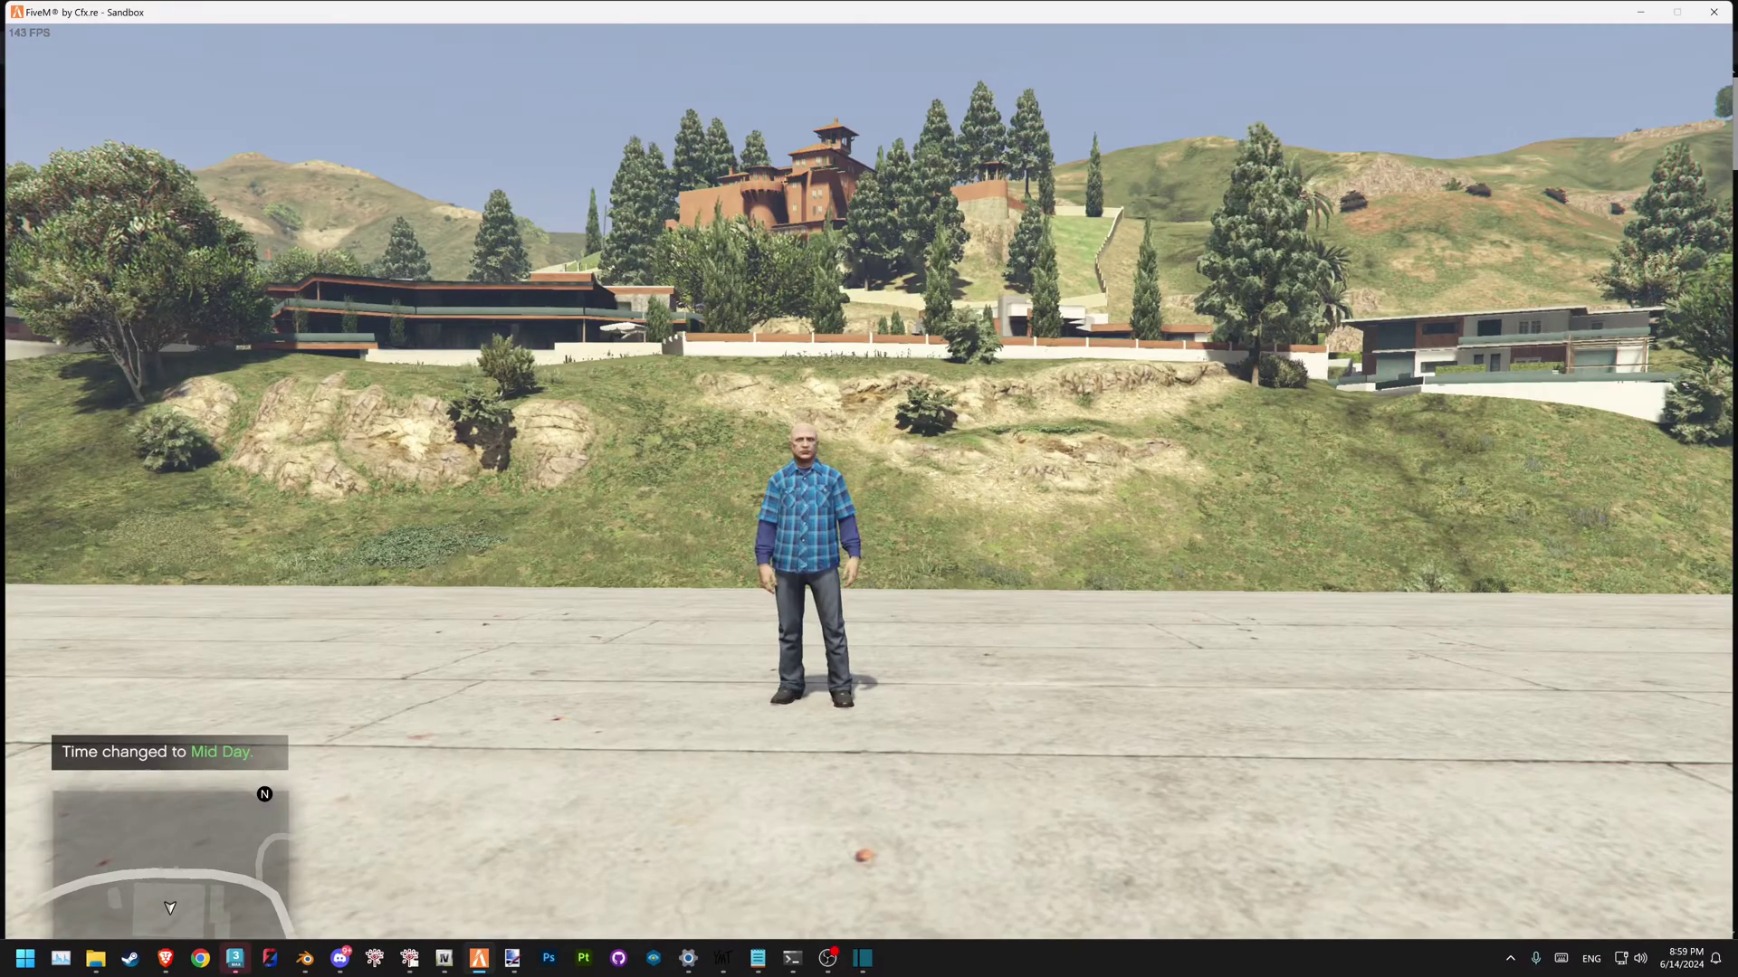
key("s")
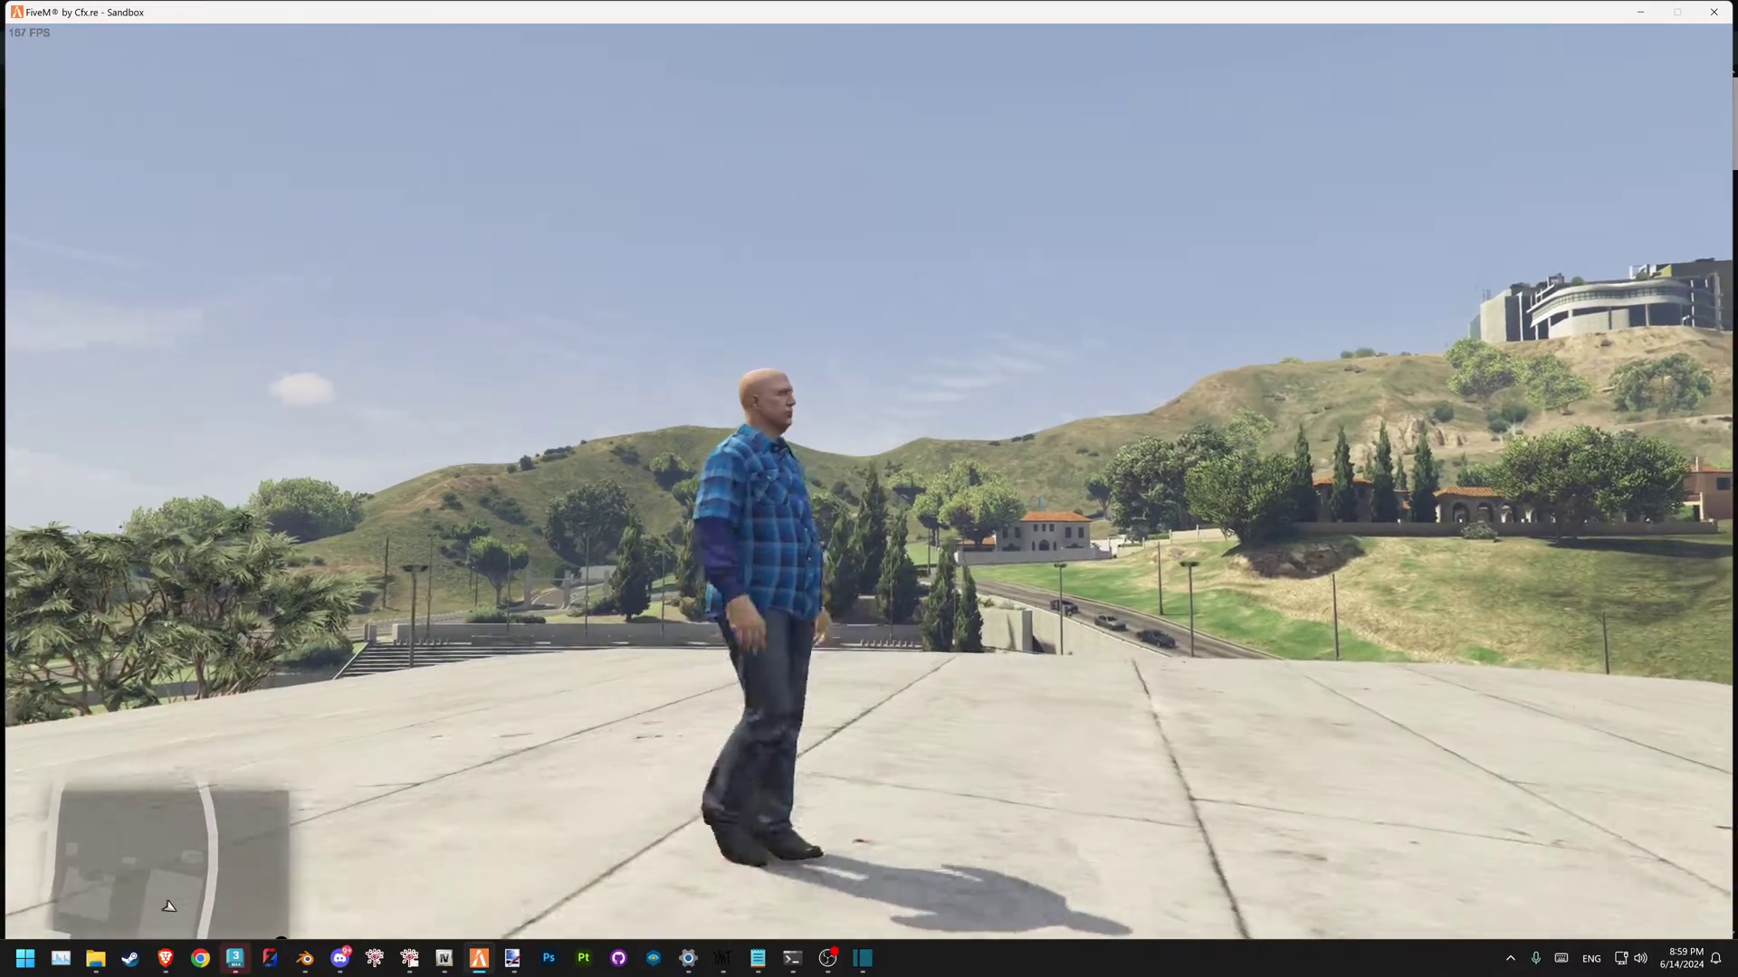
key("w")
key("space")
key("d")
key("a")
key("w")
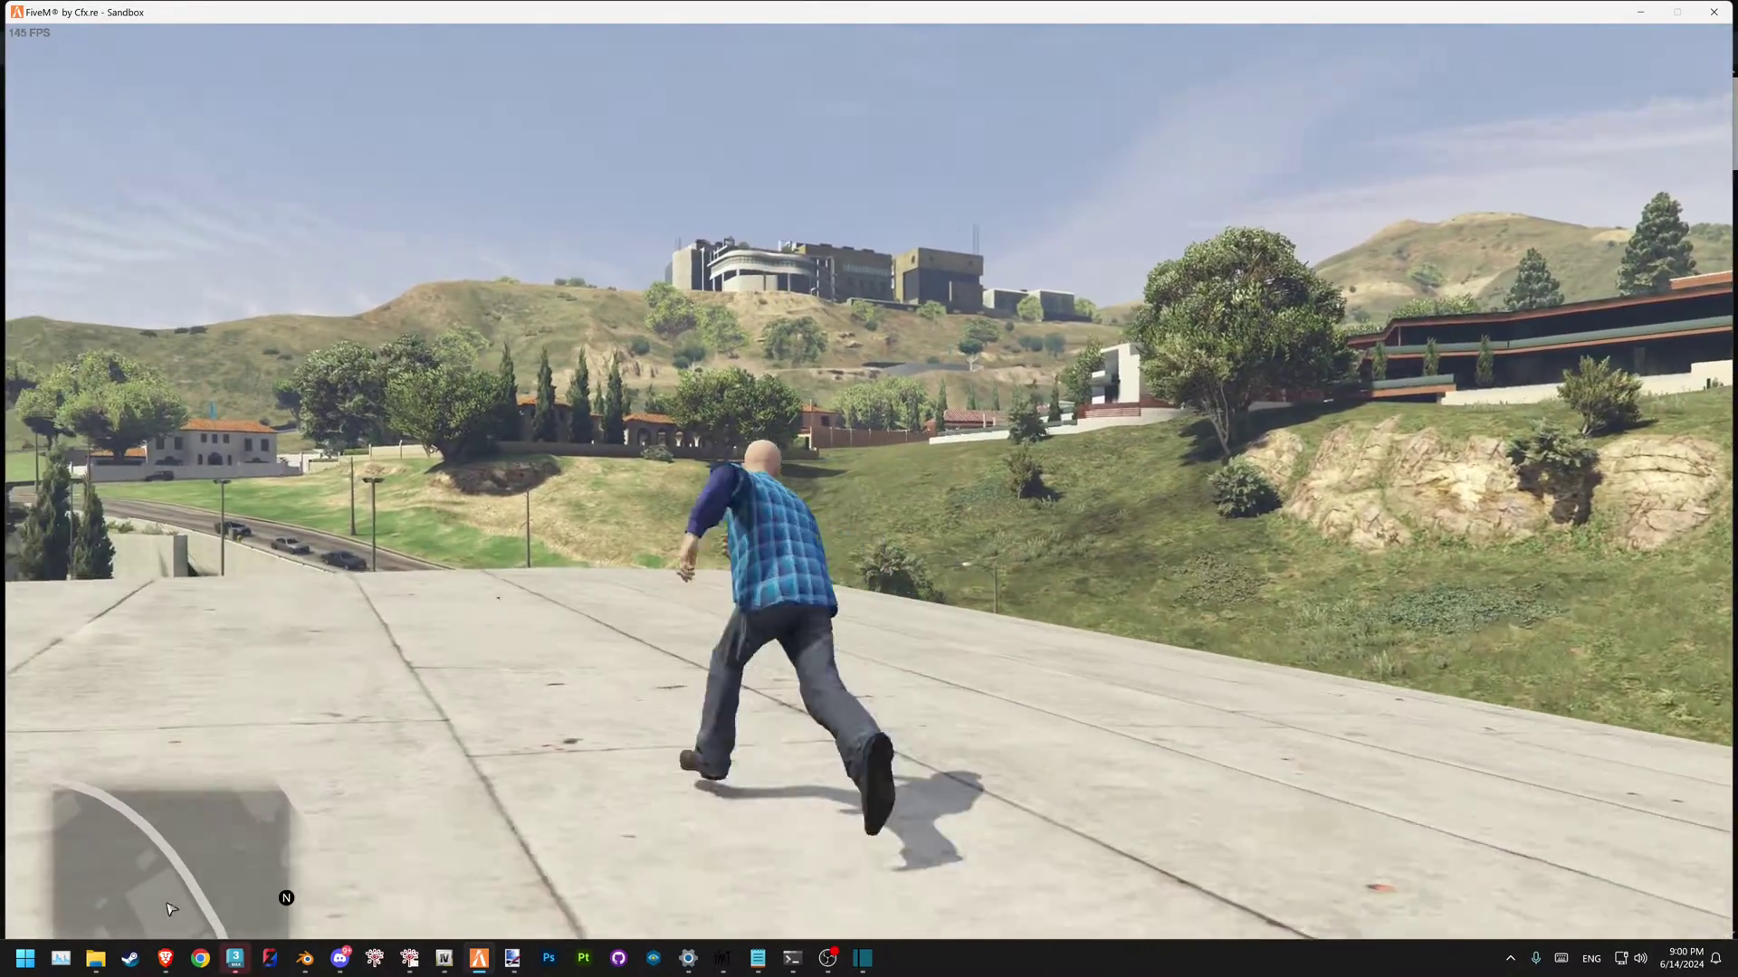
key("s")
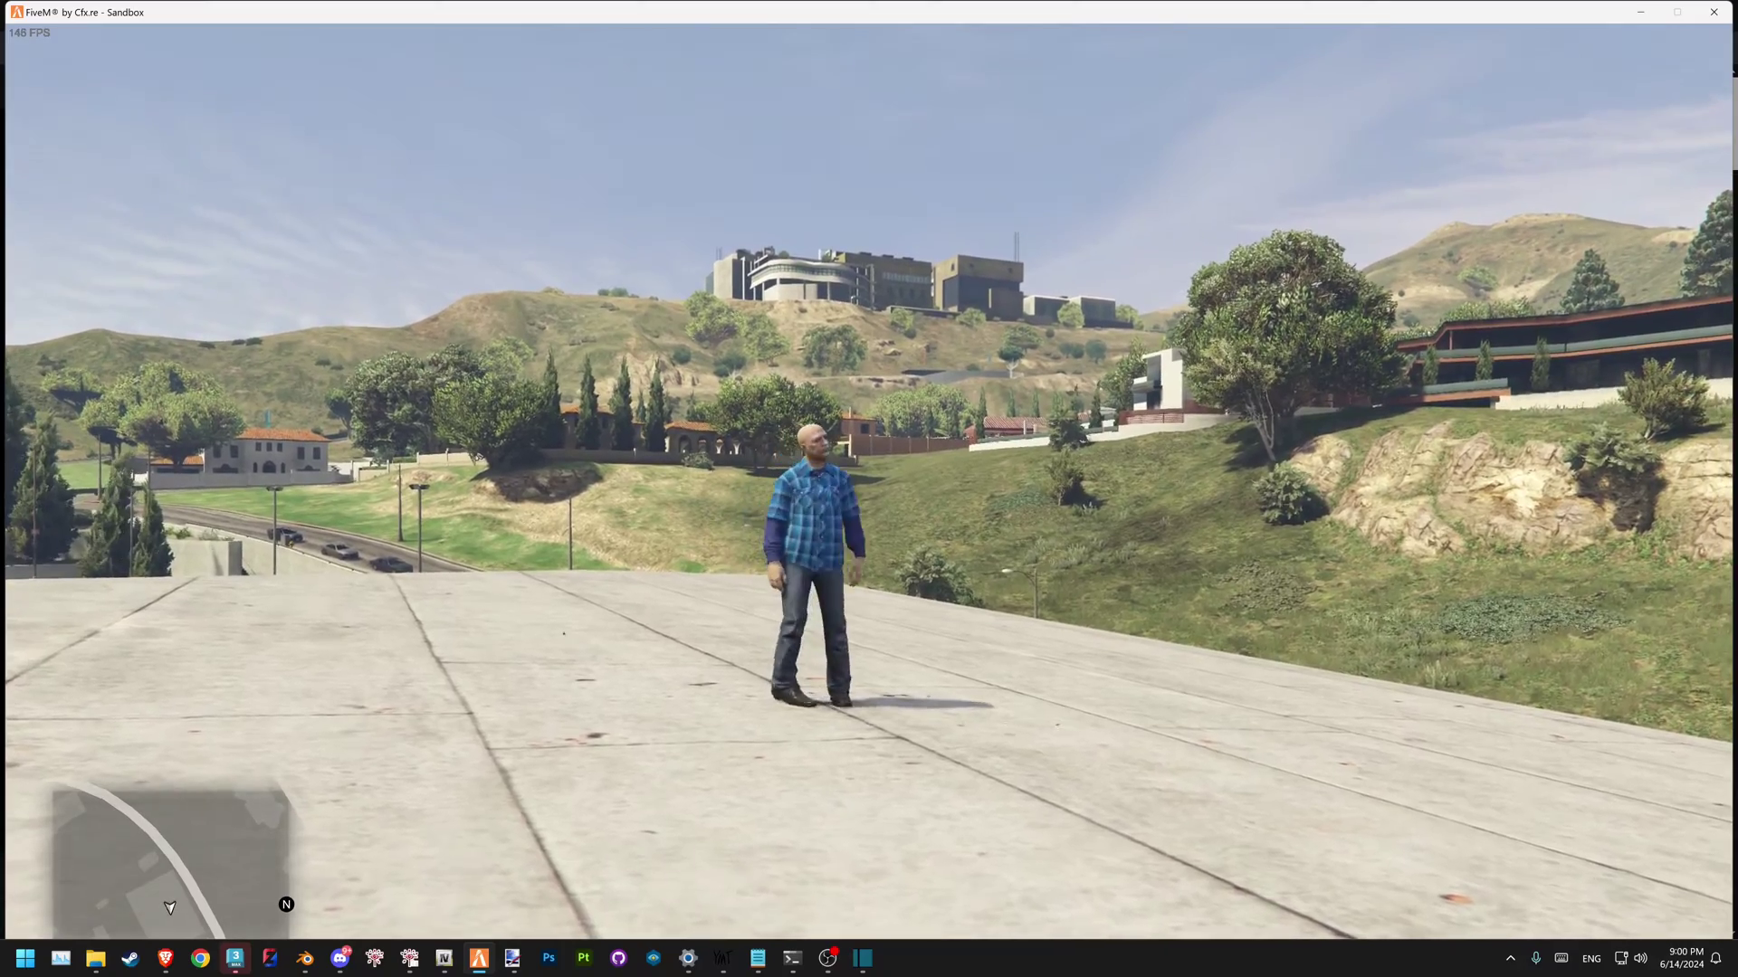
key("F9")
key("s")
key("d")
key("s")
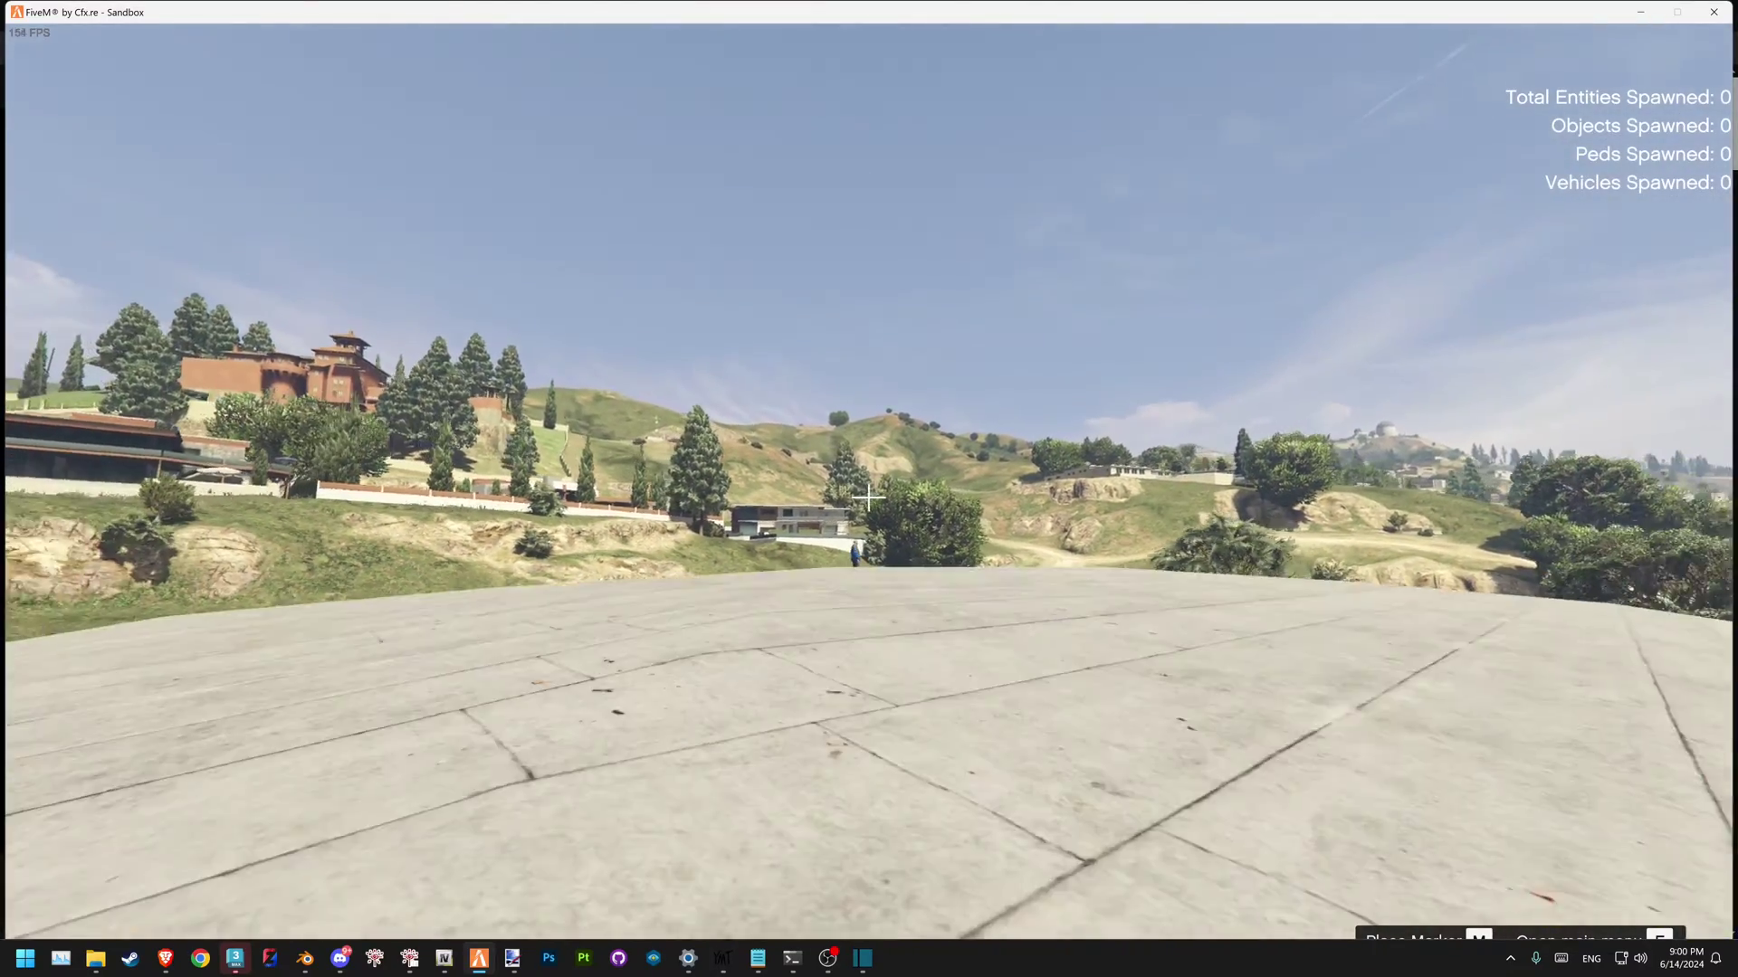
key("F1")
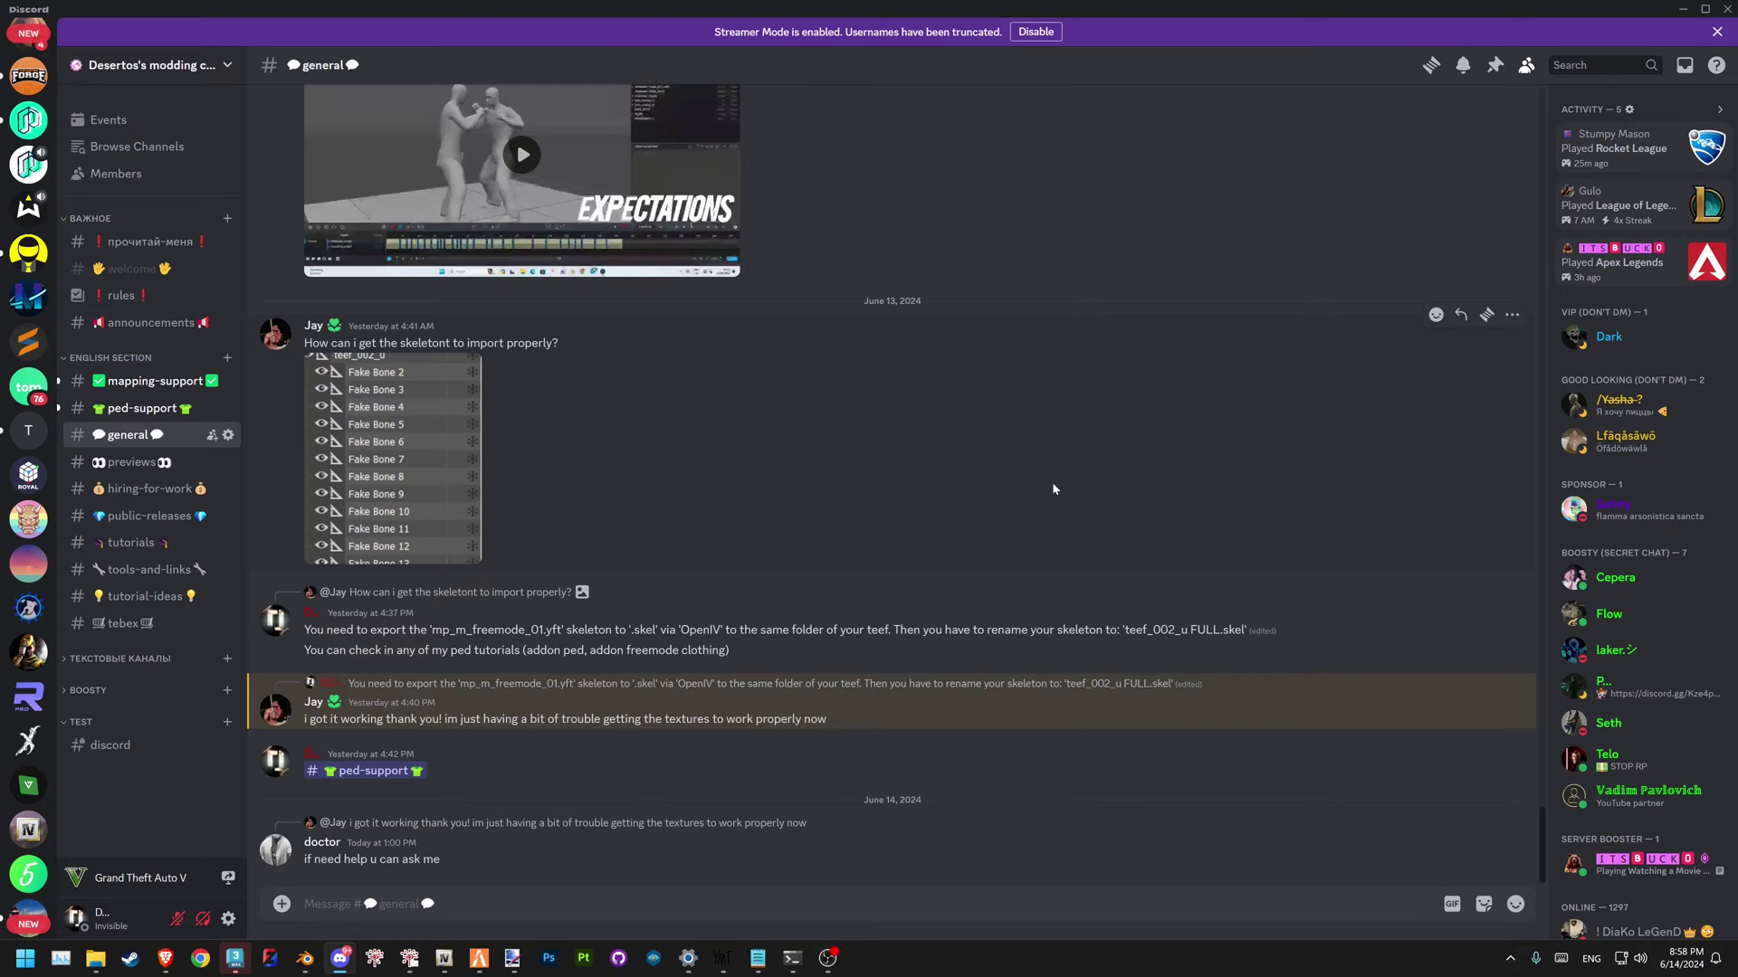
- Switch to the Brave browser, look through the addon ped product pages of the DearestMods store, and return to the desktop
left_click(165, 958)
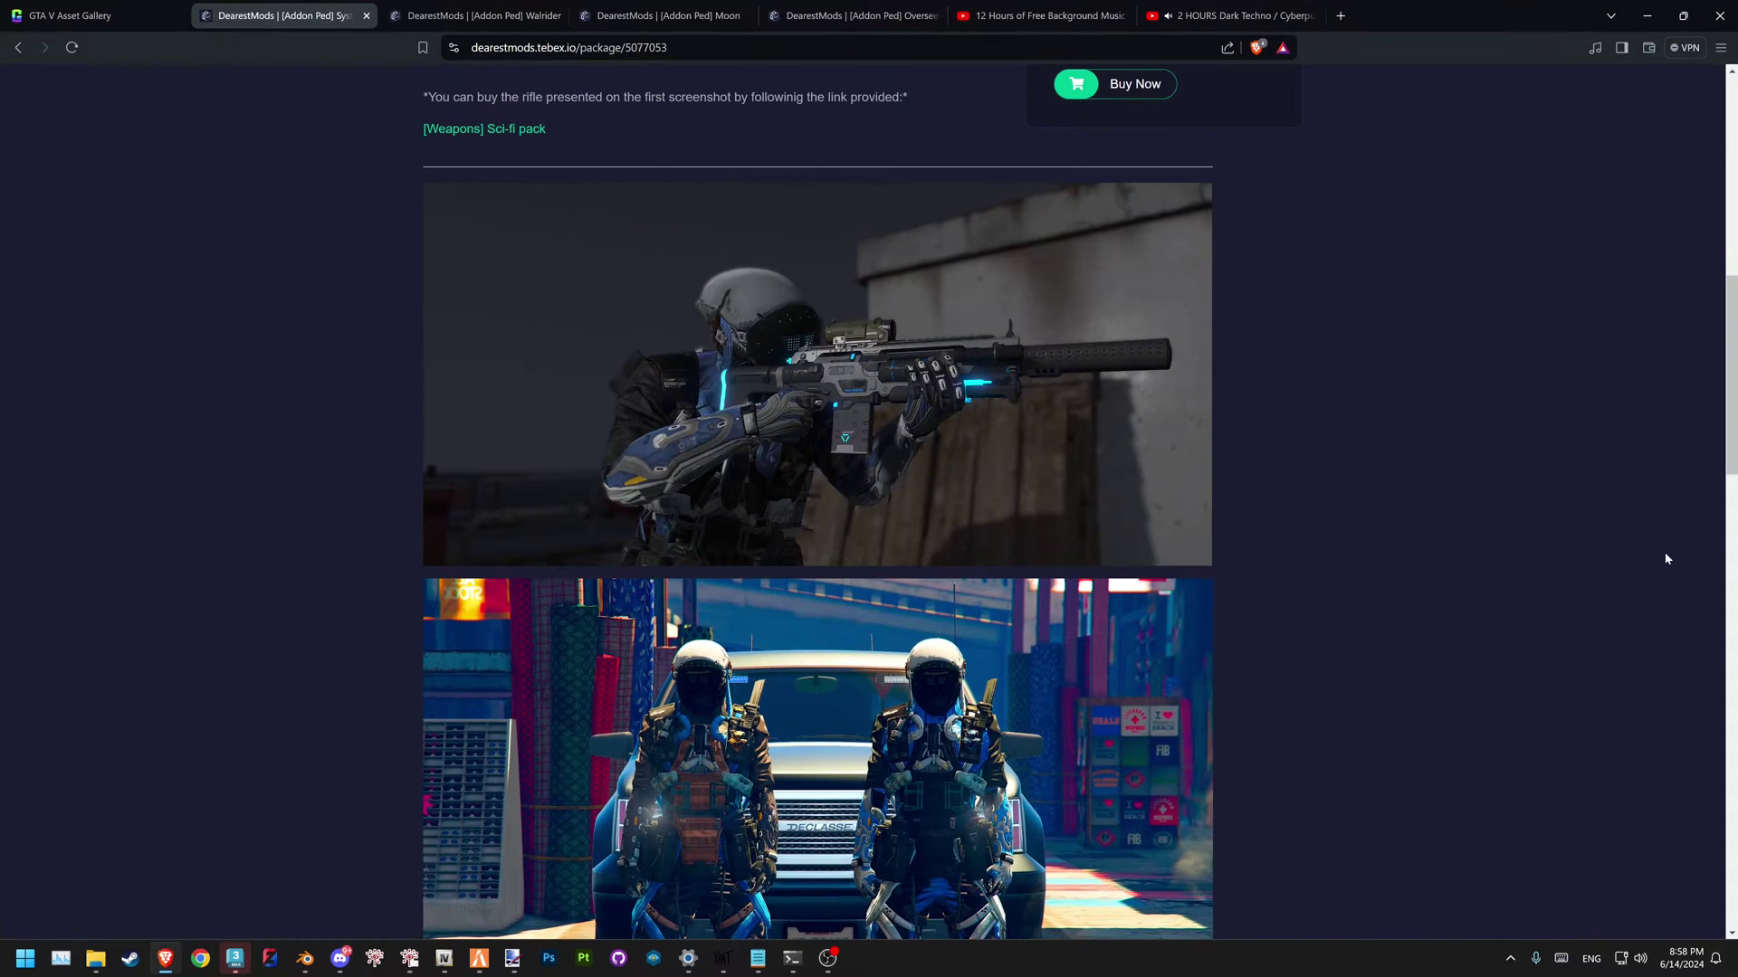
scroll(806, 248, "up", 1)
left_click(417, 9)
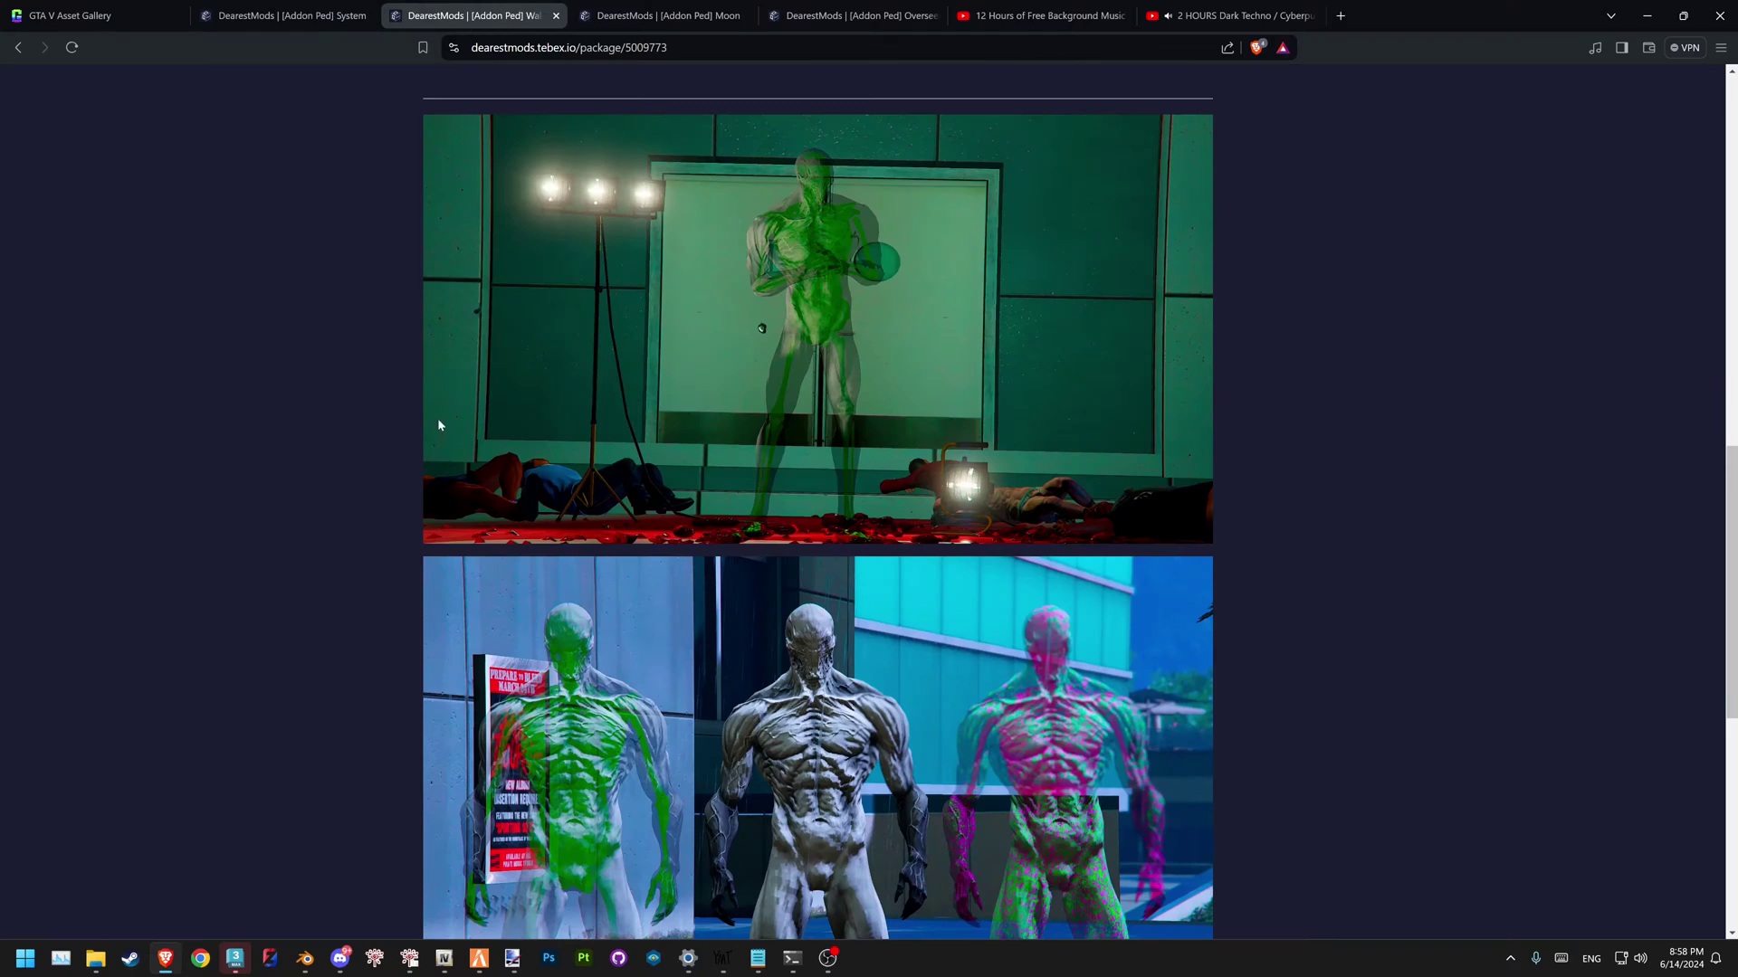
scroll(425, 453, "down", 3)
scroll(407, 488, "up", 2)
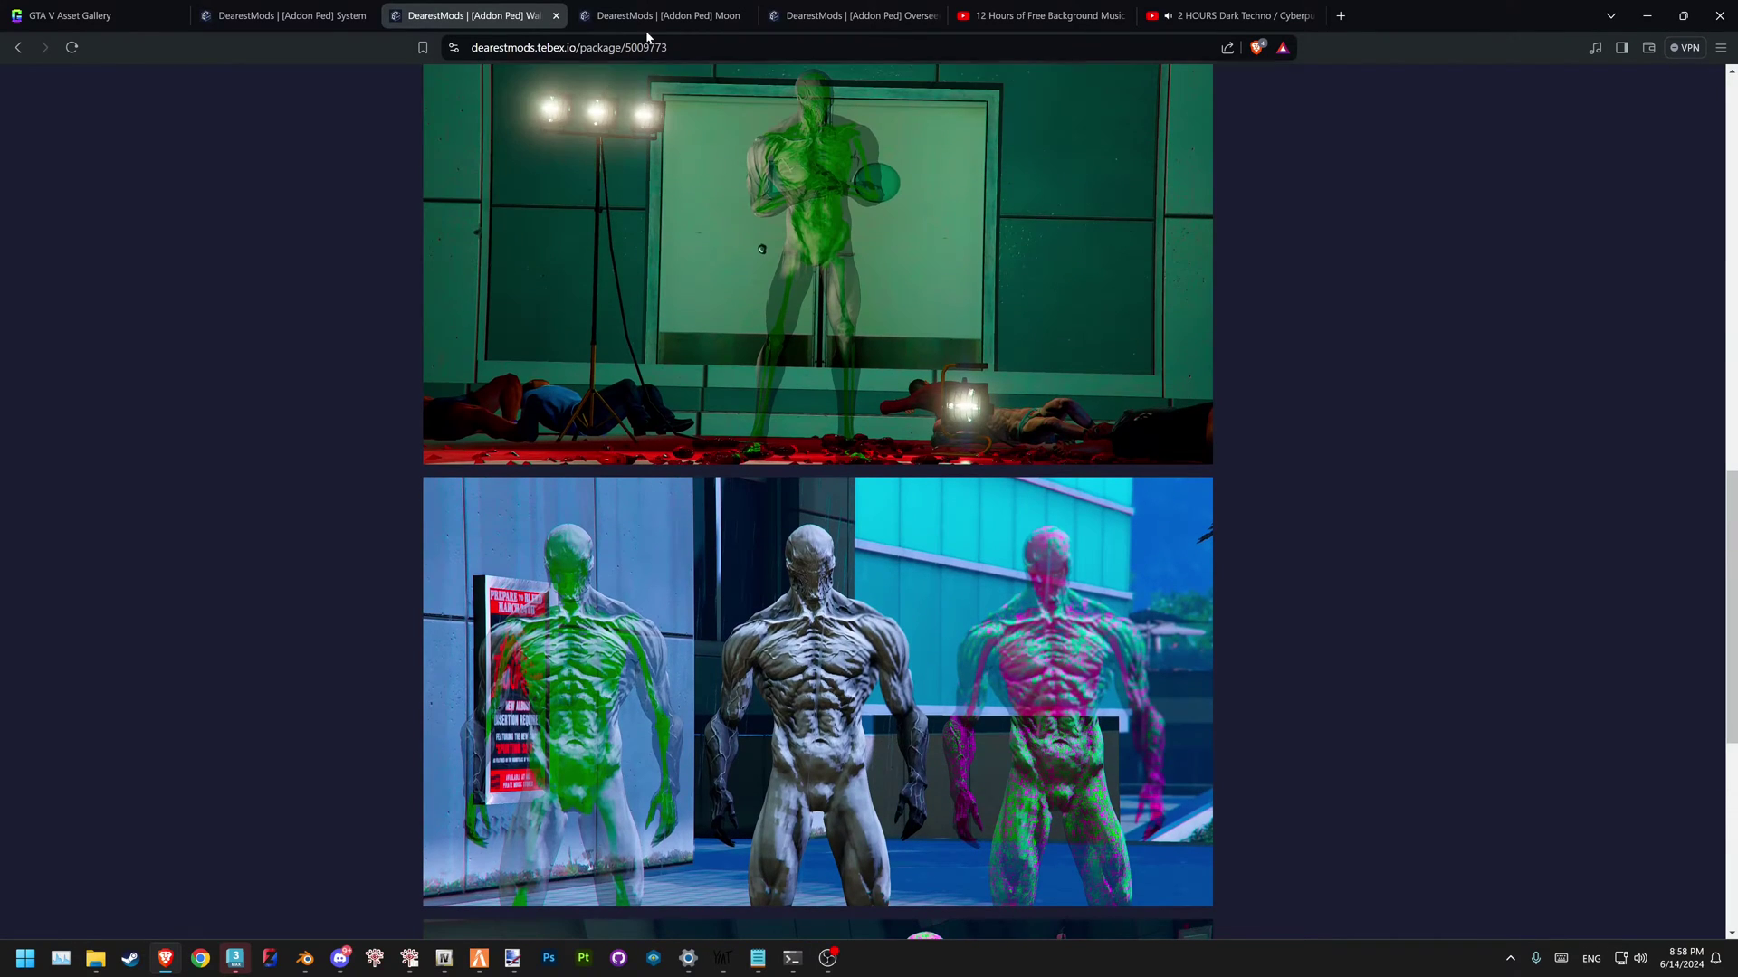
left_click(658, 15)
scroll(563, 582, "down", 10)
key("ctrl+Tab")
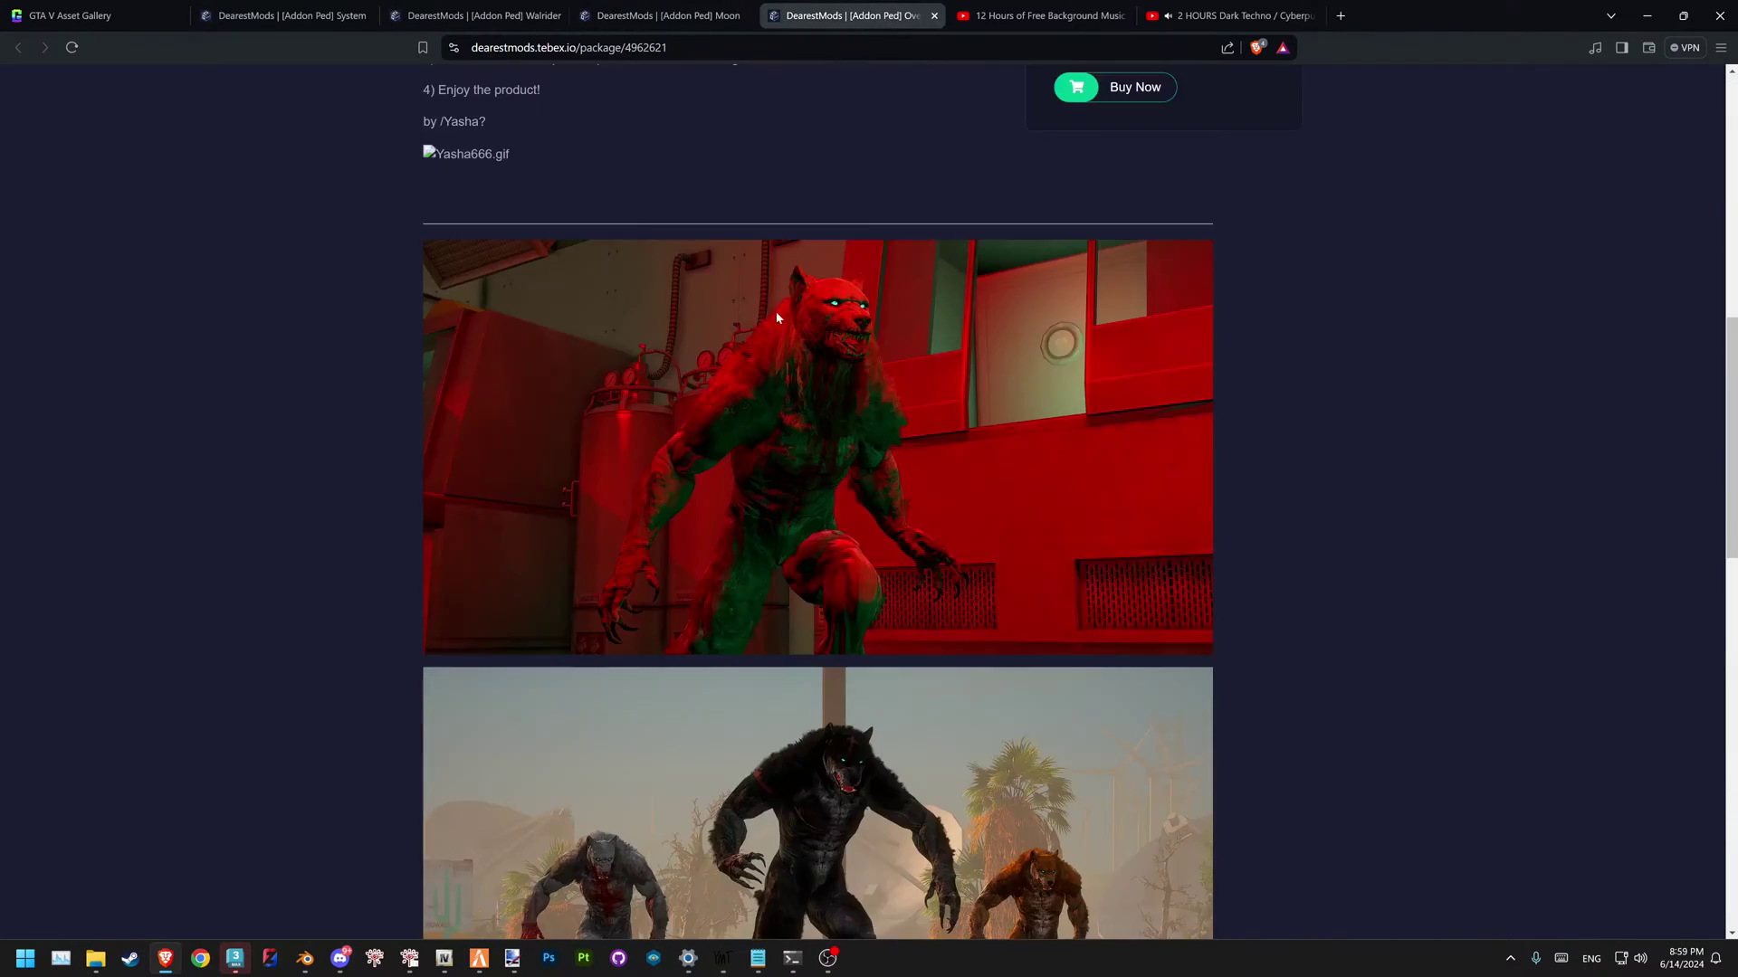
scroll(748, 445, "down", 10)
key("super+d")
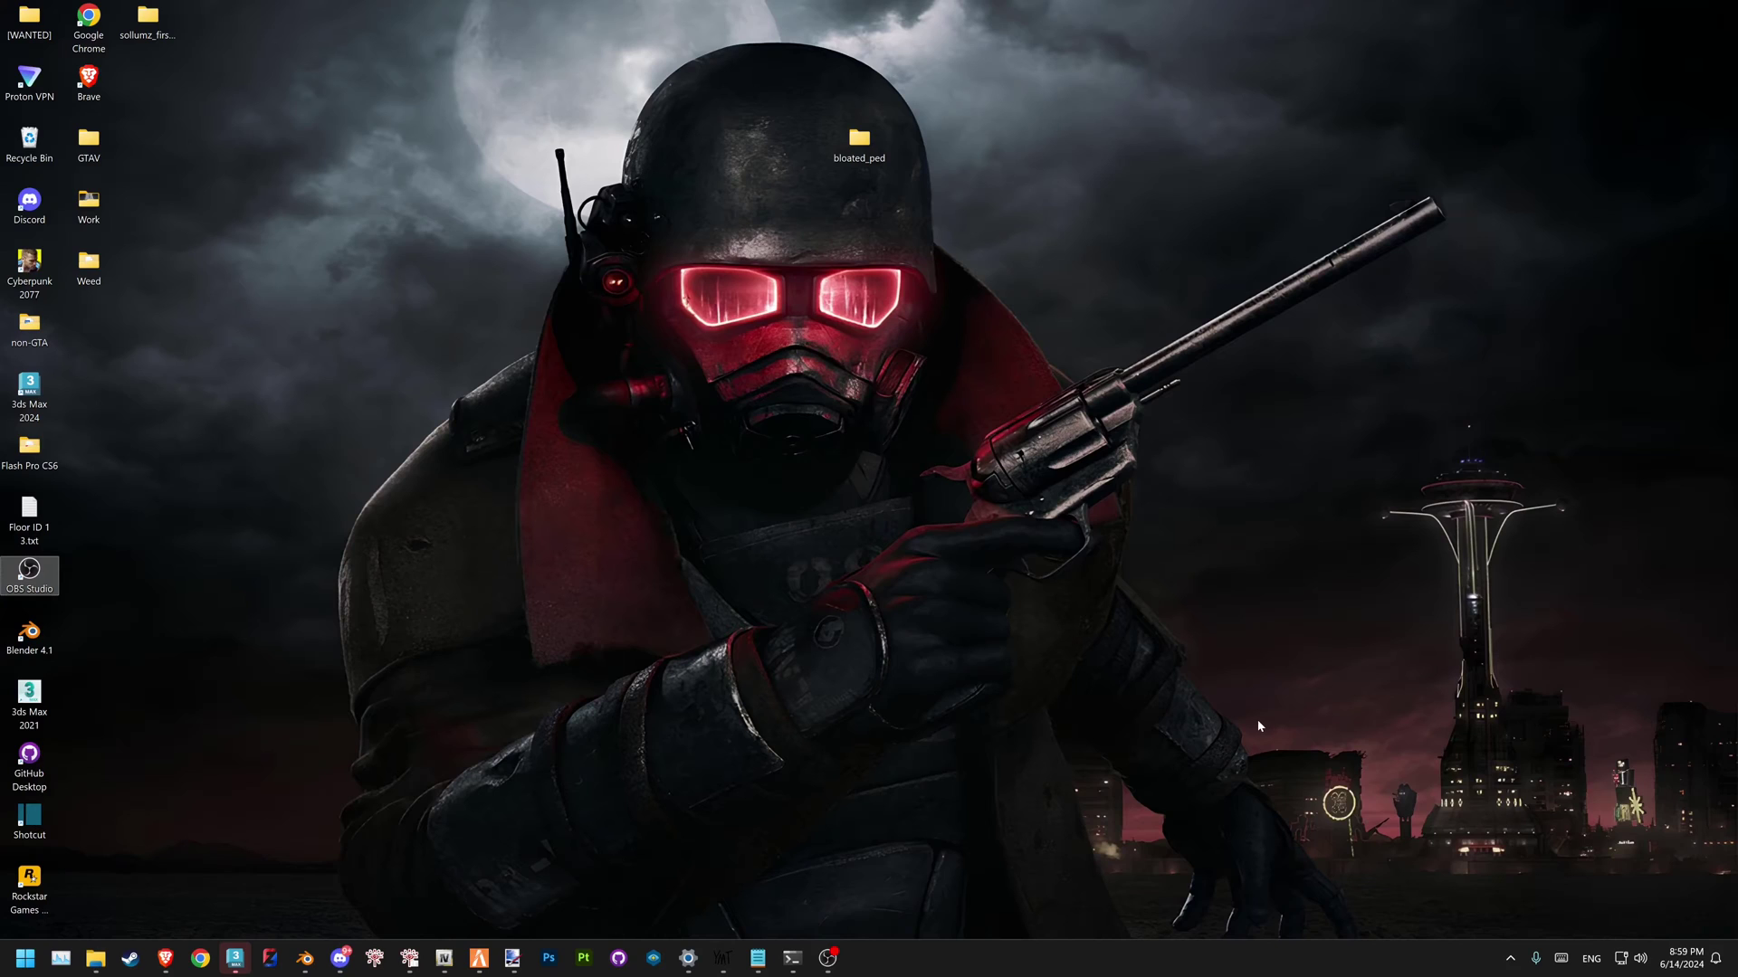